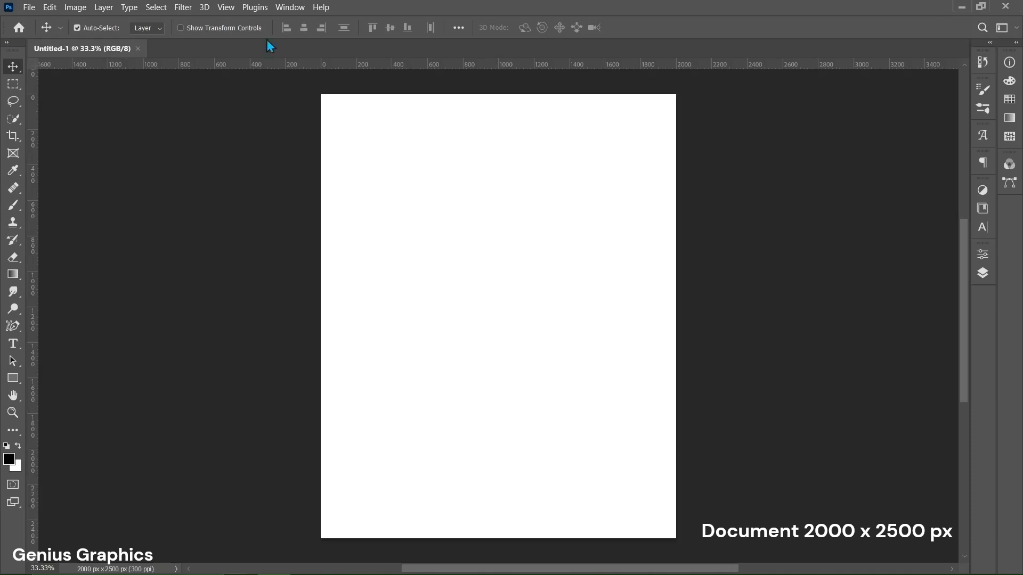
Step: Create a guide layout with 25 px margins on all four sides of the canvas
{"action": "left_click", "coordinate": [226, 7]}
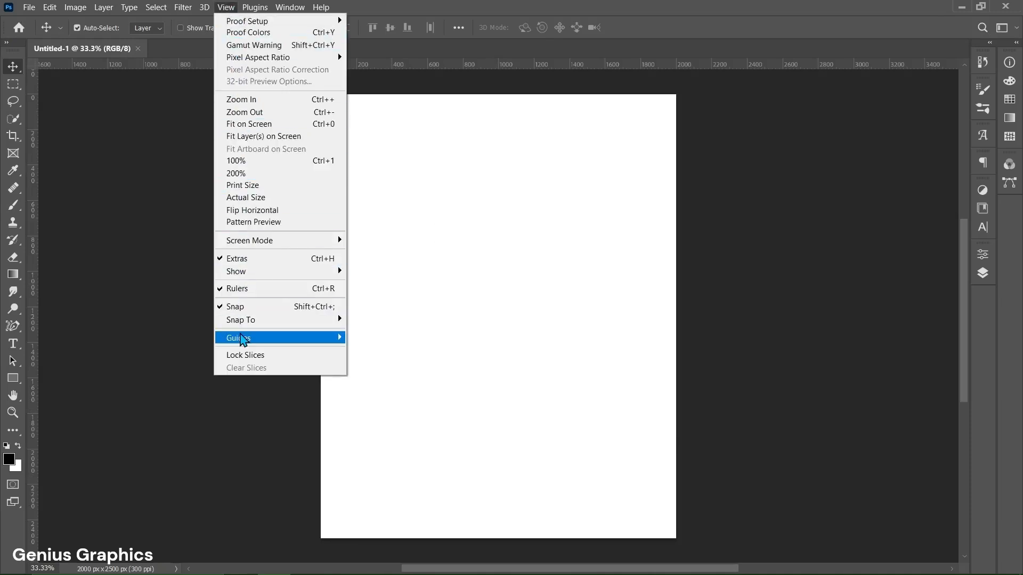
{"action": "mouse_move", "coordinate": [244, 340]}
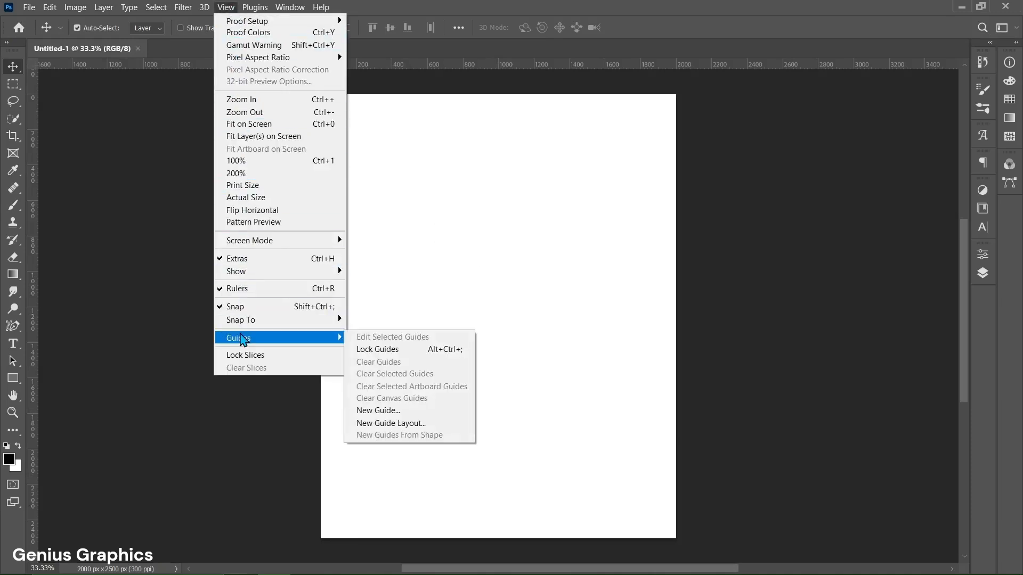
{"action": "left_click", "coordinate": [389, 422]}
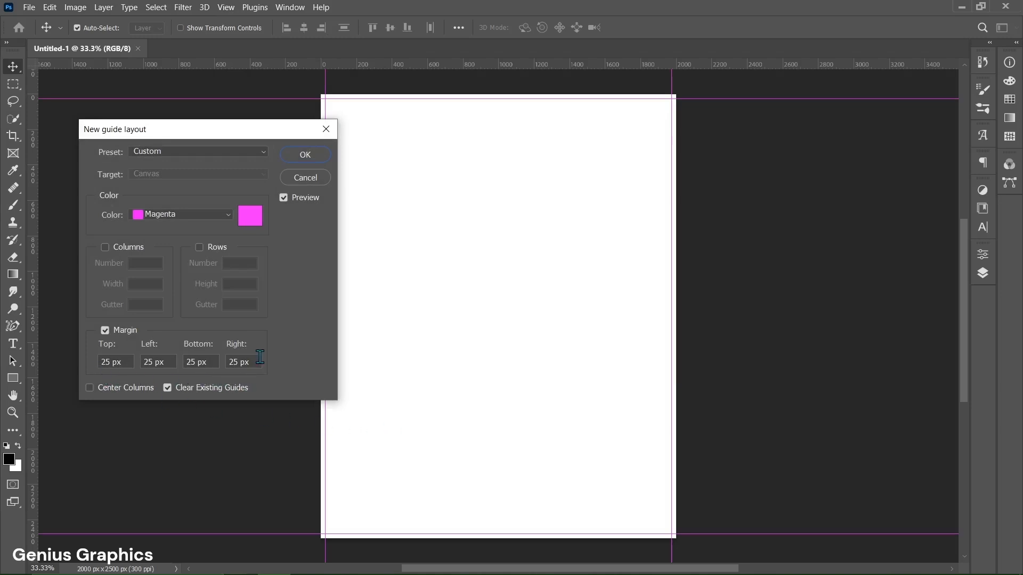
{"action": "left_click", "coordinate": [304, 156]}
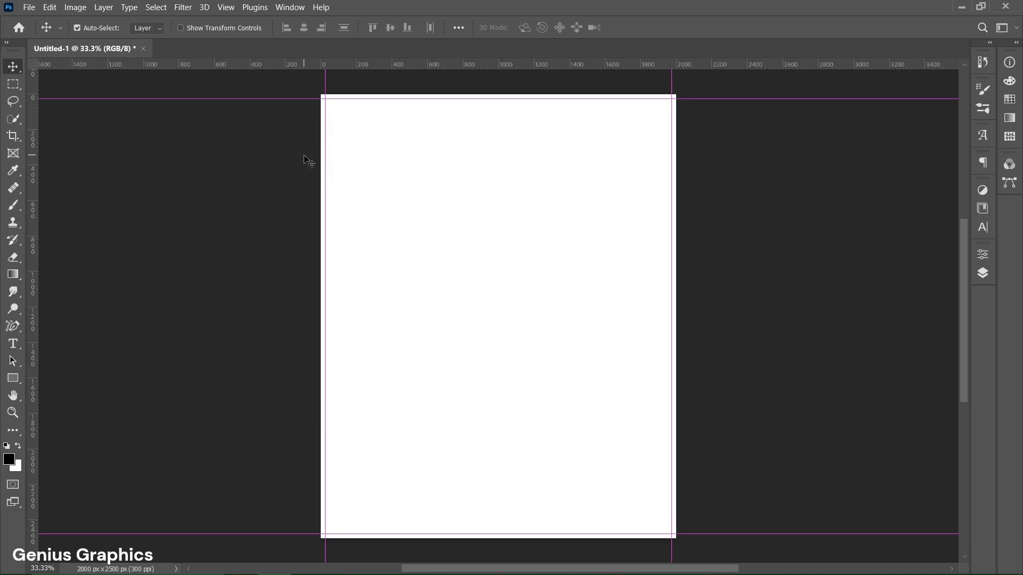
Step: Show the rulers and add one horizontal and one vertical guide through the canvas centre
{"action": "key", "text": "ctrl+r"}
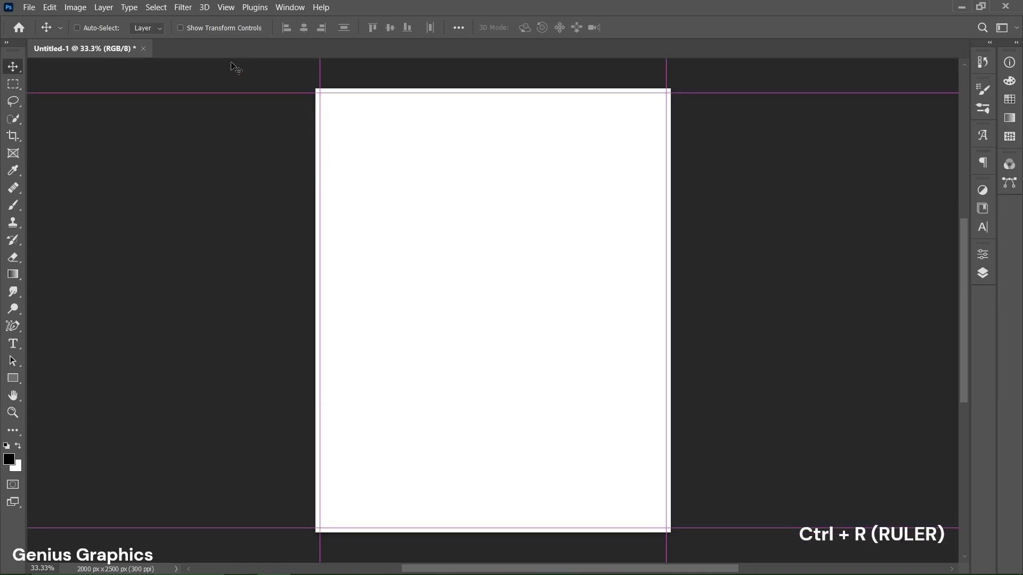
{"action": "key", "text": "ctrl+r"}
{"action": "left_click_drag", "start_coordinate": [232, 63], "coordinate": [514, 314]}
{"action": "left_click", "coordinate": [647, 263]}
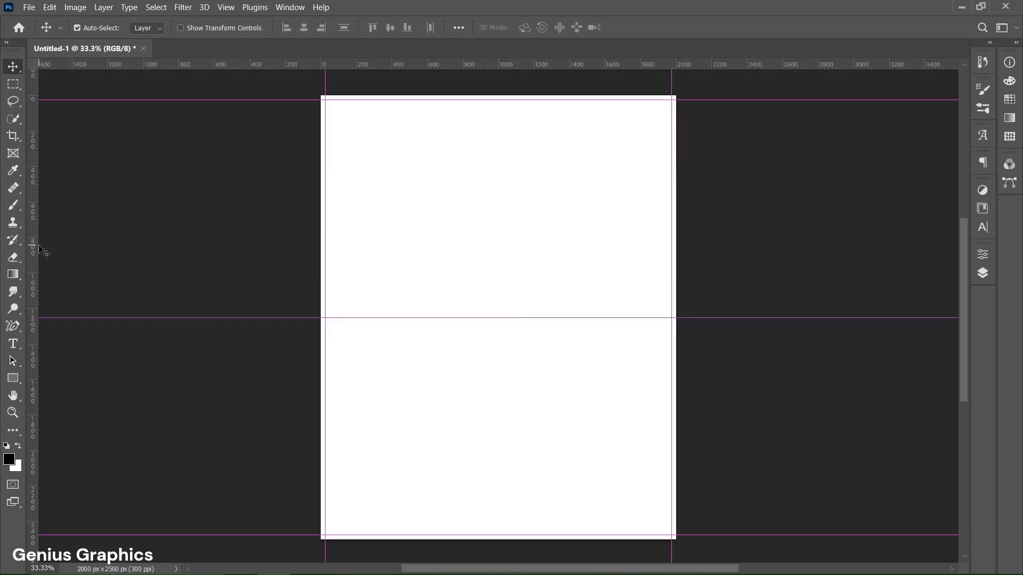
{"action": "left_click_drag", "start_coordinate": [32, 251], "coordinate": [502, 277]}
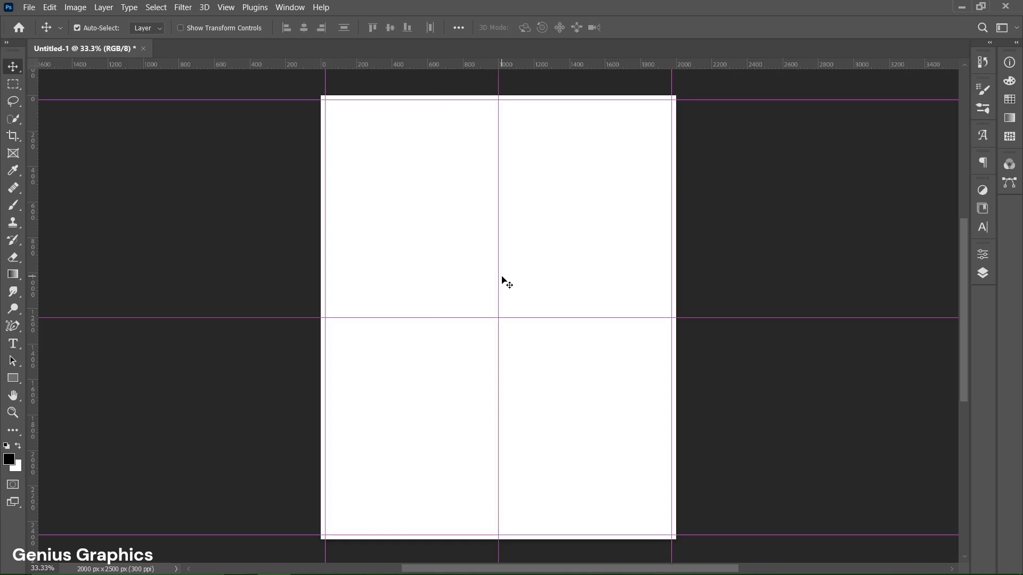
Step: Place the SODA CAN image as an embedded object and scale it to about 215% around its centre
{"action": "left_click", "coordinate": [979, 281]}
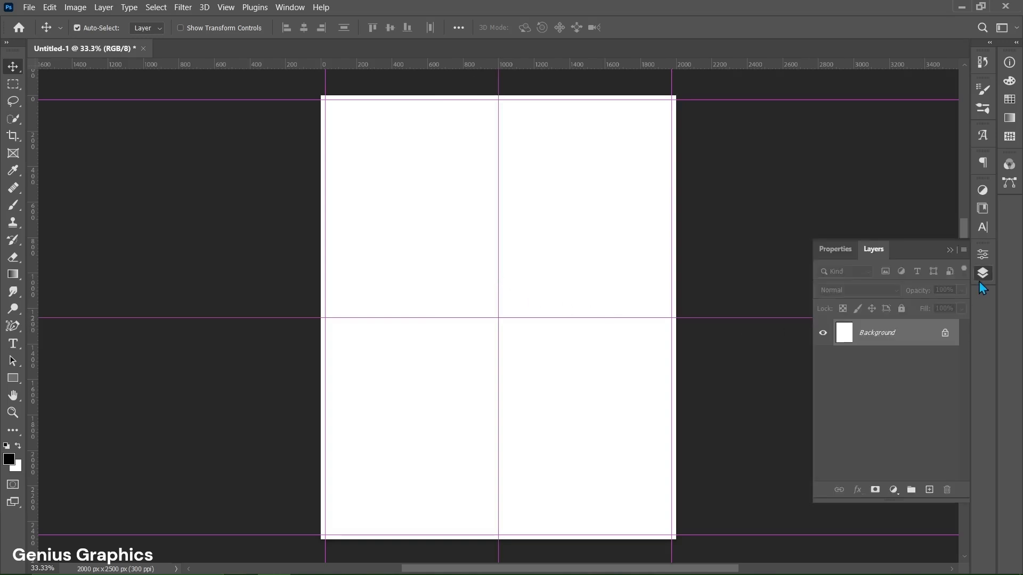
{"action": "left_click", "coordinate": [28, 8]}
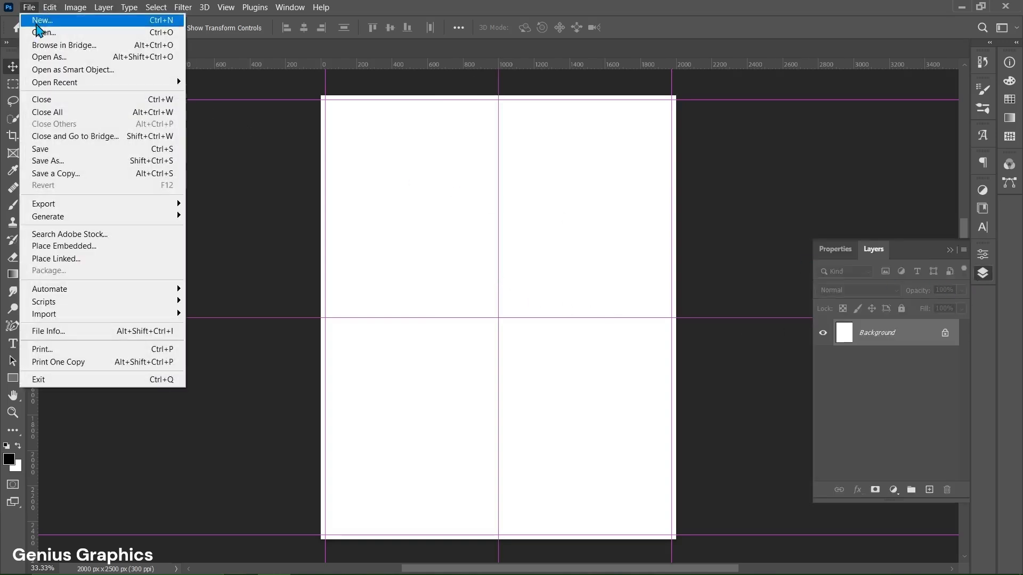
{"action": "left_click", "coordinate": [58, 246]}
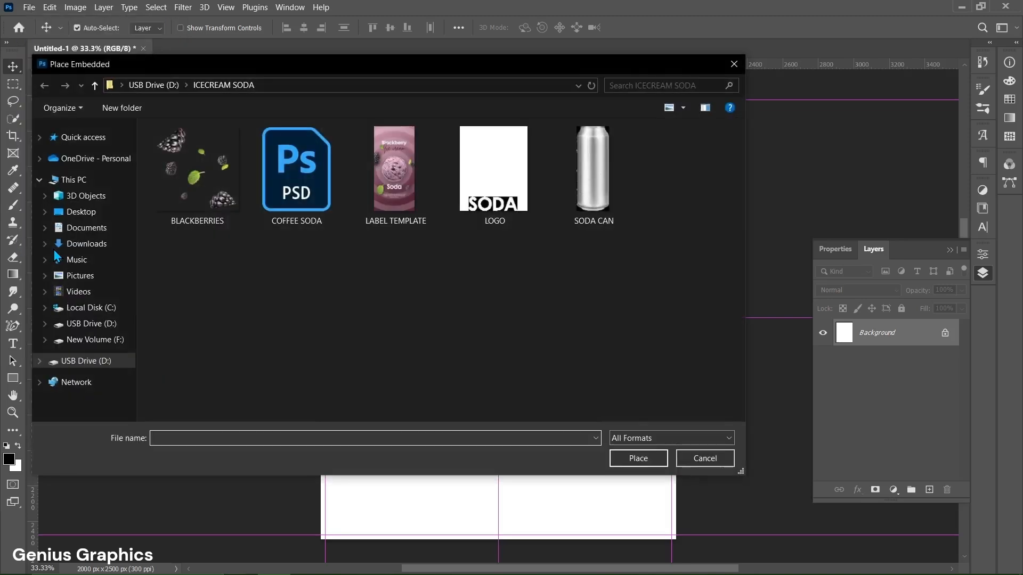
{"action": "left_click", "coordinate": [588, 199]}
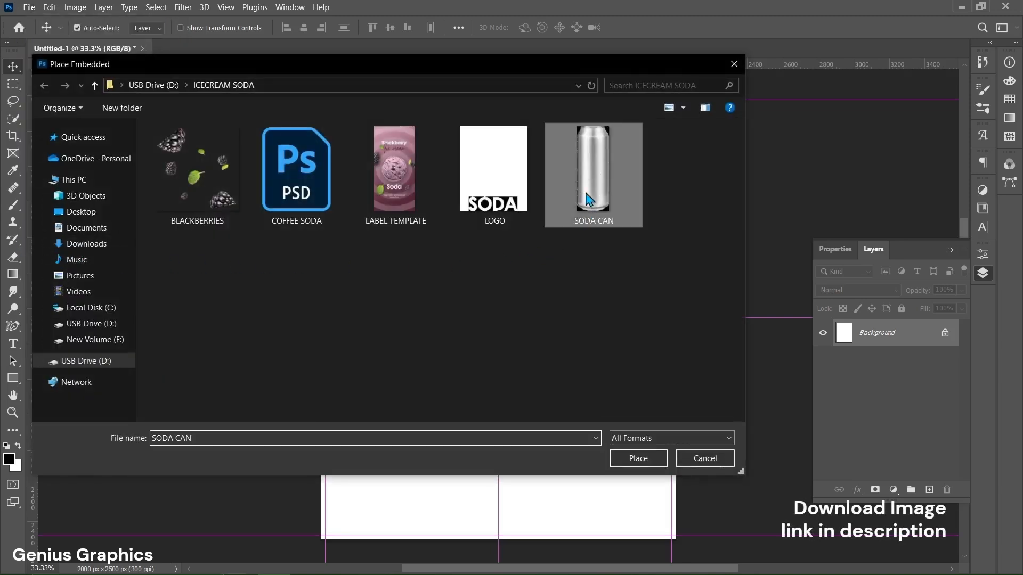
{"action": "left_click", "coordinate": [632, 457]}
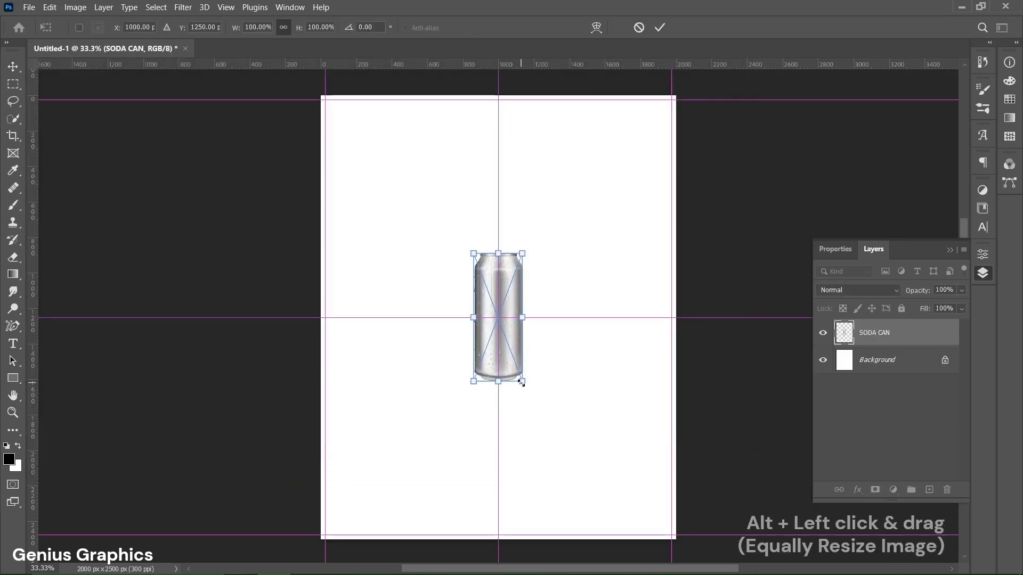
{"action": "left_click_drag", "start_coordinate": [522, 381], "coordinate": [580, 444]}
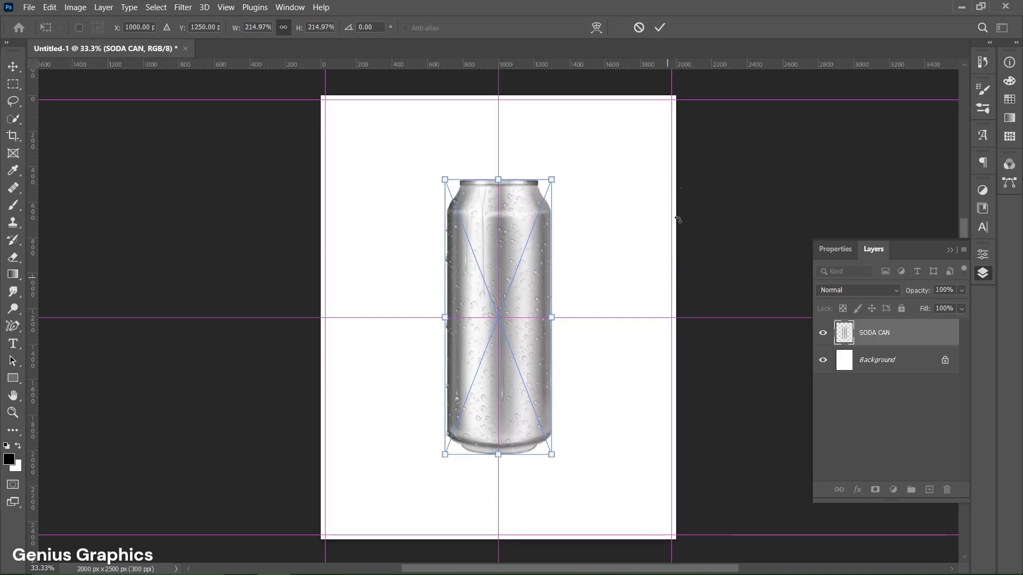
{"action": "key", "text": "Return"}
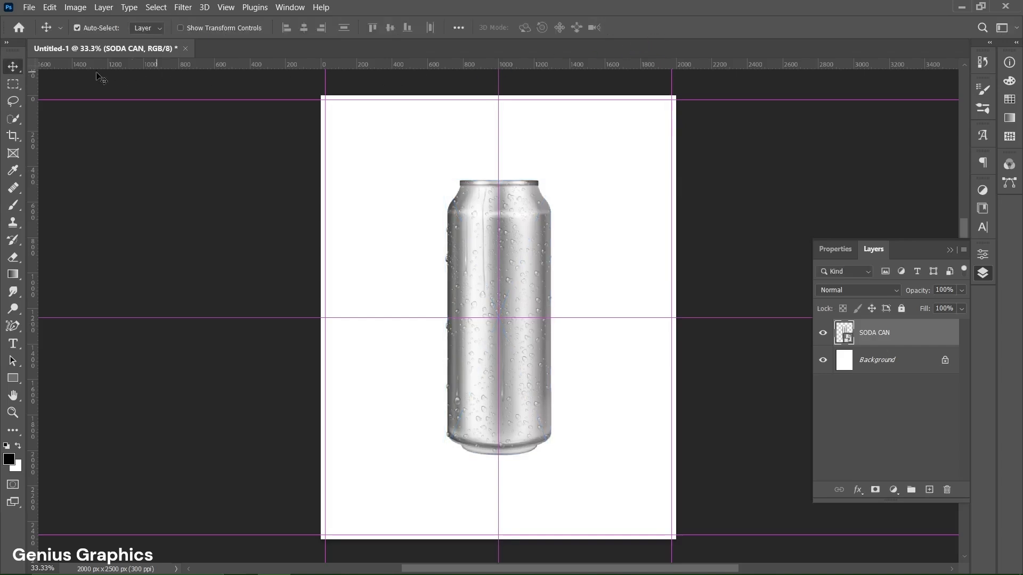
Step: Make a rectangular marquee selection that encloses the whole soda can with a small margin
{"action": "left_click", "coordinate": [16, 85]}
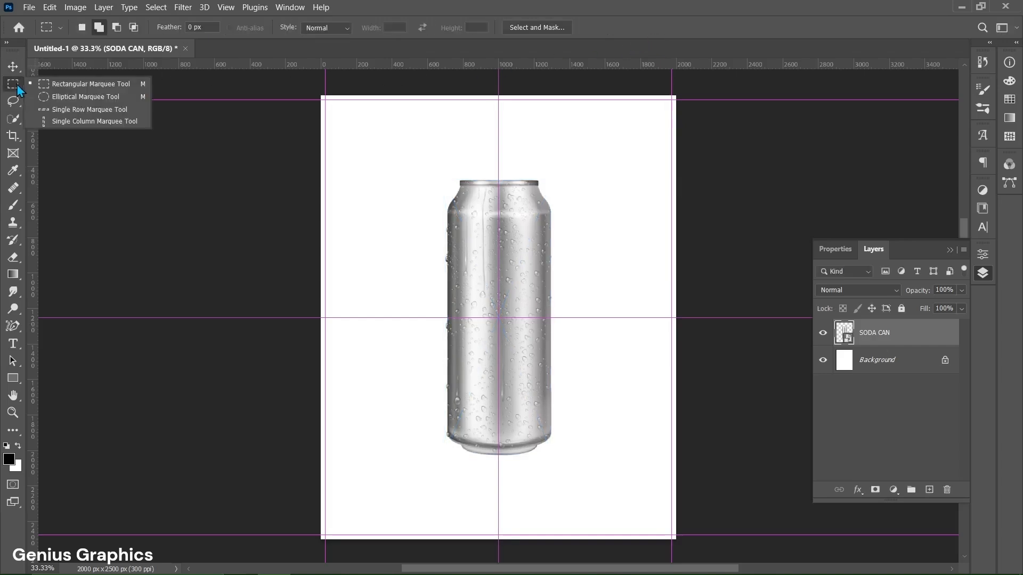
{"action": "left_click", "coordinate": [62, 84]}
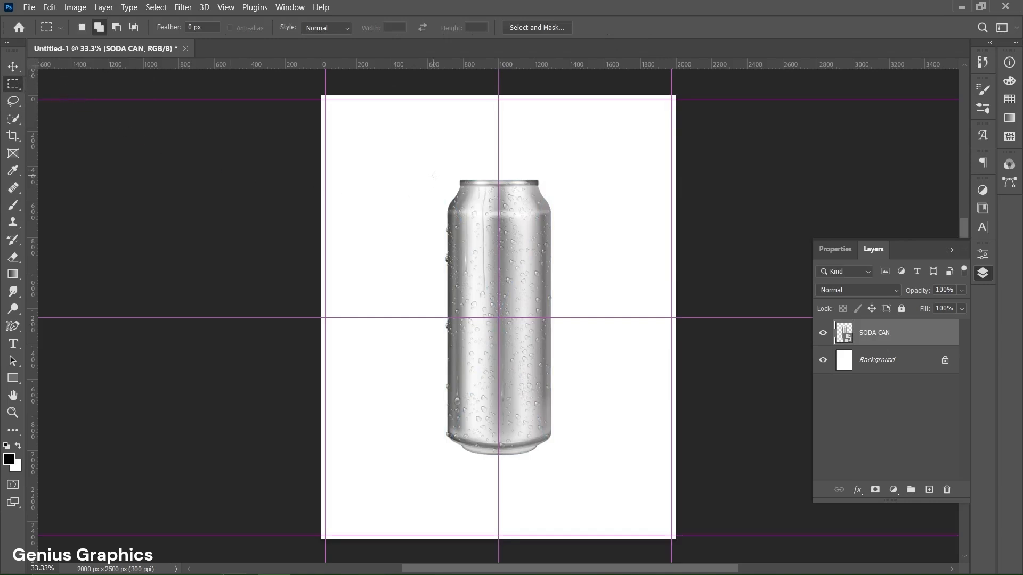
{"action": "left_click_drag", "start_coordinate": [438, 173], "coordinate": [558, 462]}
Step: Fill the selection with a solid color layer in purple cc02ff and set its opacity to 53%
{"action": "left_click", "coordinate": [893, 492]}
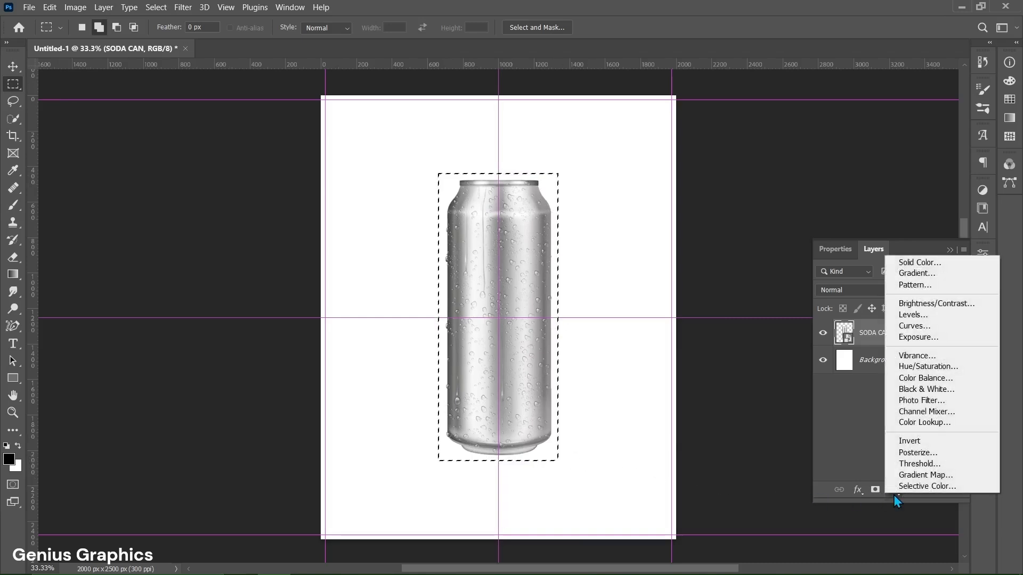
{"action": "left_click", "coordinate": [919, 263]}
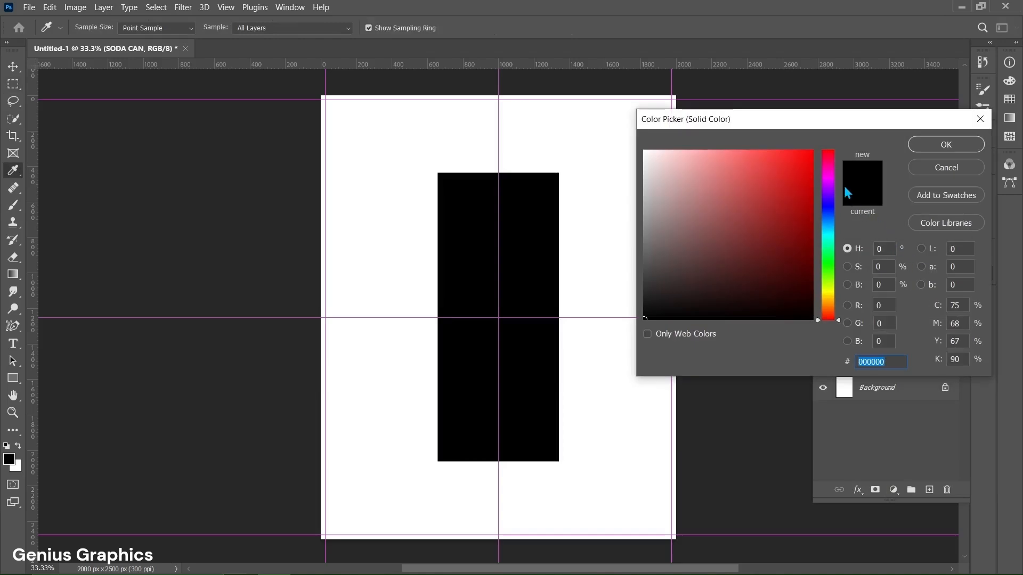
{"action": "left_click", "coordinate": [811, 151]}
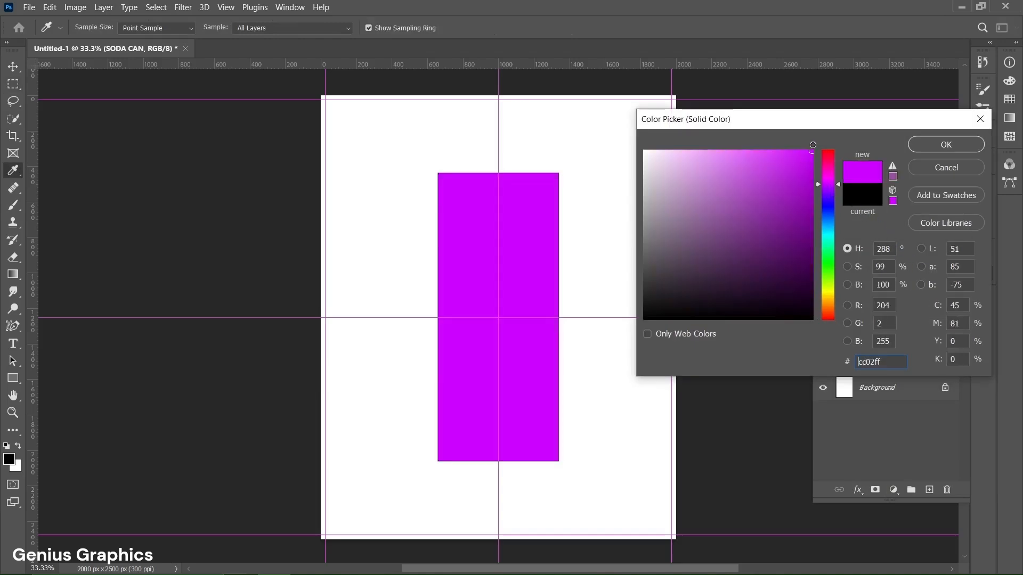
{"action": "left_click", "coordinate": [953, 145]}
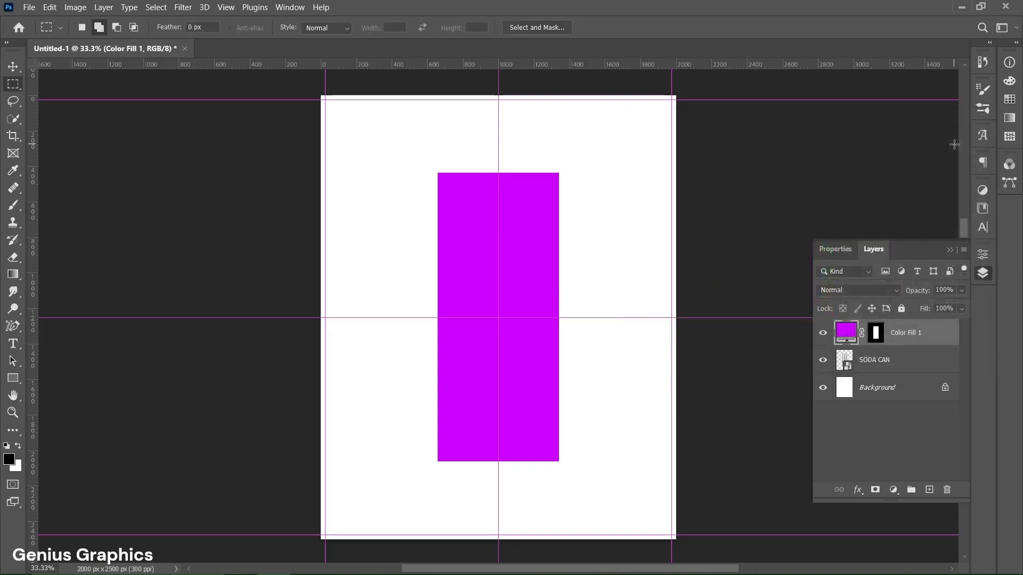
{"action": "left_click", "coordinate": [961, 292]}
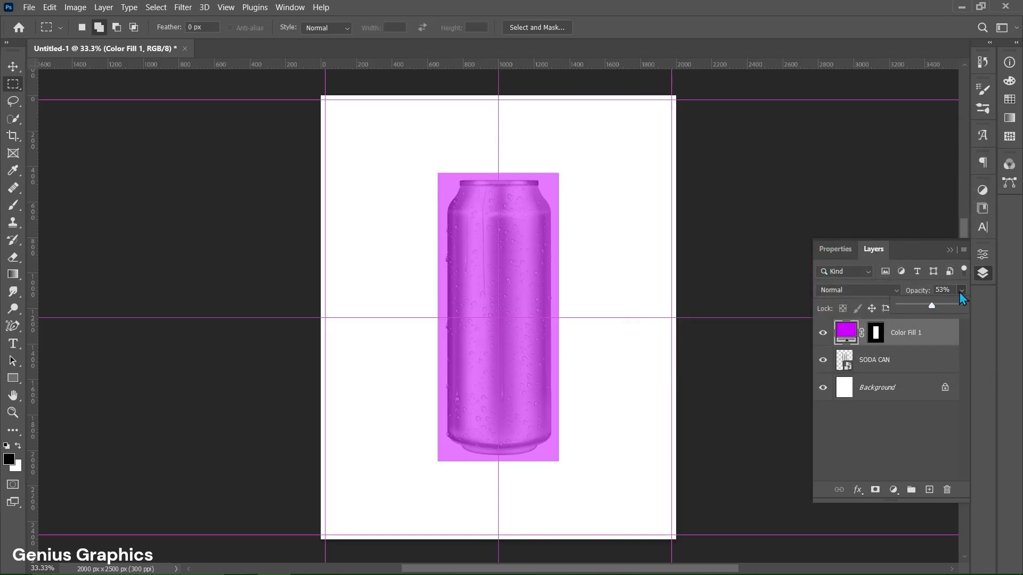
{"action": "left_click", "coordinate": [961, 291]}
Step: Free-transform the purple rectangle so its left and right edges meet the can's sides, at about 86.5% width
{"action": "key", "text": "ctrl+t"}
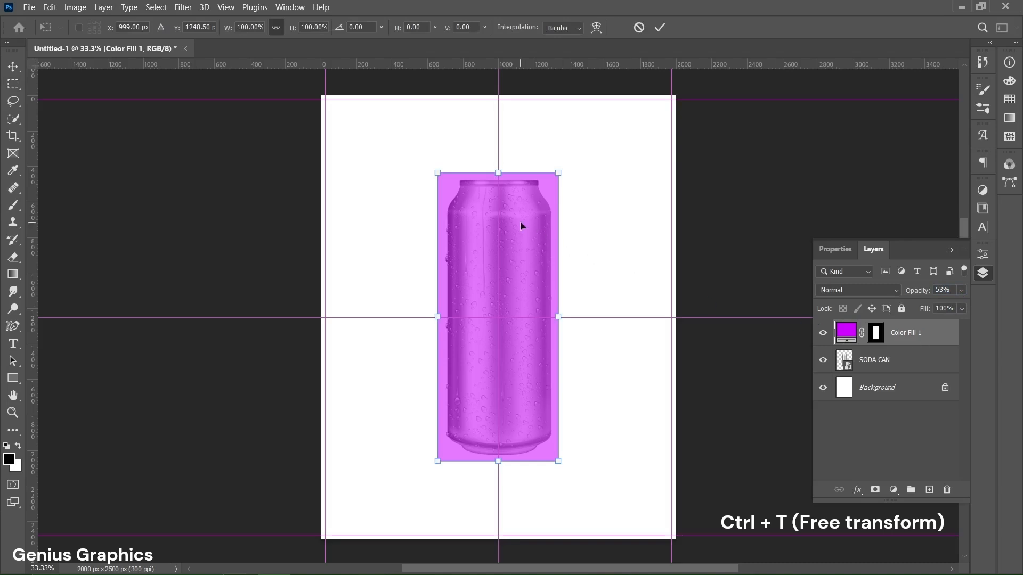
{"action": "scroll", "coordinate": [463, 290], "scroll_direction": "up", "scroll_amount": 6}
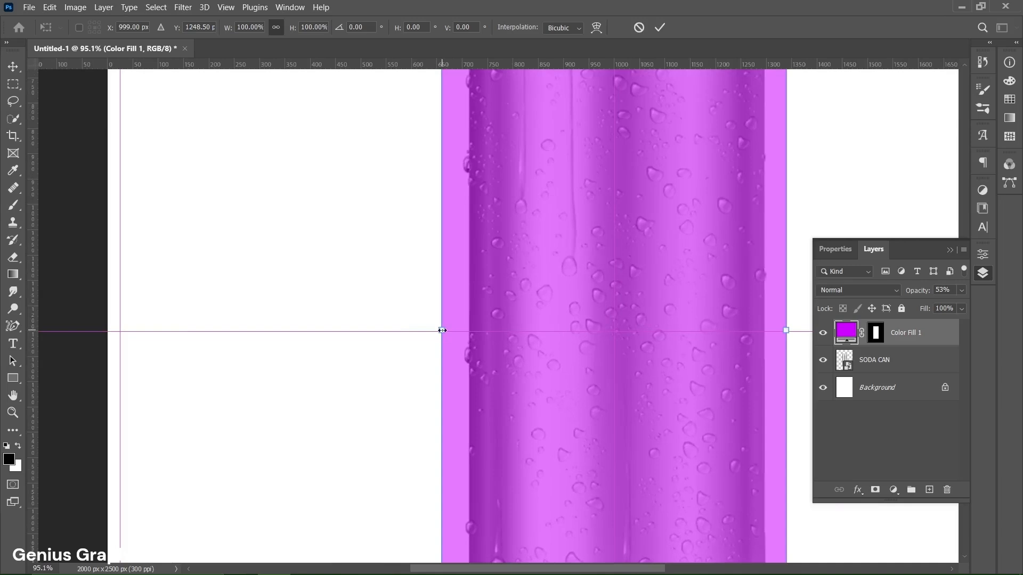
{"action": "left_click_drag", "start_coordinate": [442, 331], "coordinate": [467, 326]}
{"action": "scroll", "coordinate": [463, 330], "scroll_direction": "up", "scroll_amount": 5}
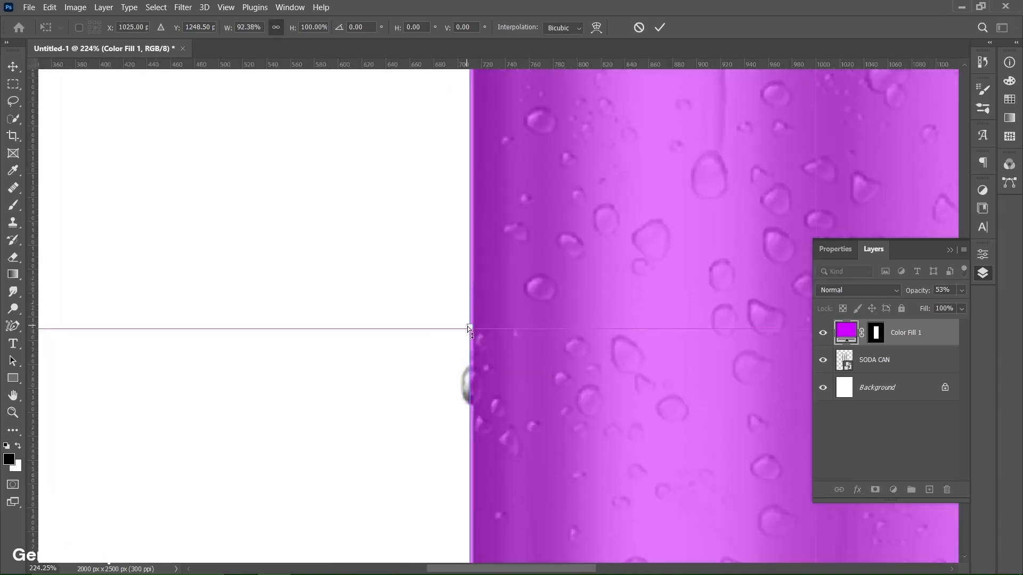
{"action": "scroll", "coordinate": [467, 328], "scroll_direction": "down", "scroll_amount": 5}
{"action": "scroll", "coordinate": [572, 319], "scroll_direction": "up", "scroll_amount": 6}
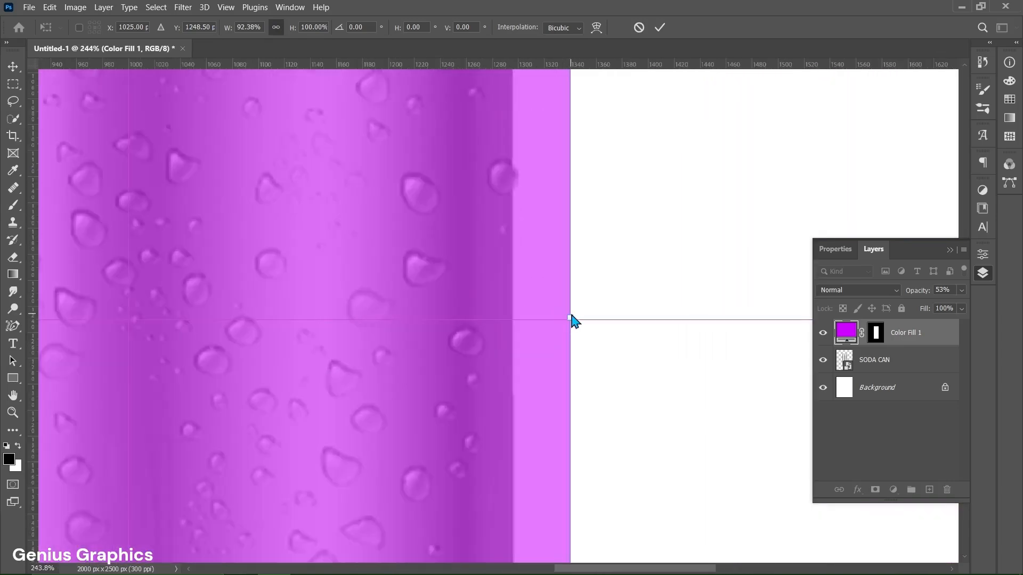
{"action": "left_click_drag", "start_coordinate": [572, 319], "coordinate": [517, 314]}
Step: Bring the purple rectangle's top and bottom edges closer to the can's ends, at about 97.9% height, and apply the transform
{"action": "scroll", "coordinate": [488, 370], "scroll_direction": "down", "scroll_amount": 5}
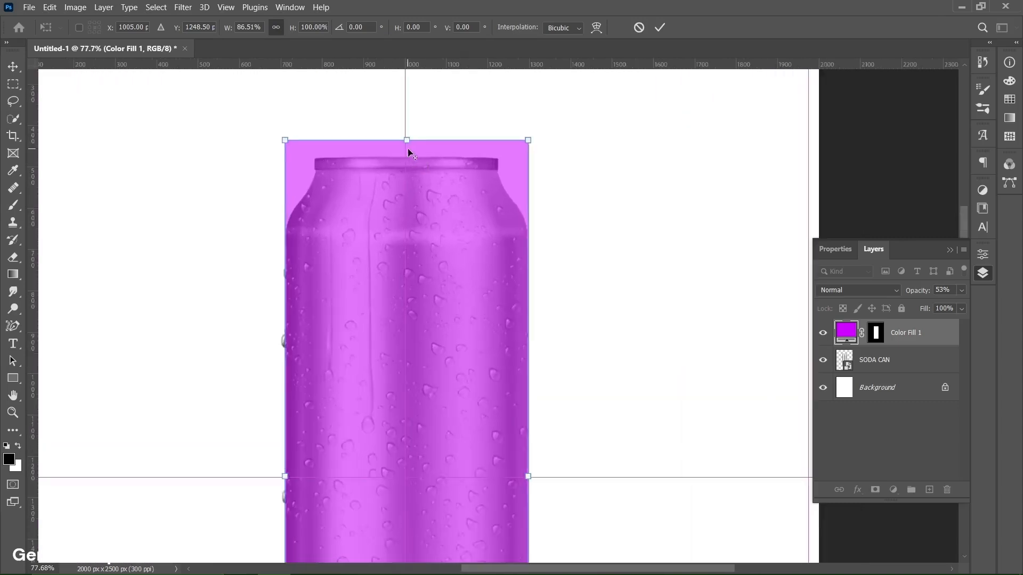
{"action": "scroll", "coordinate": [408, 146], "scroll_direction": "up", "scroll_amount": 6}
{"action": "left_click_drag", "start_coordinate": [409, 137], "coordinate": [413, 161]}
{"action": "scroll", "coordinate": [426, 206], "scroll_direction": "down", "scroll_amount": 6}
{"action": "scroll", "coordinate": [442, 441], "scroll_direction": "up", "scroll_amount": 3}
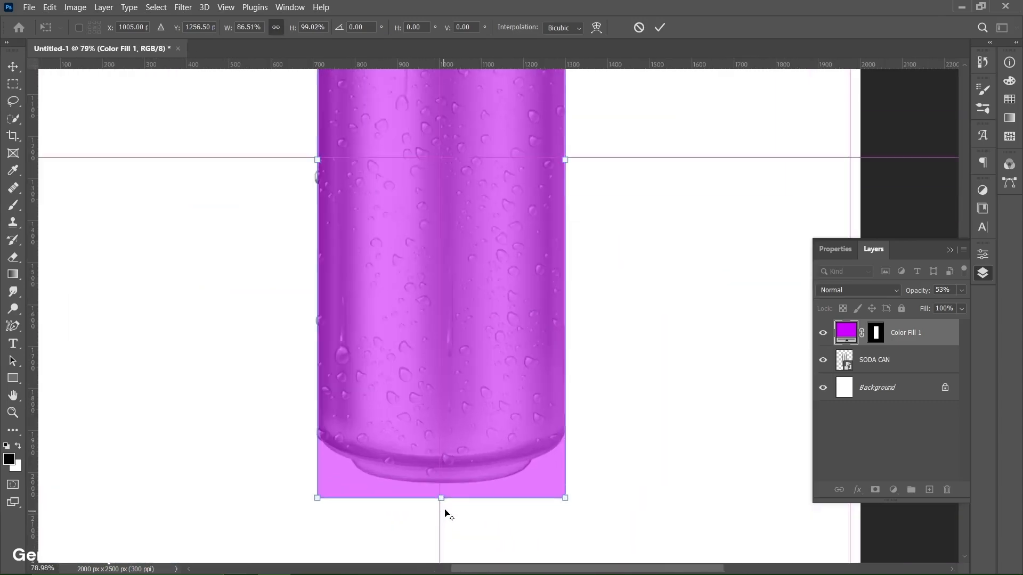
{"action": "scroll", "coordinate": [447, 514], "scroll_direction": "up", "scroll_amount": 3}
{"action": "left_click_drag", "start_coordinate": [441, 497], "coordinate": [442, 480]}
{"action": "scroll", "coordinate": [442, 480], "scroll_direction": "down", "scroll_amount": 5}
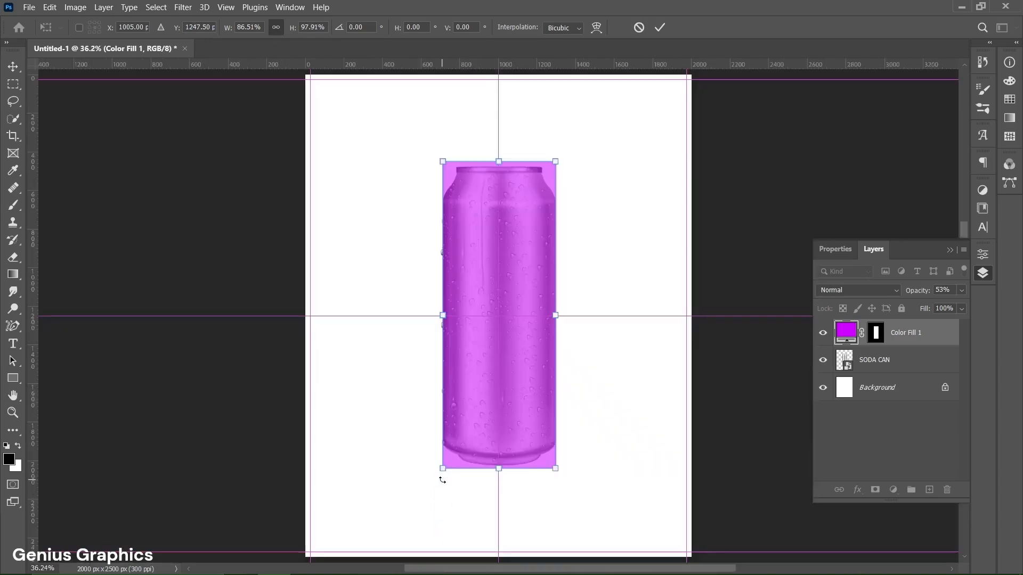
{"action": "key", "text": "Return"}
Step: Convert the Color Fill 1 layer to a smart object
{"action": "key", "text": "m"}
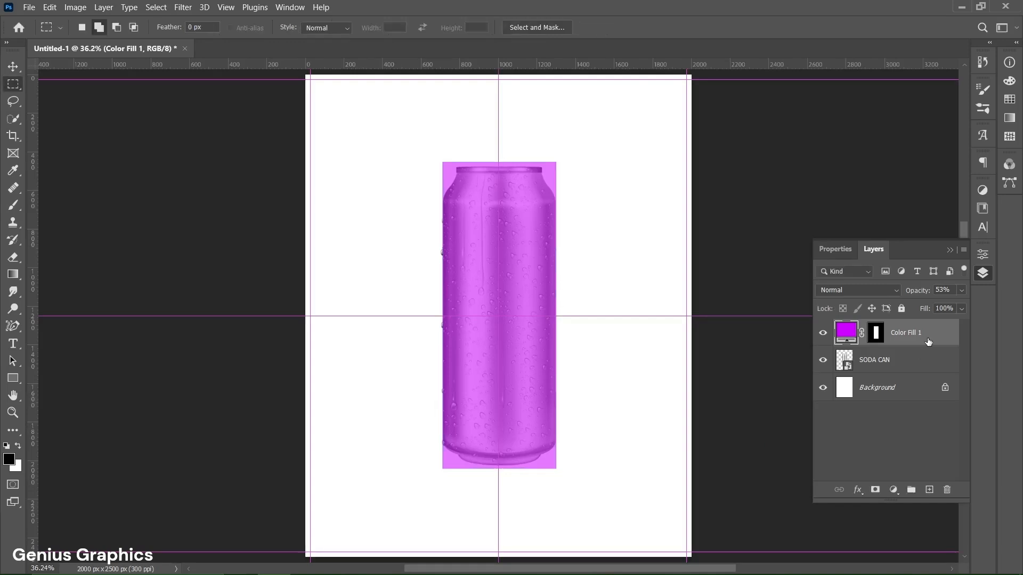
{"action": "right_click", "coordinate": [933, 337]}
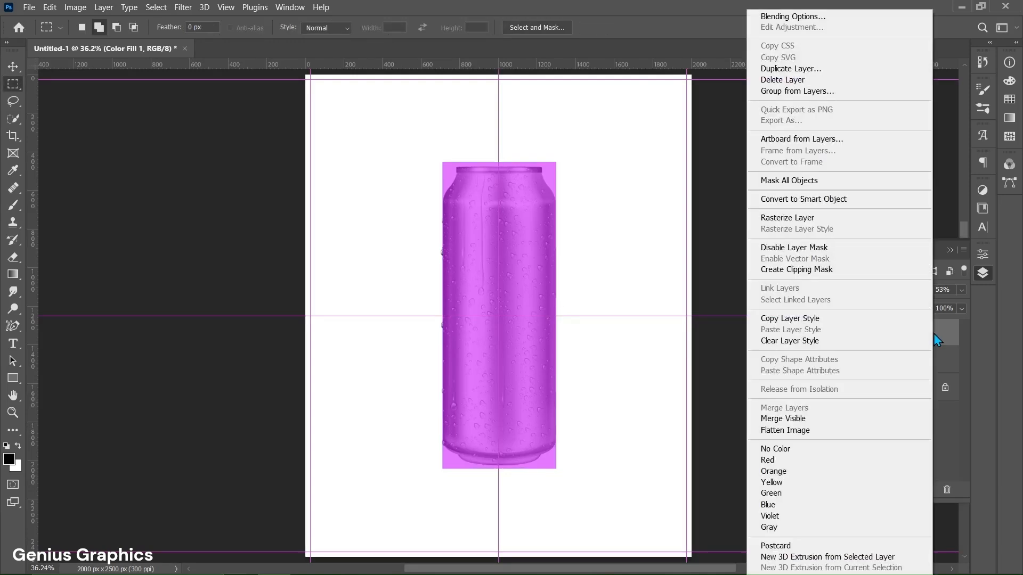
{"action": "left_click", "coordinate": [829, 199]}
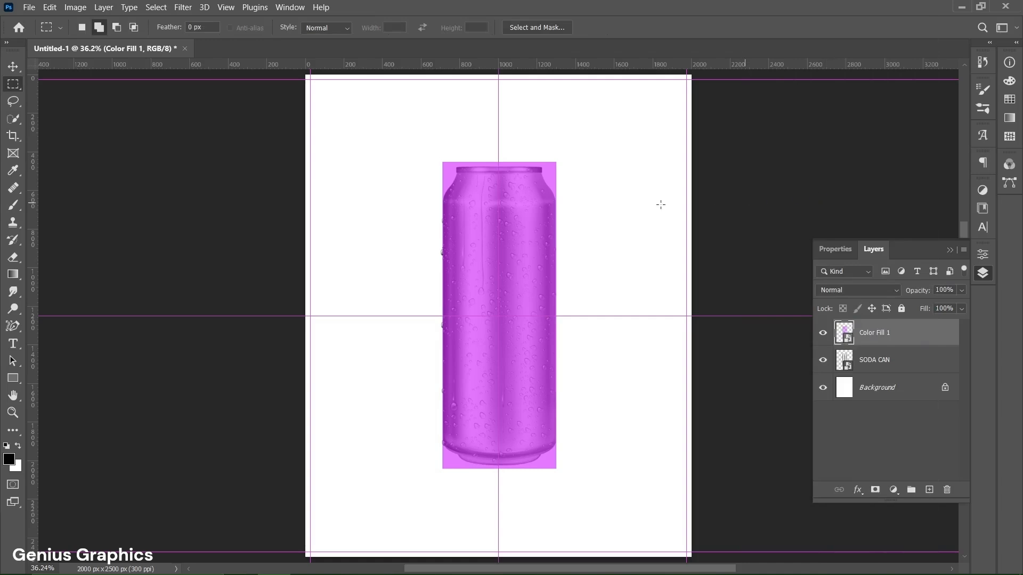
Step: Warp the purple smart object by pulling both top corners down to about Y 484 px, curving its top edge over the can's rim
{"action": "left_click", "coordinate": [13, 67]}
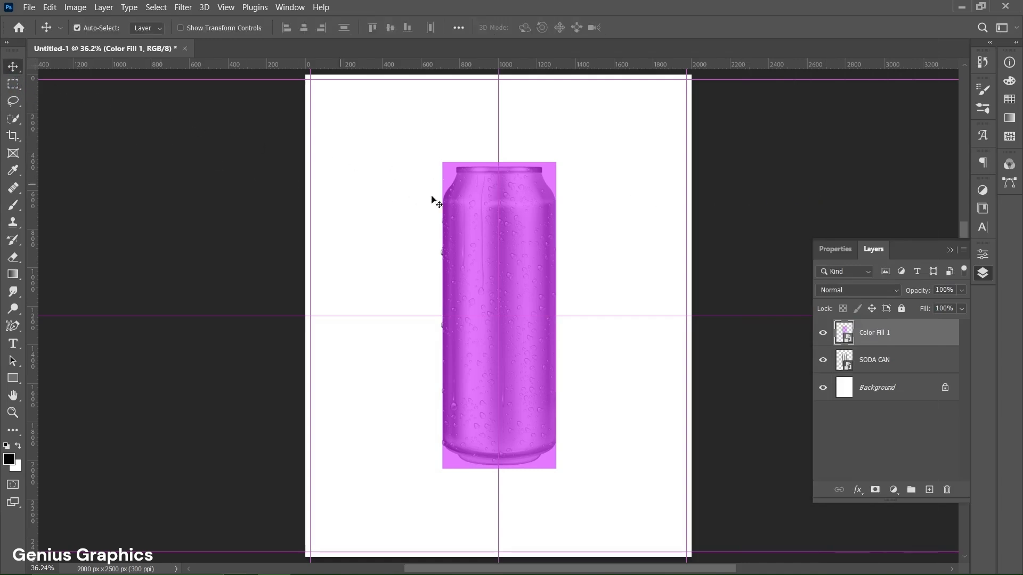
{"action": "key", "text": "ctrl+t"}
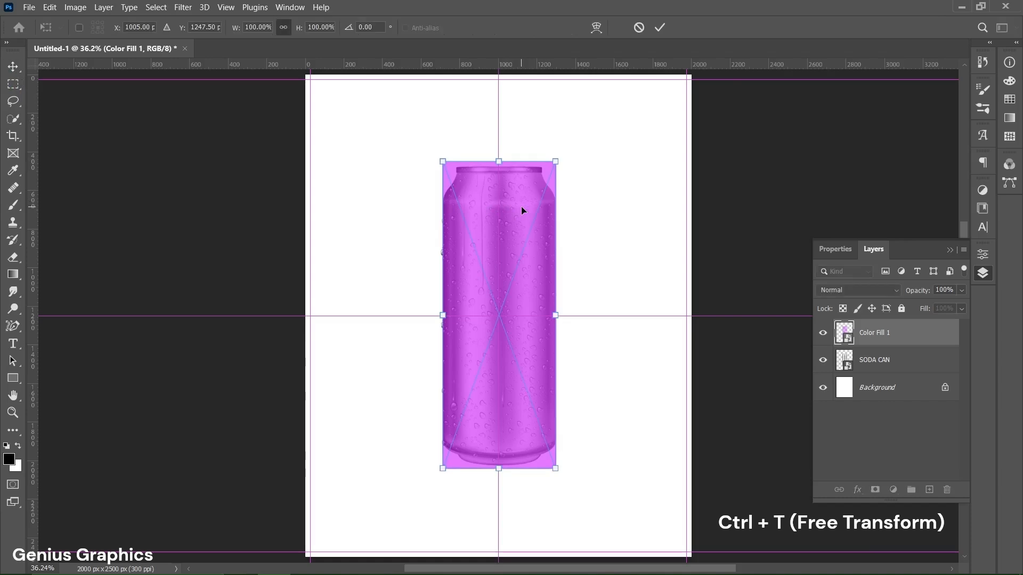
{"action": "right_click", "coordinate": [521, 209]}
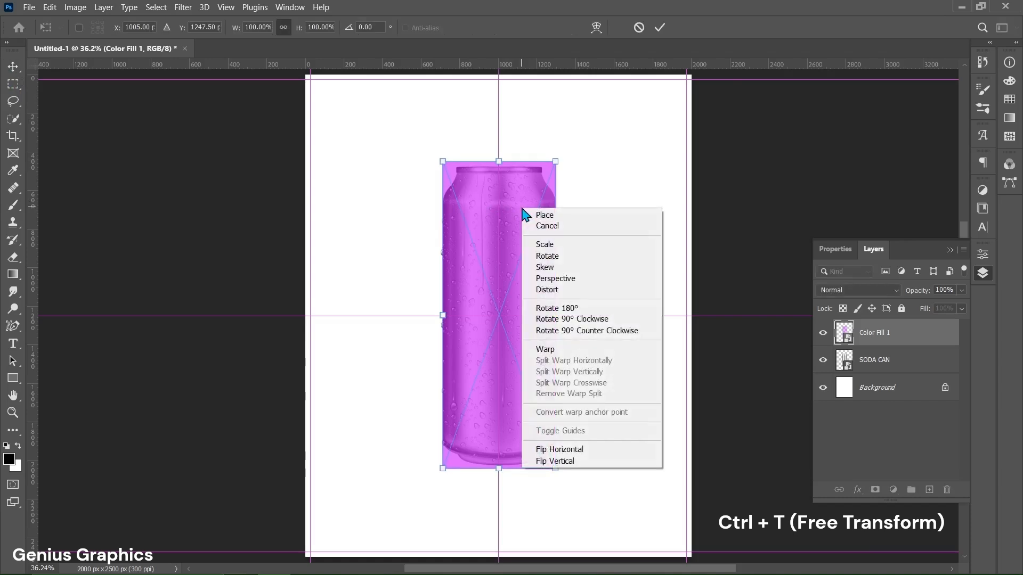
{"action": "left_click", "coordinate": [572, 349]}
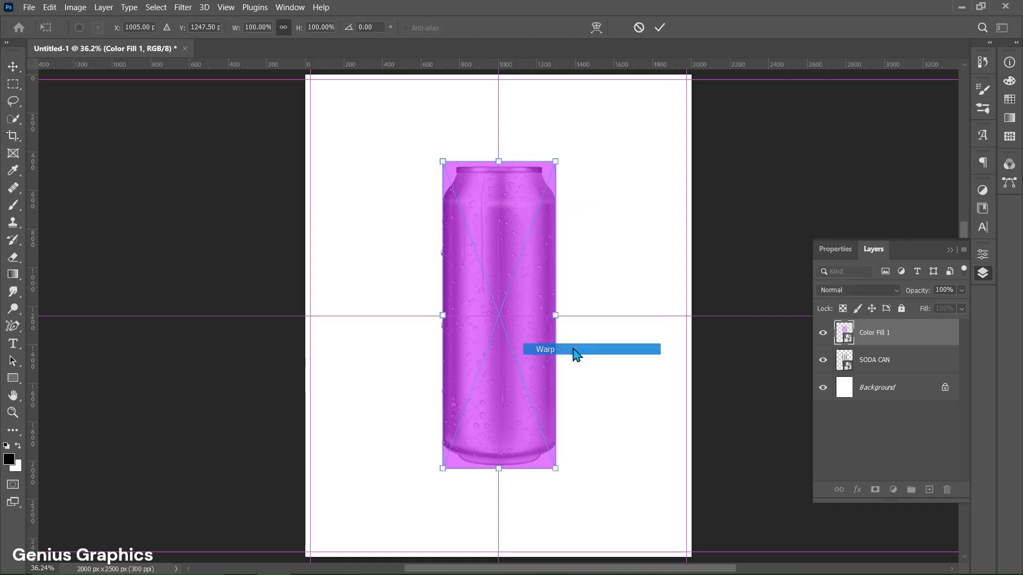
{"action": "scroll", "coordinate": [545, 171], "scroll_direction": "up", "scroll_amount": 5}
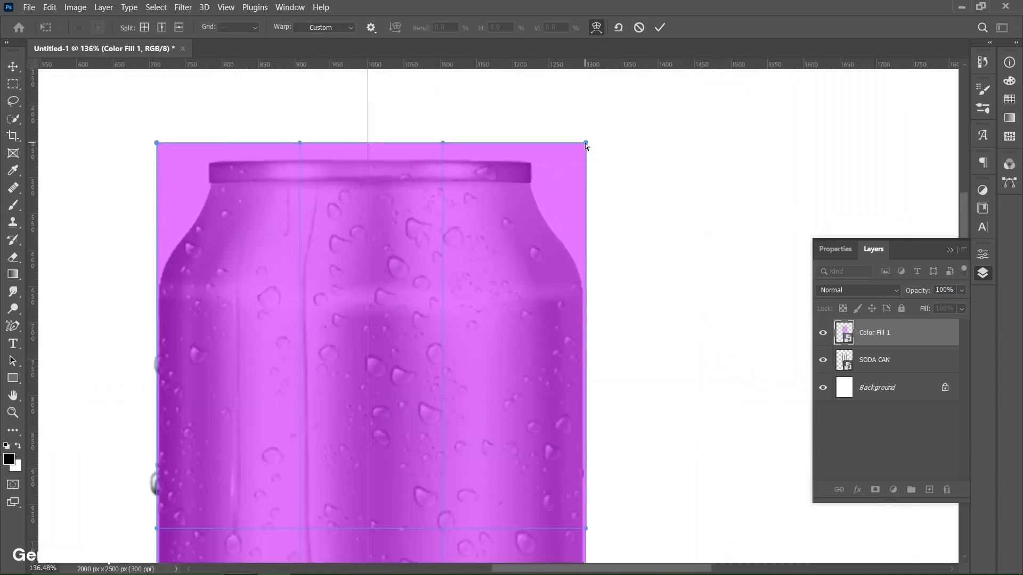
{"action": "left_click_drag", "start_coordinate": [586, 142], "coordinate": [584, 170]}
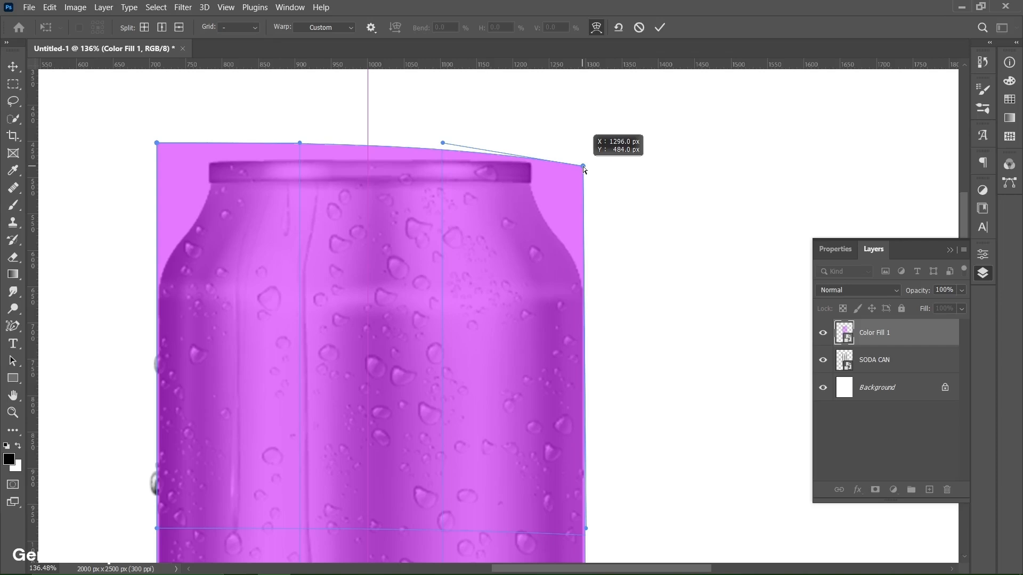
{"action": "left_click_drag", "start_coordinate": [156, 143], "coordinate": [157, 167]}
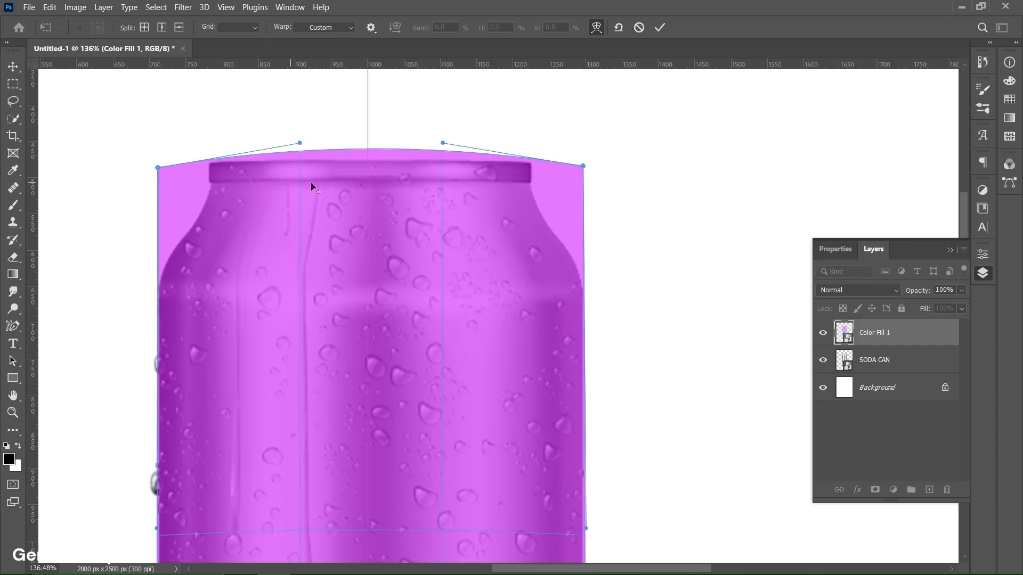
Step: Raise both bottom corners of the warp evenly so the purple shape's lower edge curves along the can's base
{"action": "scroll", "coordinate": [357, 184], "scroll_direction": "down", "scroll_amount": 5}
{"action": "scroll", "coordinate": [554, 542], "scroll_direction": "up", "scroll_amount": 6}
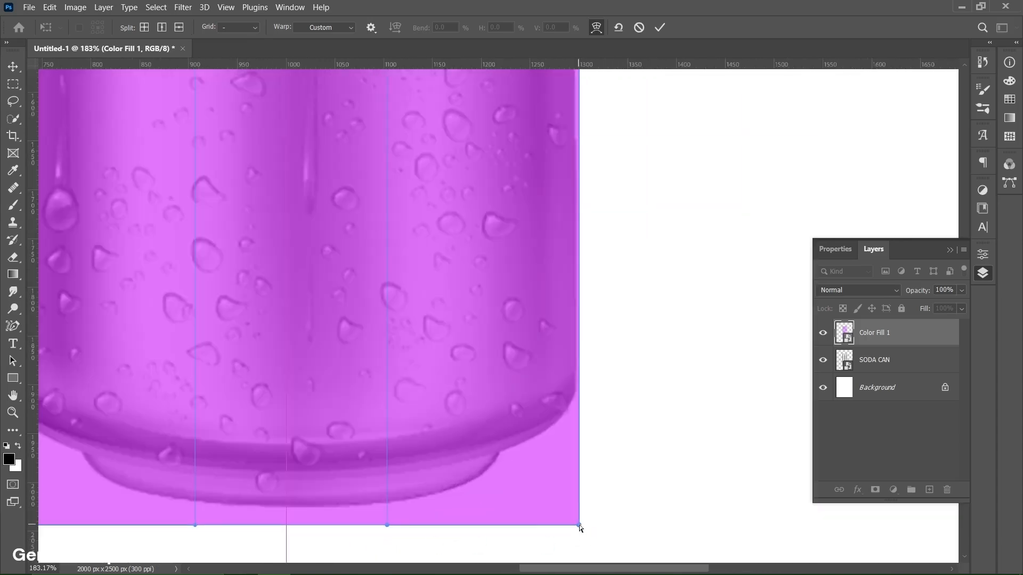
{"action": "left_click_drag", "start_coordinate": [578, 525], "coordinate": [575, 480]}
{"action": "scroll", "coordinate": [607, 455], "scroll_direction": "down", "scroll_amount": 3}
{"action": "scroll", "coordinate": [204, 508], "scroll_direction": "up", "scroll_amount": 2}
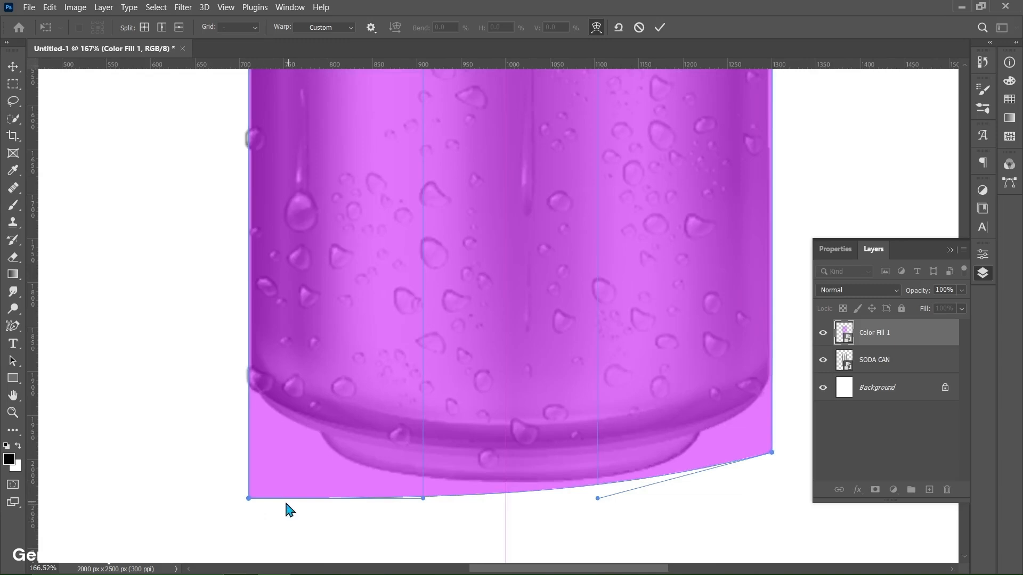
{"action": "left_click_drag", "start_coordinate": [249, 498], "coordinate": [252, 446]}
{"action": "left_click", "coordinate": [597, 499]}
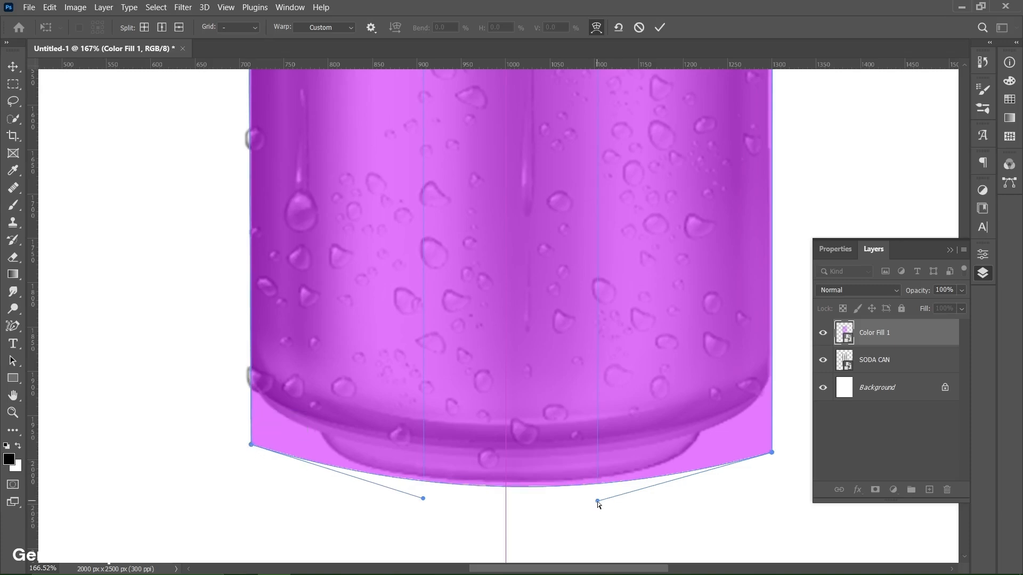
{"action": "left_click_drag", "start_coordinate": [772, 456], "coordinate": [772, 450]}
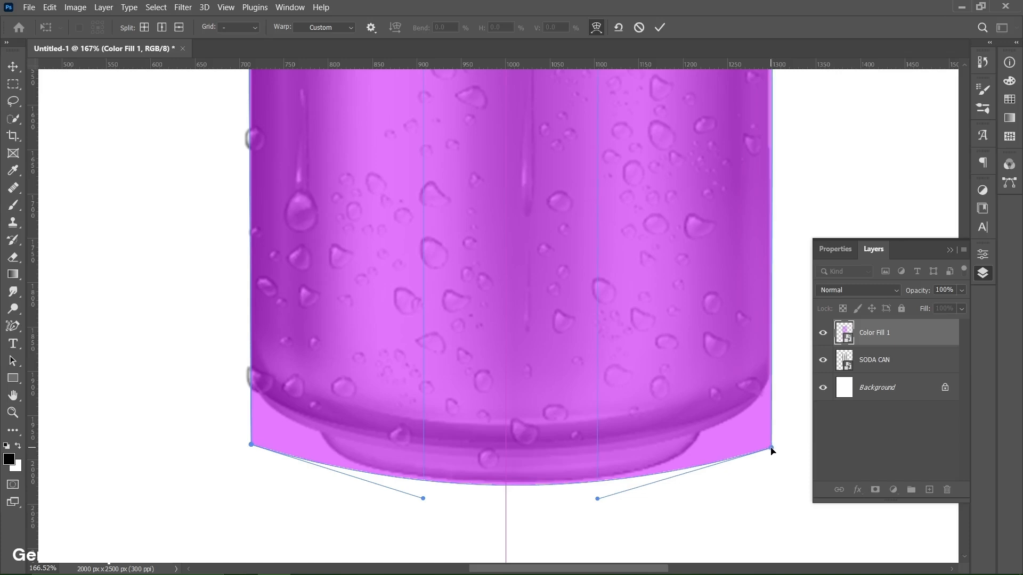
{"action": "key", "text": "ctrl+0"}
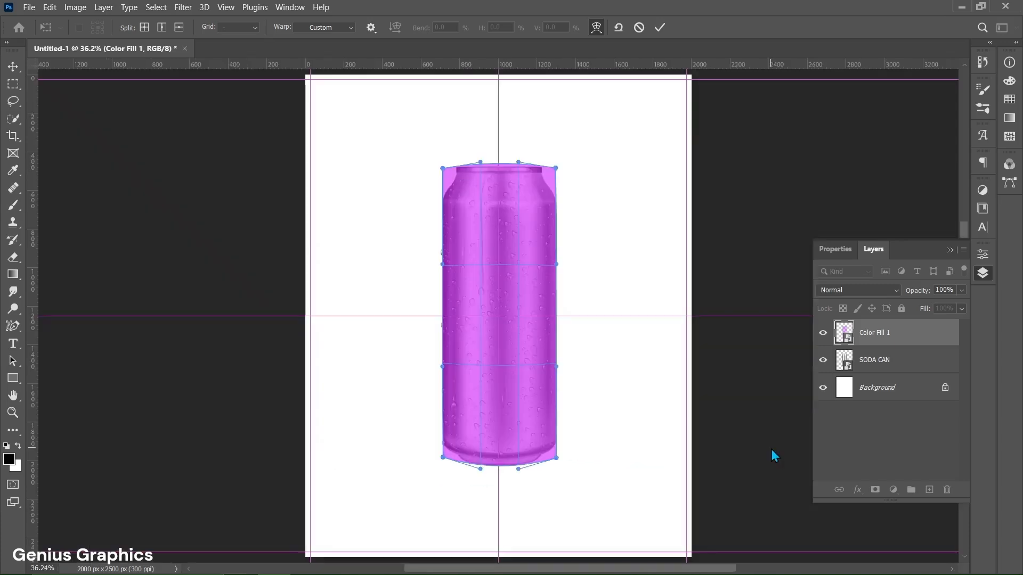
Step: Create a group above the SODA CAN layer, mask it with the can's outline, and move the Color Fill 1 layer into it
{"action": "left_click", "coordinate": [883, 360]}
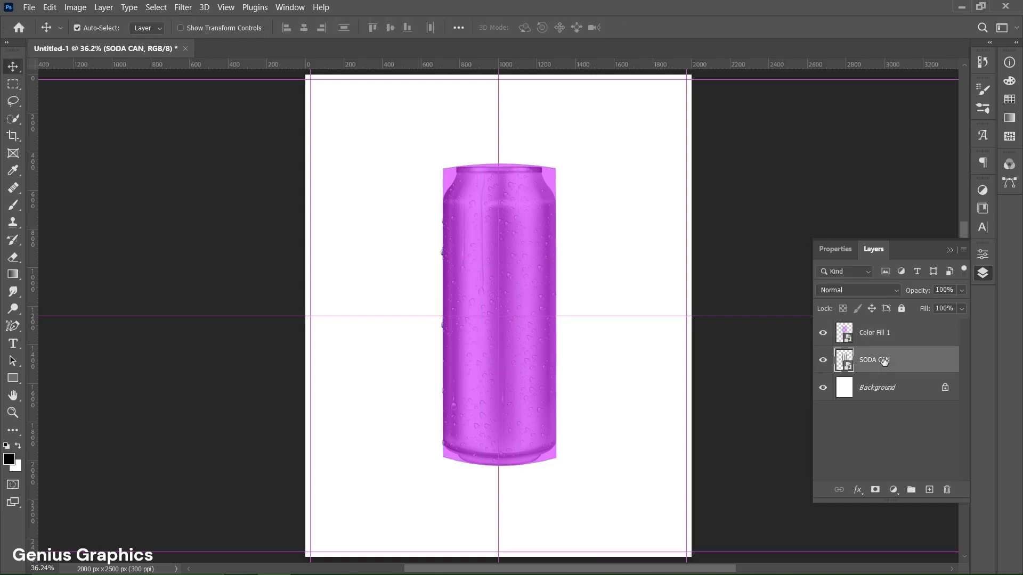
{"action": "left_click", "coordinate": [912, 490]}
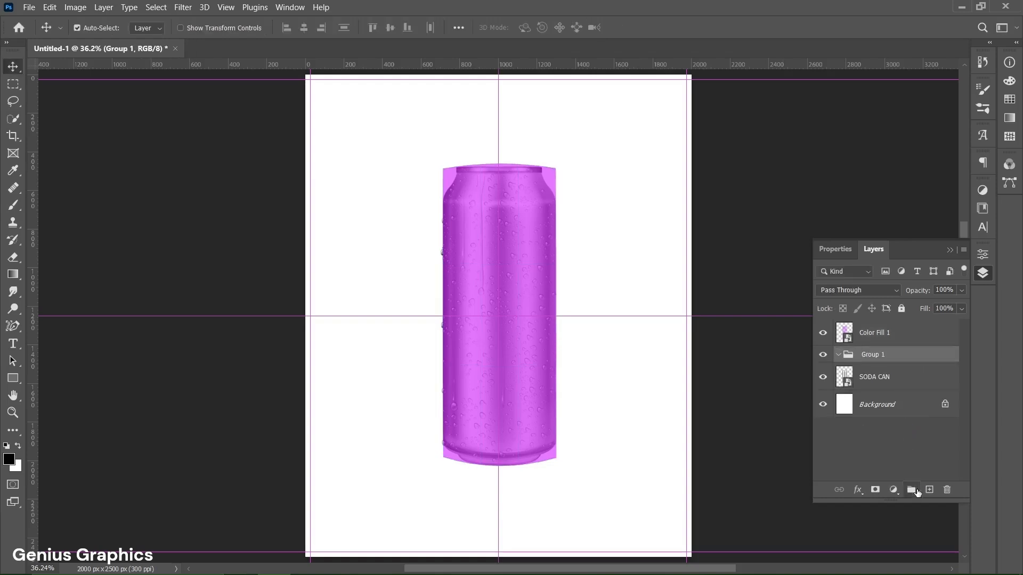
{"action": "left_click", "coordinate": [848, 376], "text": "ctrl"}
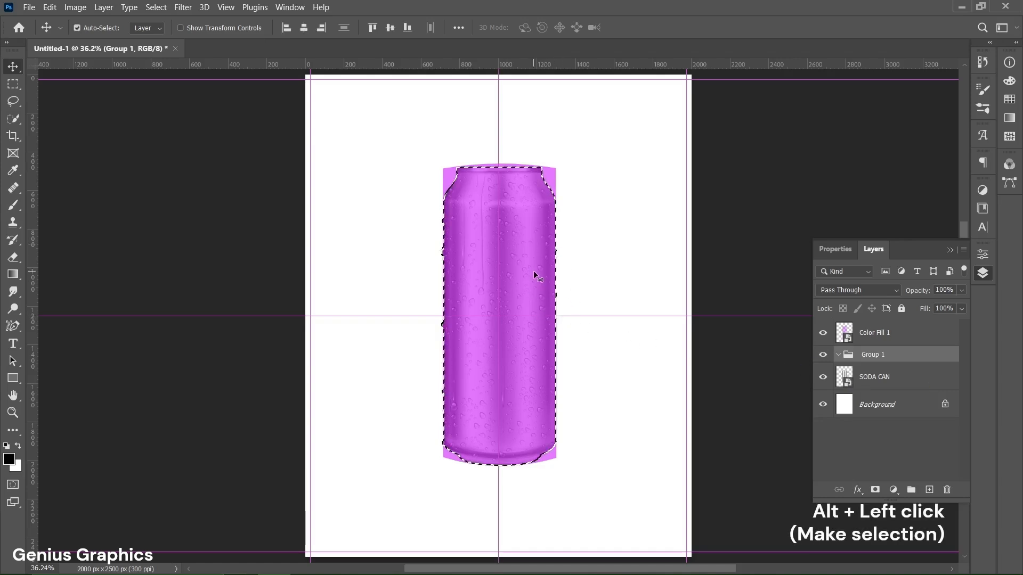
{"action": "left_click", "coordinate": [876, 490]}
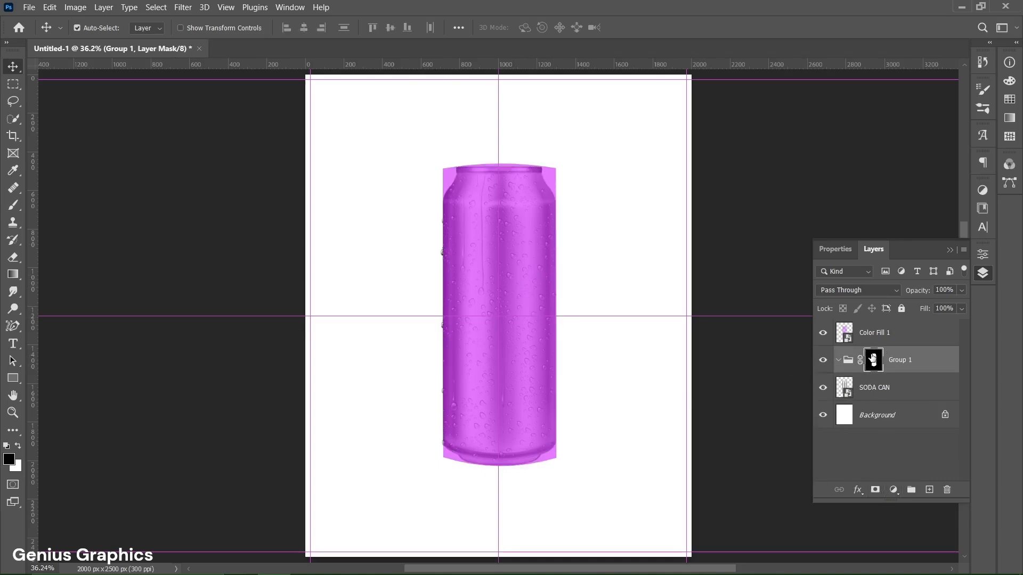
{"action": "left_click_drag", "start_coordinate": [883, 334], "coordinate": [897, 366]}
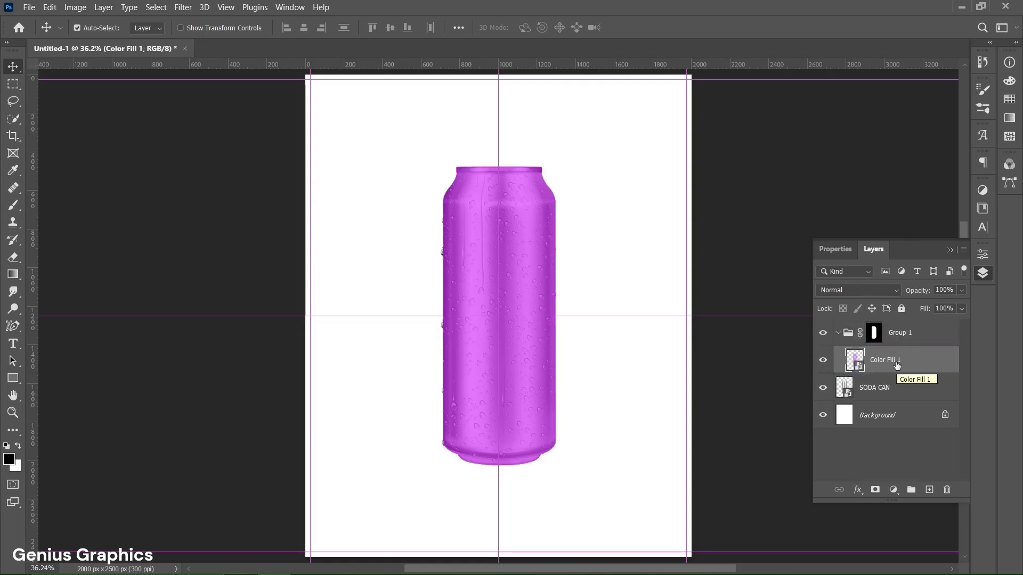
Step: Open the Color Fill 1 smart object's contents and set the purple fill layer's opacity to 100%
{"action": "double_click", "coordinate": [856, 365]}
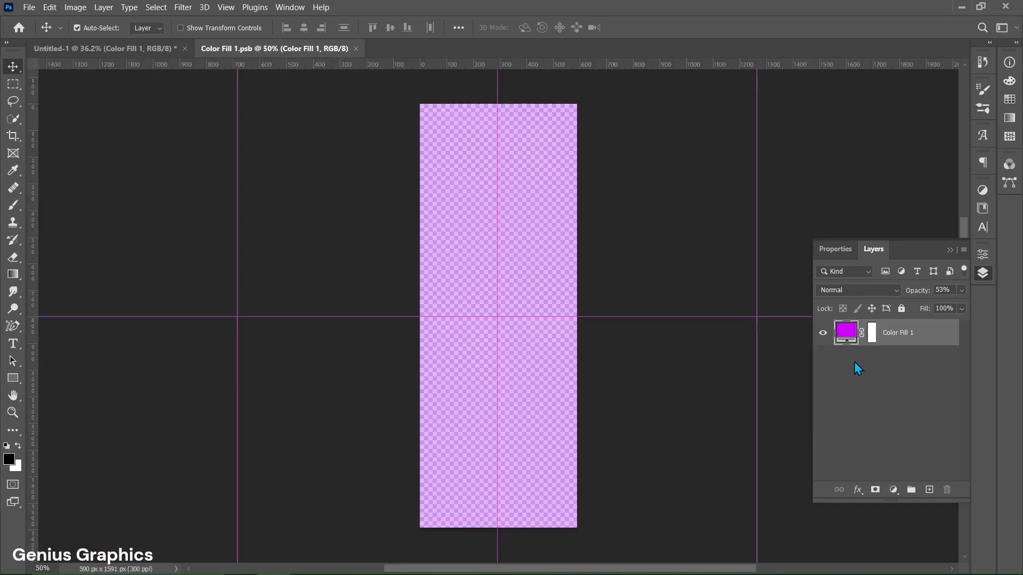
{"action": "left_click", "coordinate": [961, 290]}
{"action": "left_click_drag", "start_coordinate": [934, 309], "coordinate": [971, 313]}
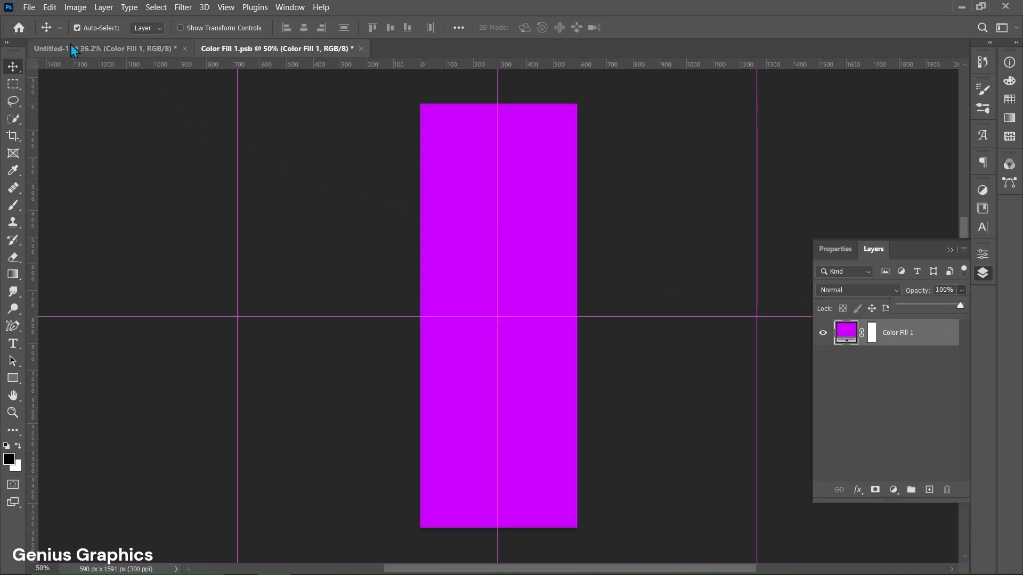
Step: Place the LABEL TEMPLATE image as an embedded object and scale it to 63.64% so it covers the full canvas height
{"action": "left_click", "coordinate": [28, 7]}
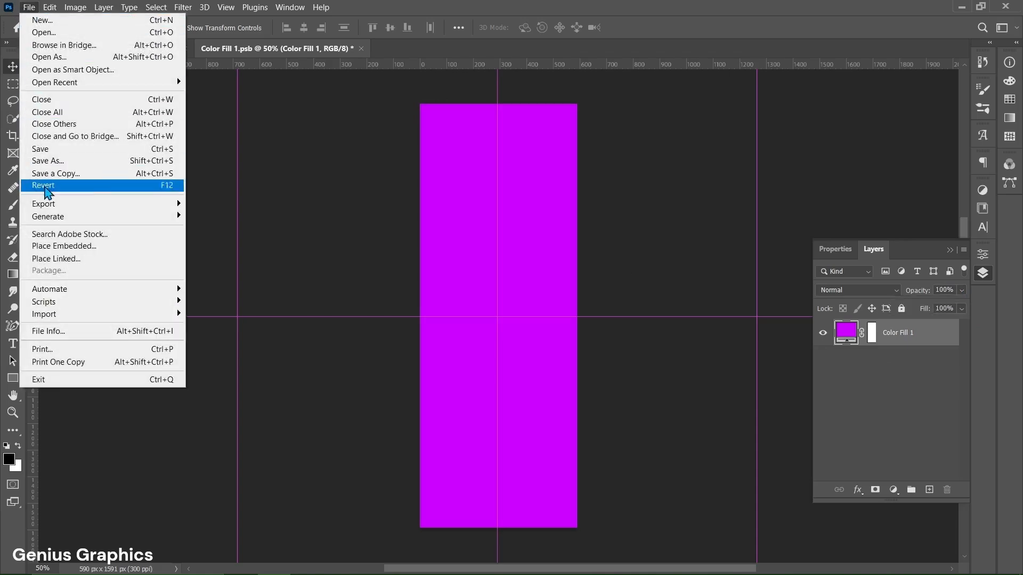
{"action": "left_click", "coordinate": [52, 247]}
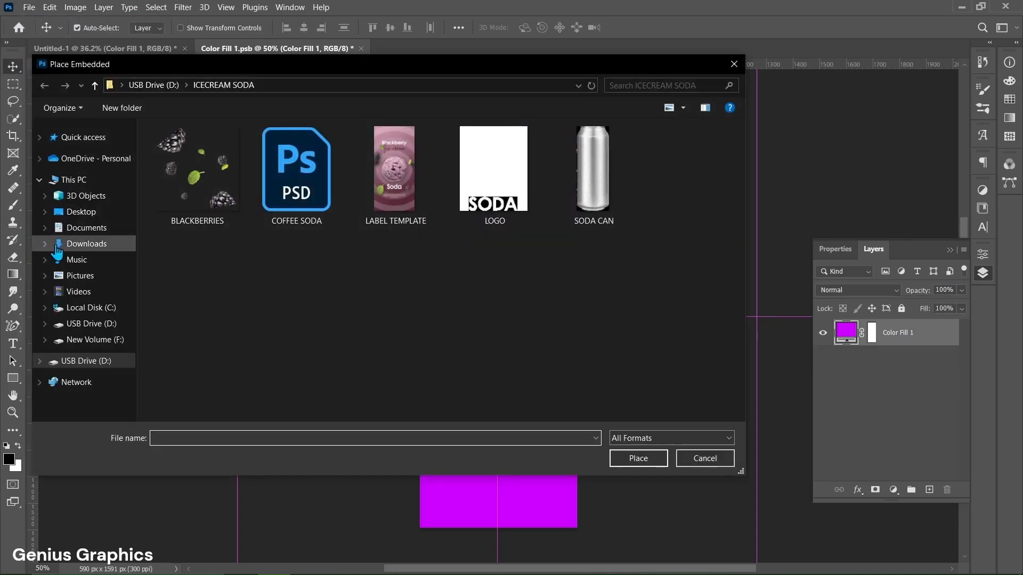
{"action": "left_click", "coordinate": [382, 189]}
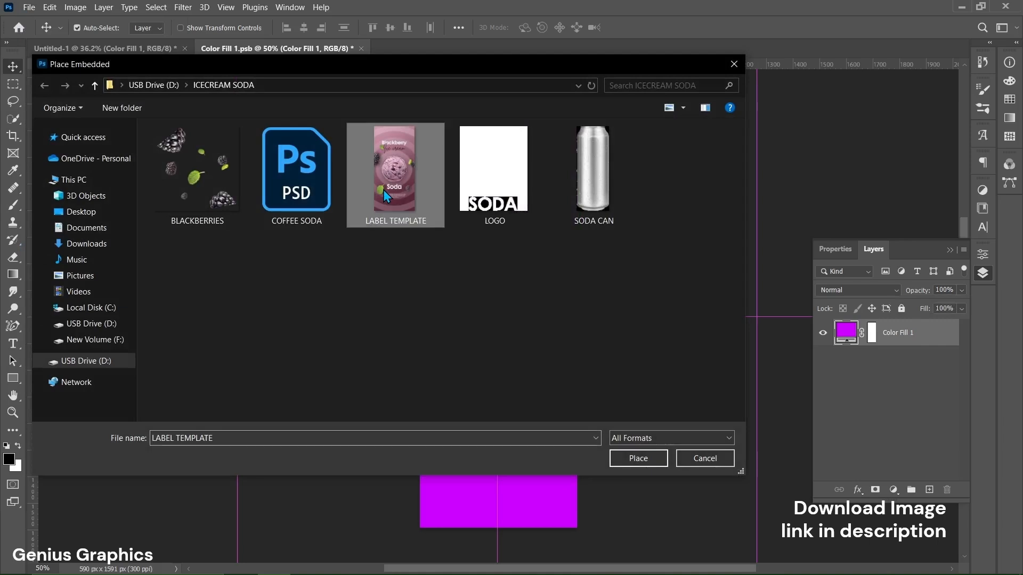
{"action": "left_click", "coordinate": [638, 462]}
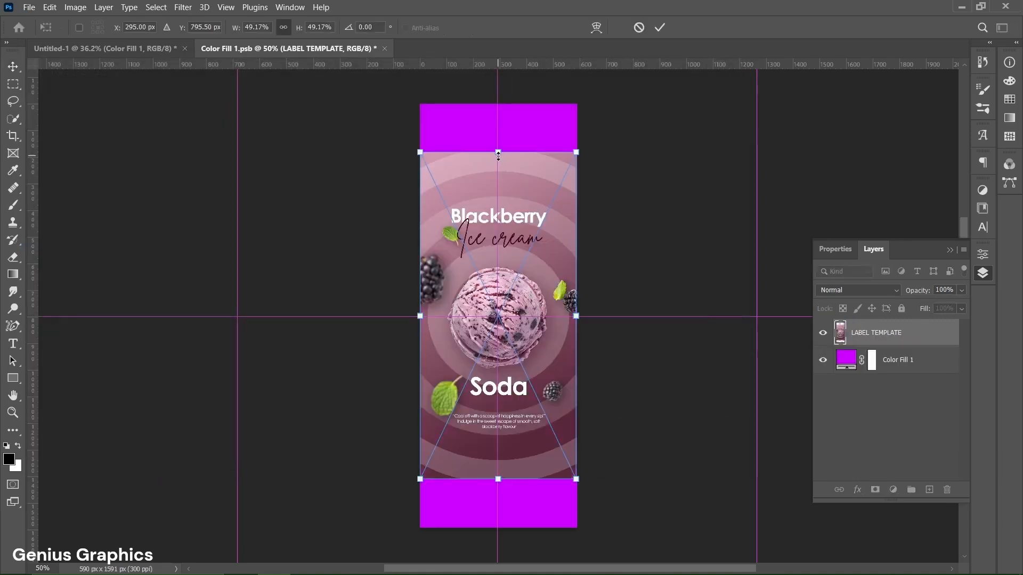
{"action": "left_click_drag", "start_coordinate": [498, 154], "coordinate": [497, 107]}
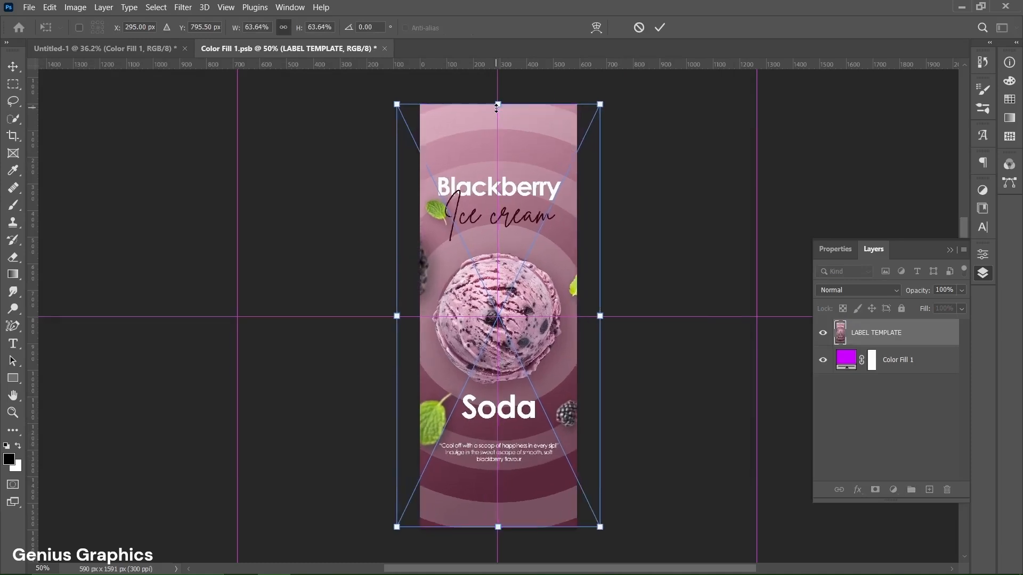
{"action": "left_click", "coordinate": [659, 35]}
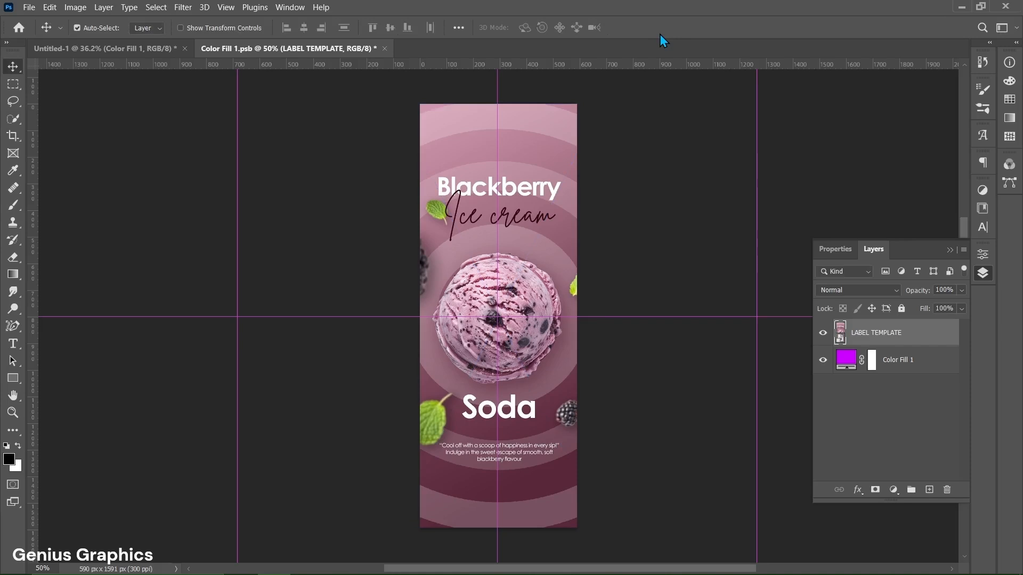
Step: Save and close the smart object's contents, and set the Color Fill 1 layer's blend mode to Multiply in the mockup document
{"action": "key", "text": "ctrl+s"}
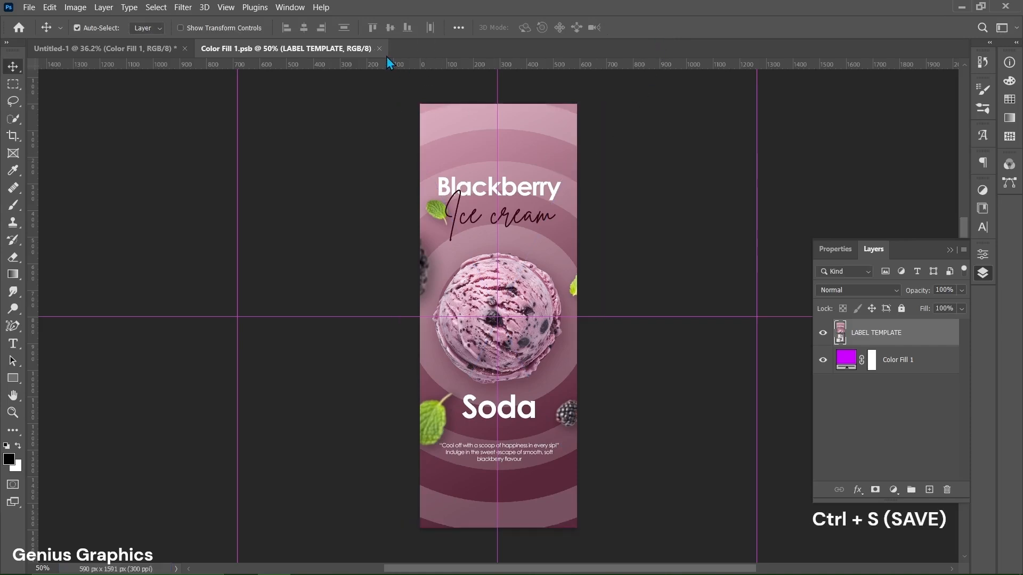
{"action": "left_click", "coordinate": [379, 49]}
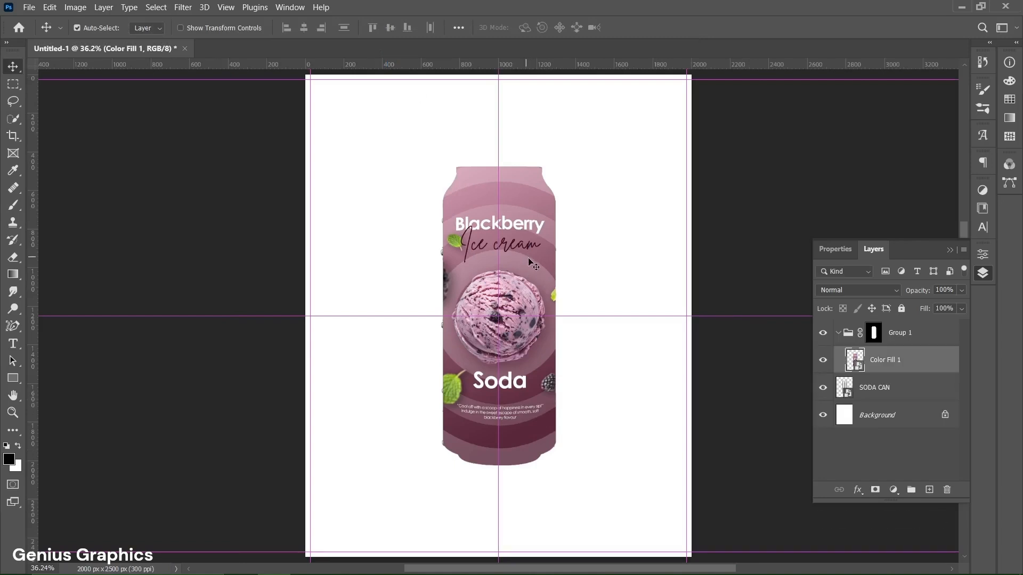
{"action": "left_click", "coordinate": [874, 300]}
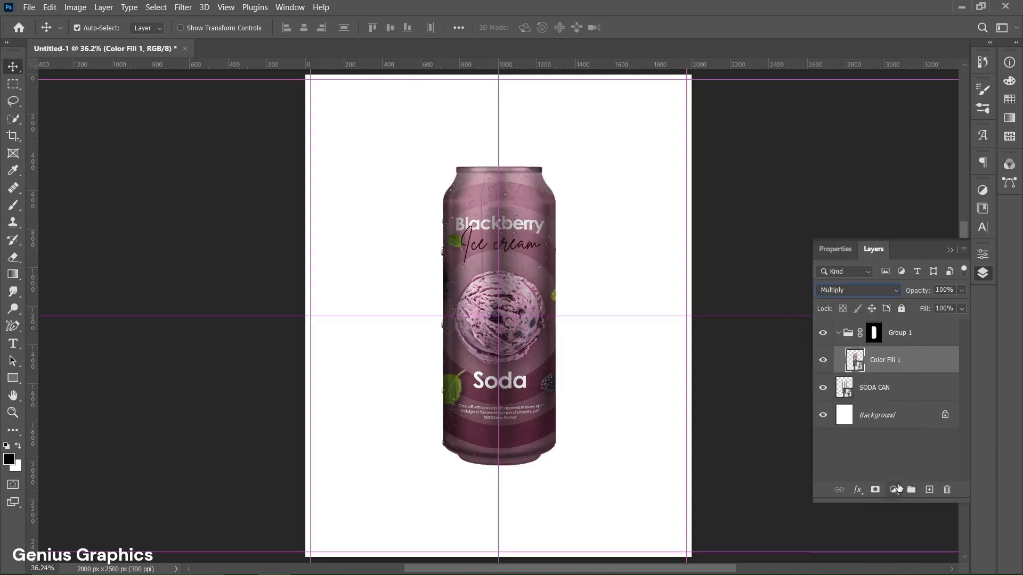
Step: Add a Brightness/Contrast adjustment layer above Color Fill 1 with brightness 46 and contrast 56
{"action": "left_click", "coordinate": [897, 487]}
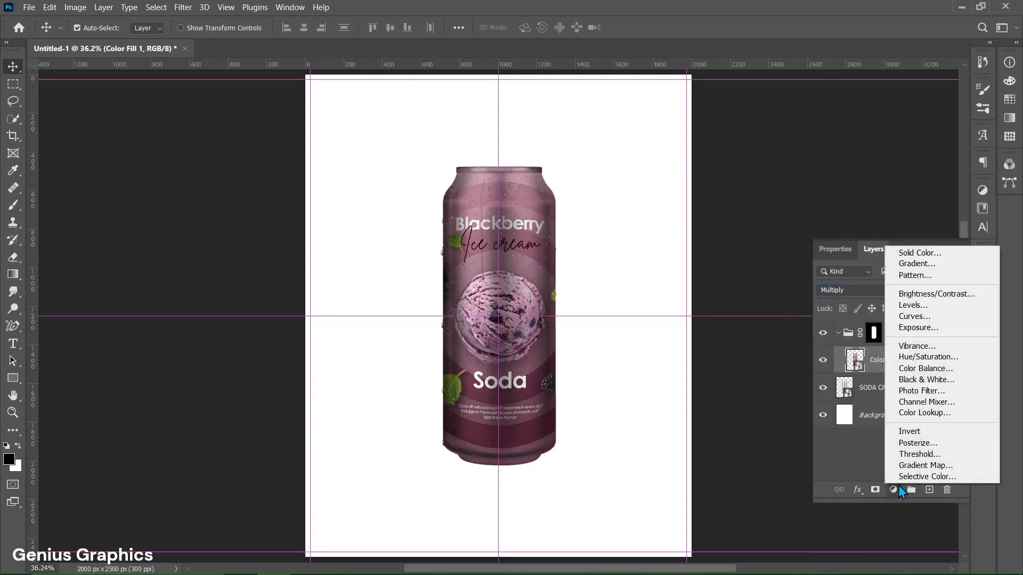
{"action": "left_click", "coordinate": [922, 297]}
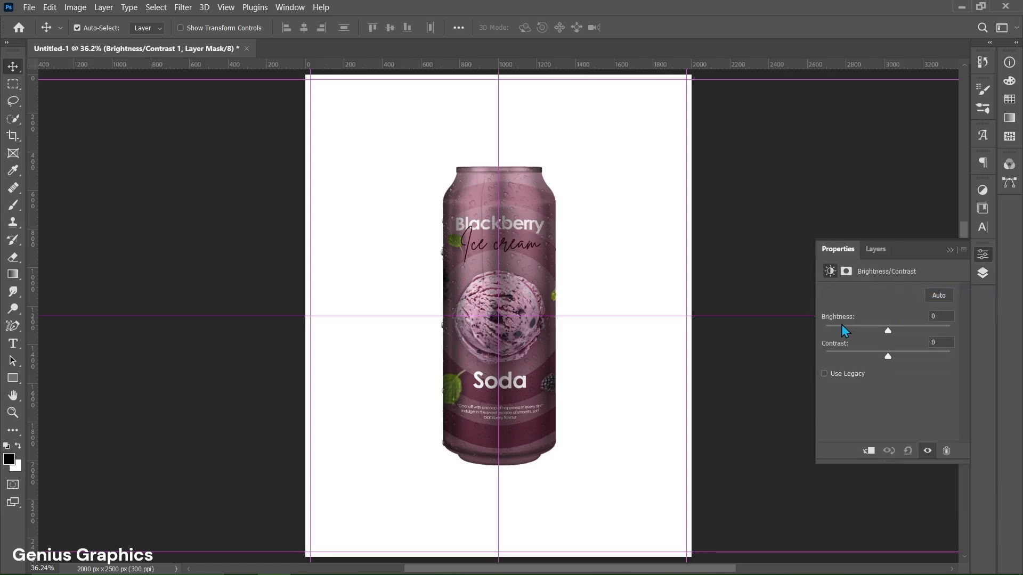
{"action": "left_click", "coordinate": [936, 317]}
{"action": "type", "text": "46"}
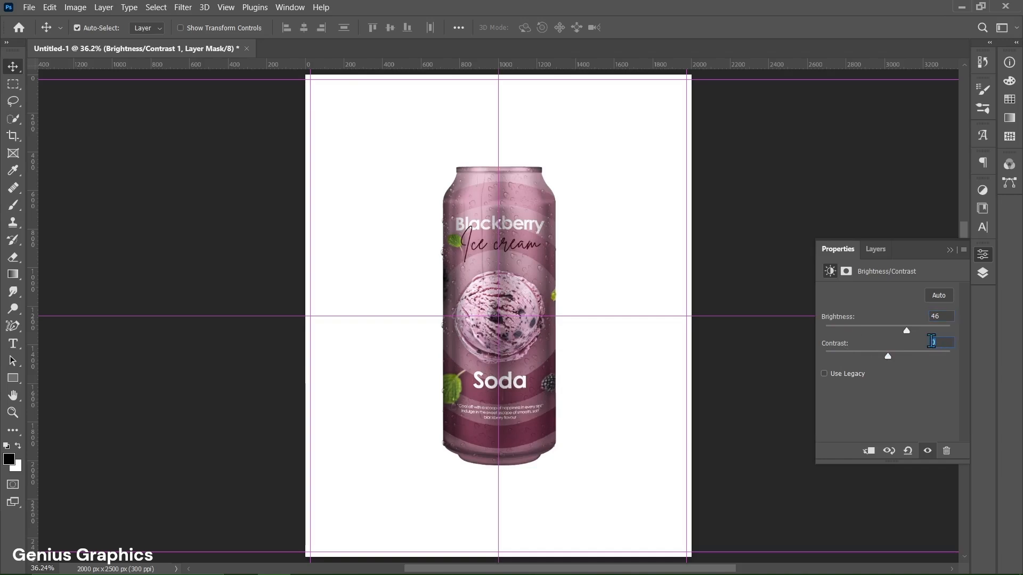
{"action": "left_click", "coordinate": [931, 340]}
{"action": "type", "text": "50"}
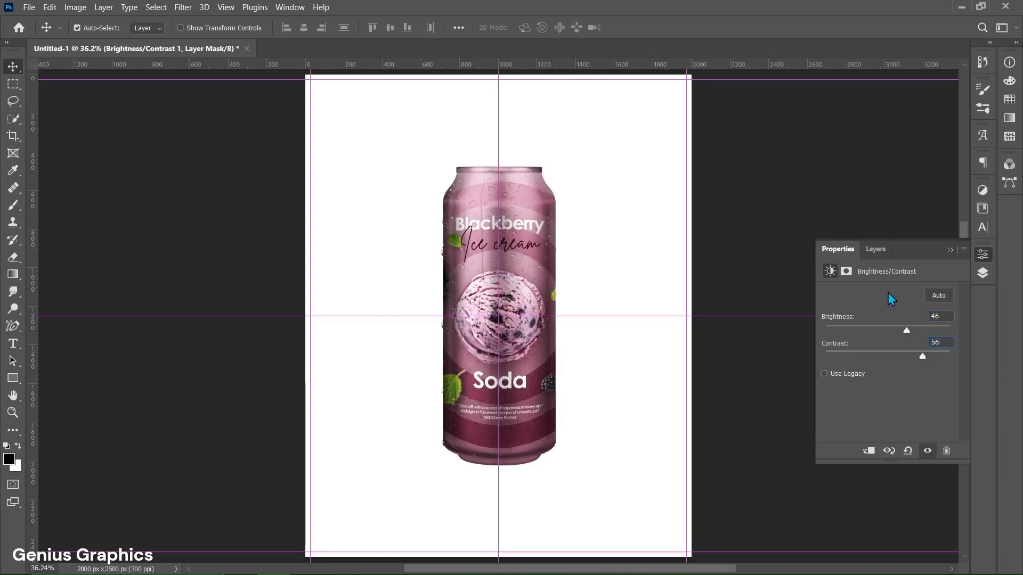
Step: Move the Brightness/Contrast layer out above Group 1 and clip it to the group
{"action": "left_click", "coordinate": [875, 253]}
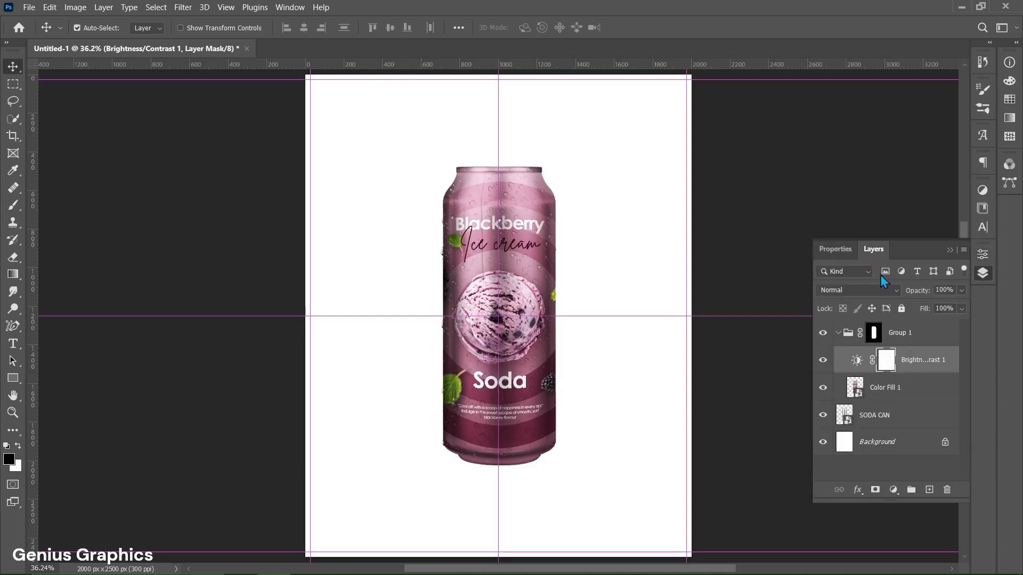
{"action": "left_click_drag", "start_coordinate": [908, 369], "coordinate": [922, 323]}
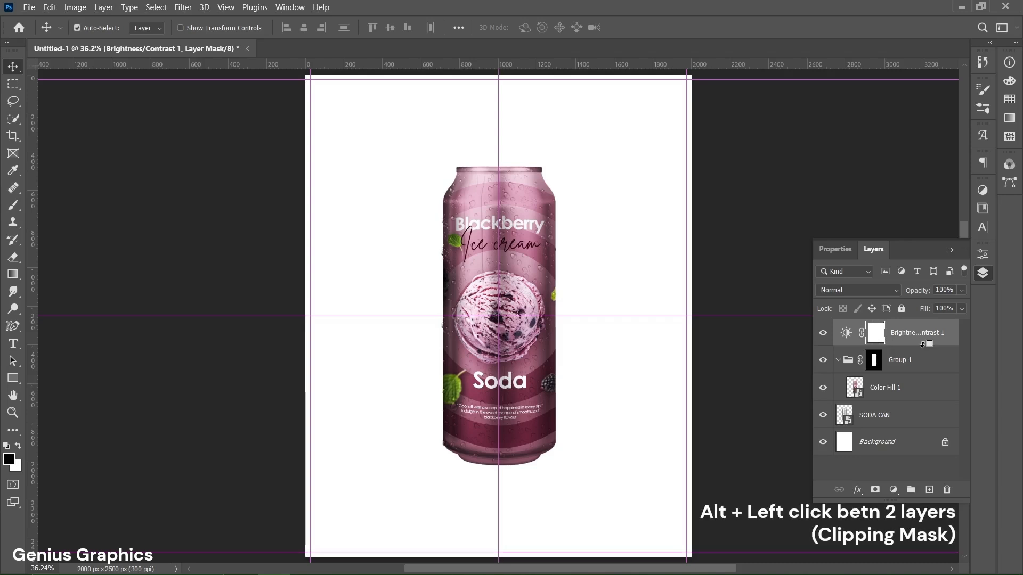
{"action": "left_click", "coordinate": [921, 346], "text": "alt"}
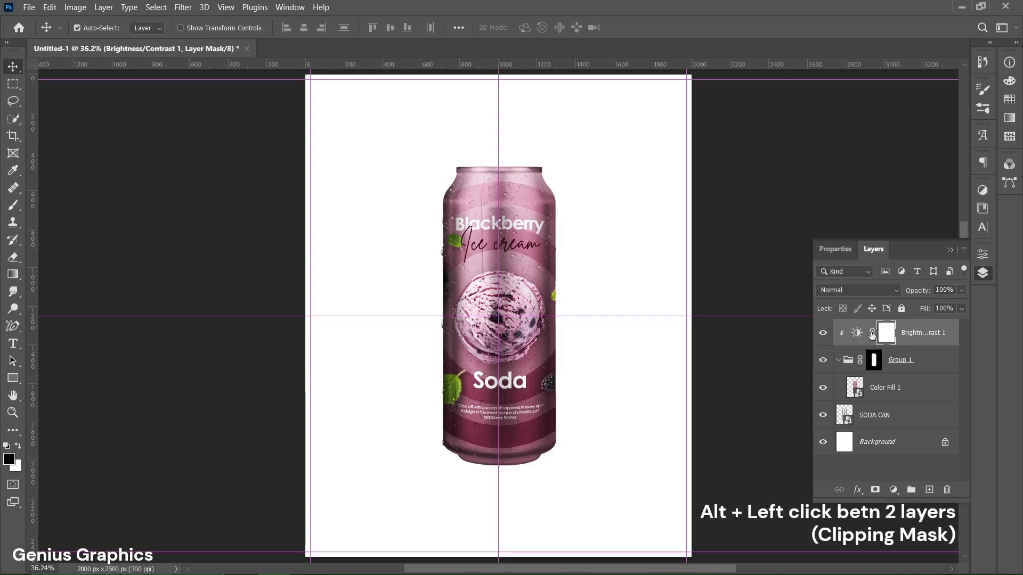
Step: Hide the label over the can's top metal rim by painting Group 1's layer mask black with hard brushes of 83 px and 52 px
{"action": "left_click", "coordinate": [872, 362]}
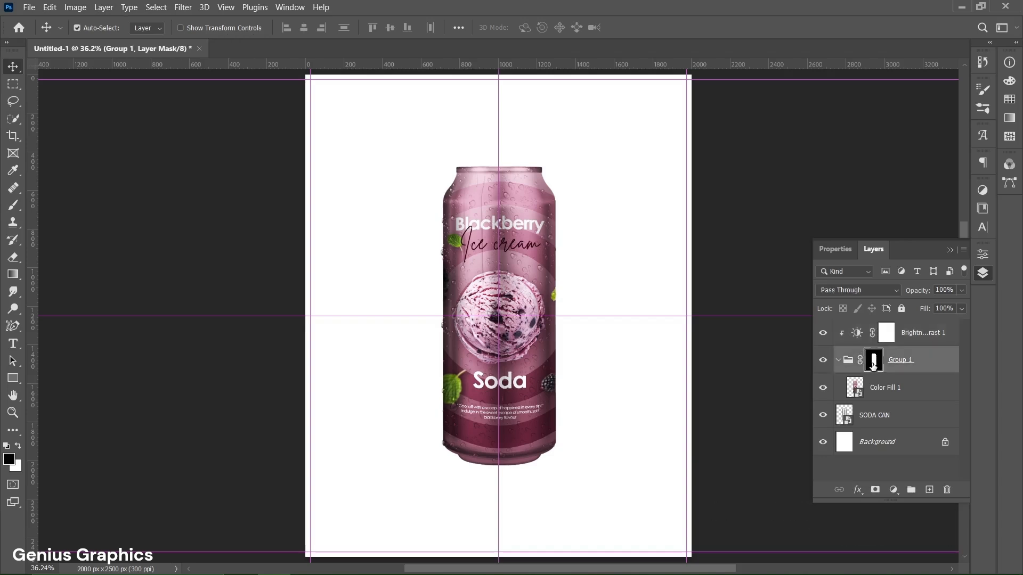
{"action": "left_click", "coordinate": [15, 210]}
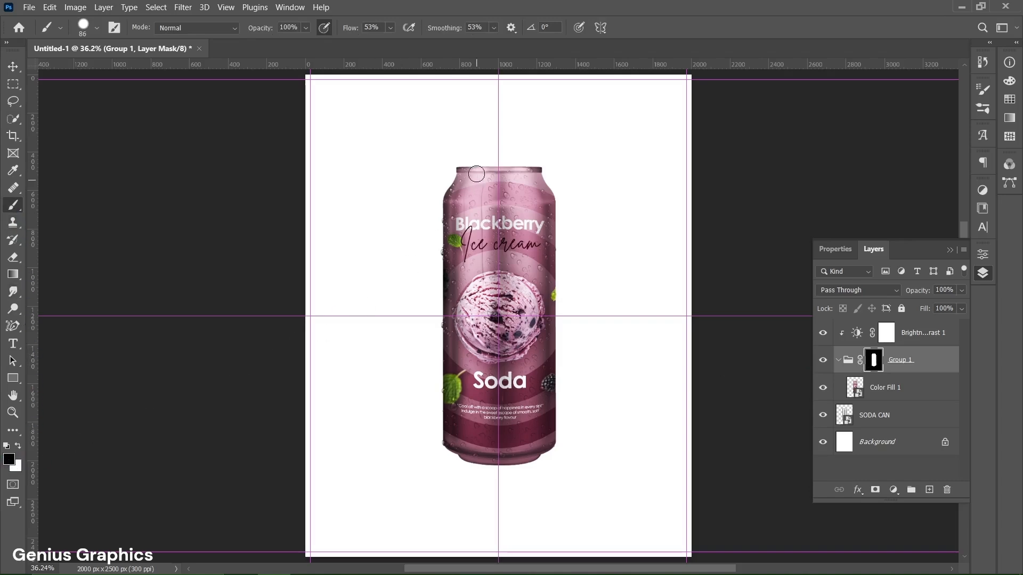
{"action": "scroll", "coordinate": [474, 170], "scroll_direction": "up", "scroll_amount": 5}
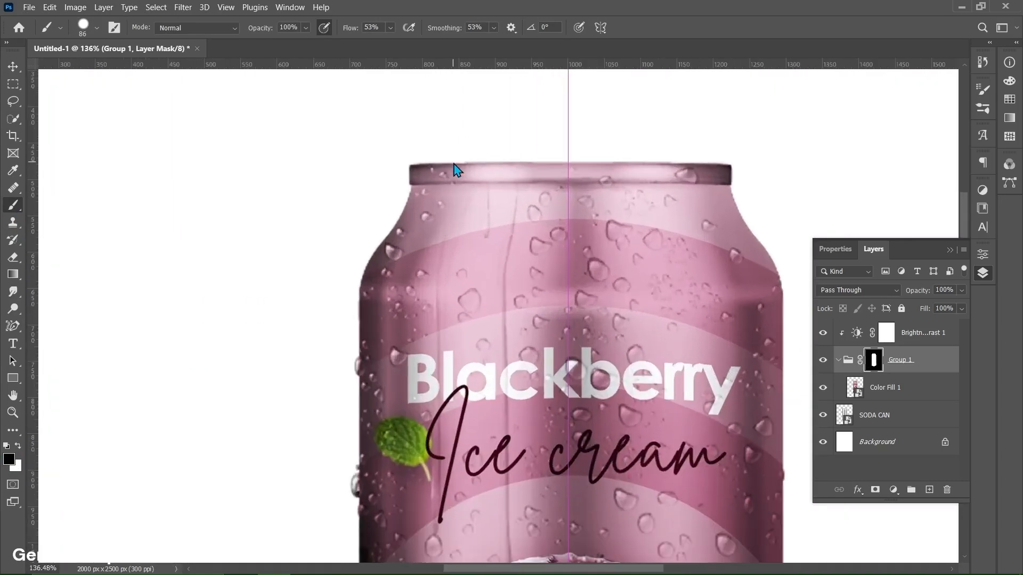
{"action": "right_click", "coordinate": [456, 157], "text": "alt"}
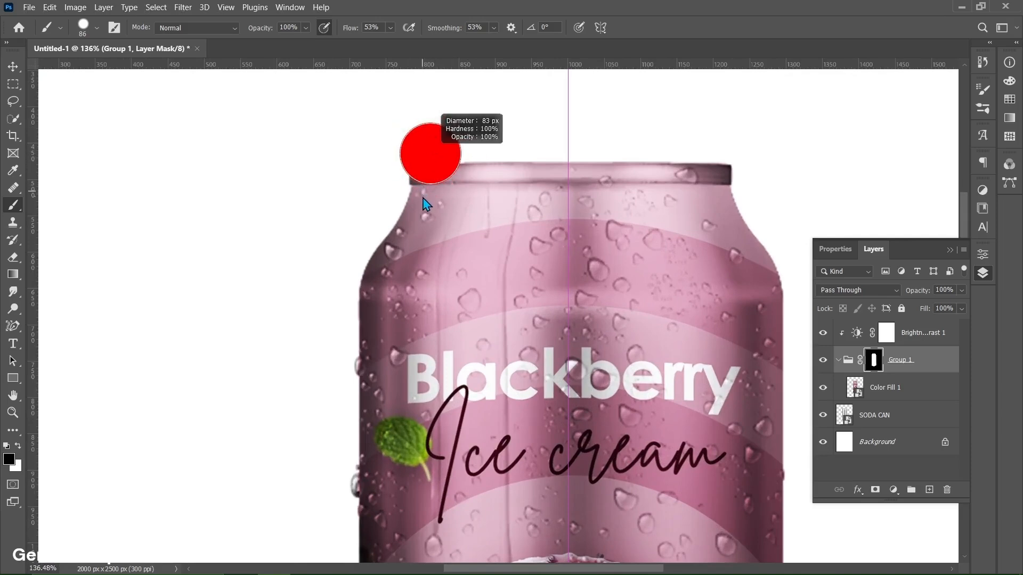
{"action": "mouse_move", "coordinate": [426, 160]}
{"action": "left_mouse_down"}
{"action": "mouse_move", "coordinate": [459, 151]}
{"action": "mouse_move", "coordinate": [730, 152]}
{"action": "left_mouse_up"}
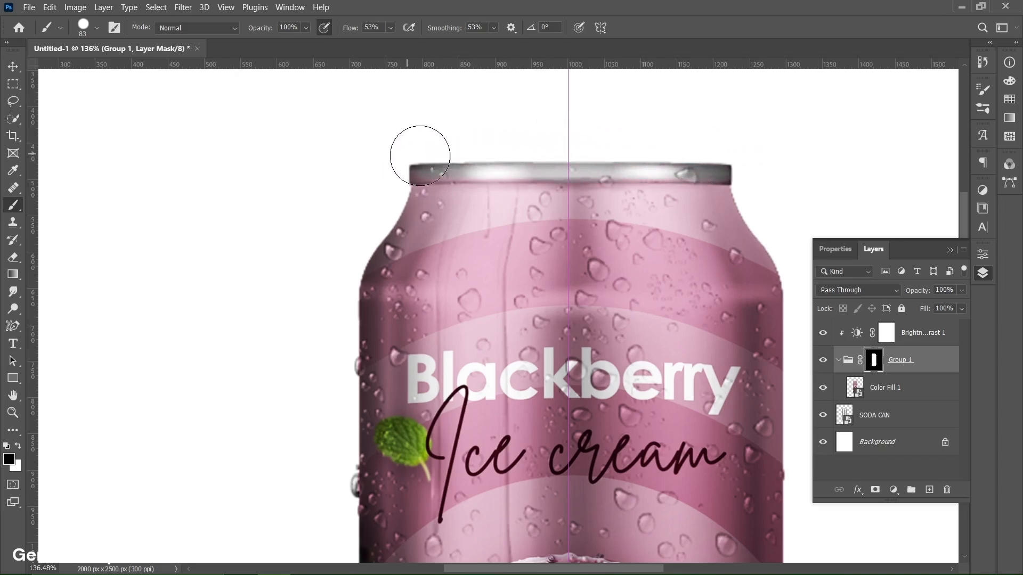
{"action": "mouse_move", "coordinate": [410, 159]}
{"action": "left_mouse_down"}
{"action": "mouse_move", "coordinate": [400, 149]}
{"action": "mouse_move", "coordinate": [399, 160]}
{"action": "left_mouse_up"}
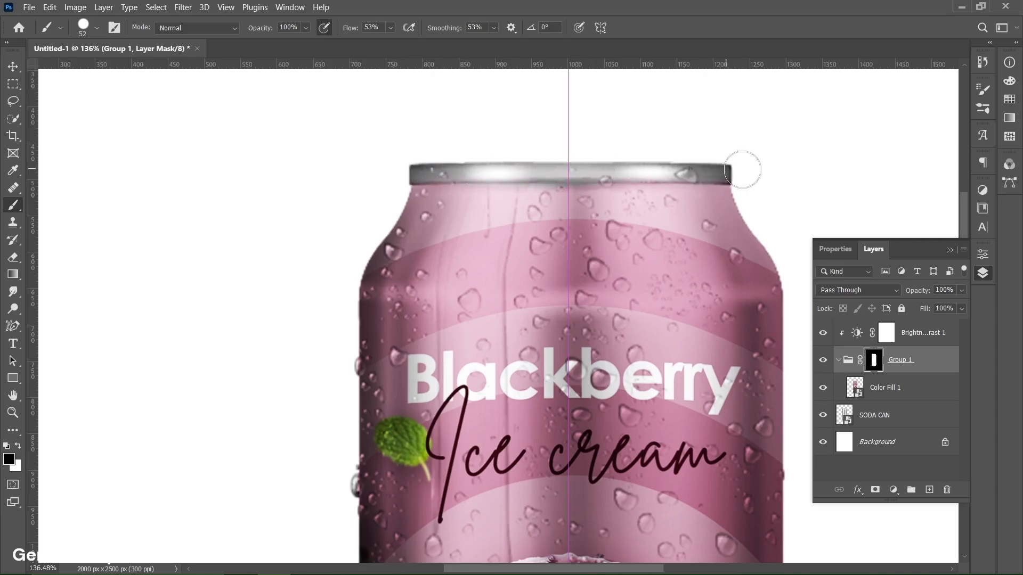
Step: Touch up Group 1's mask at the can's upper right shoulder with white, and paint the spill outside the can black
{"action": "left_click", "coordinate": [19, 446]}
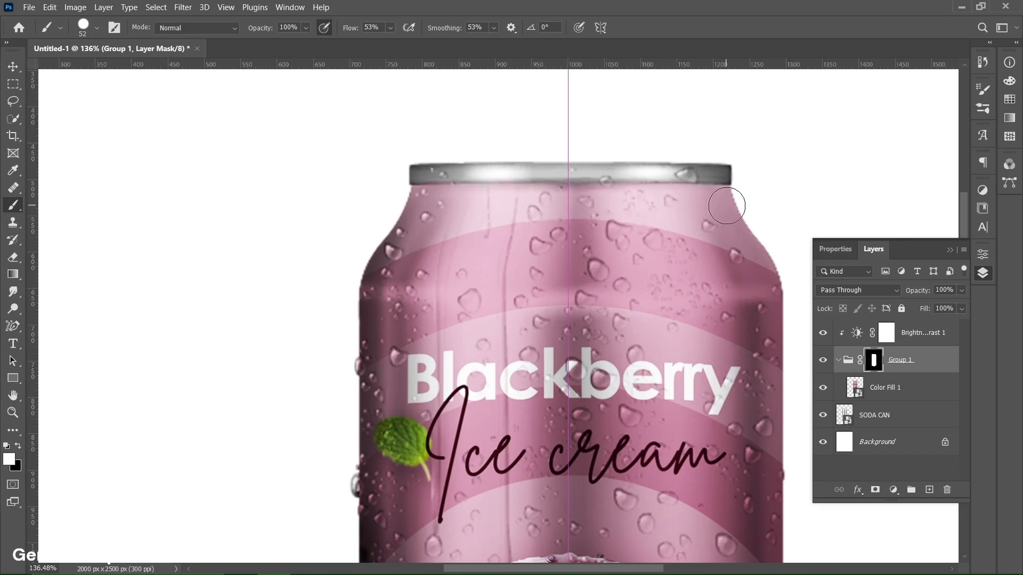
{"action": "left_click_drag", "start_coordinate": [728, 207], "coordinate": [695, 204]}
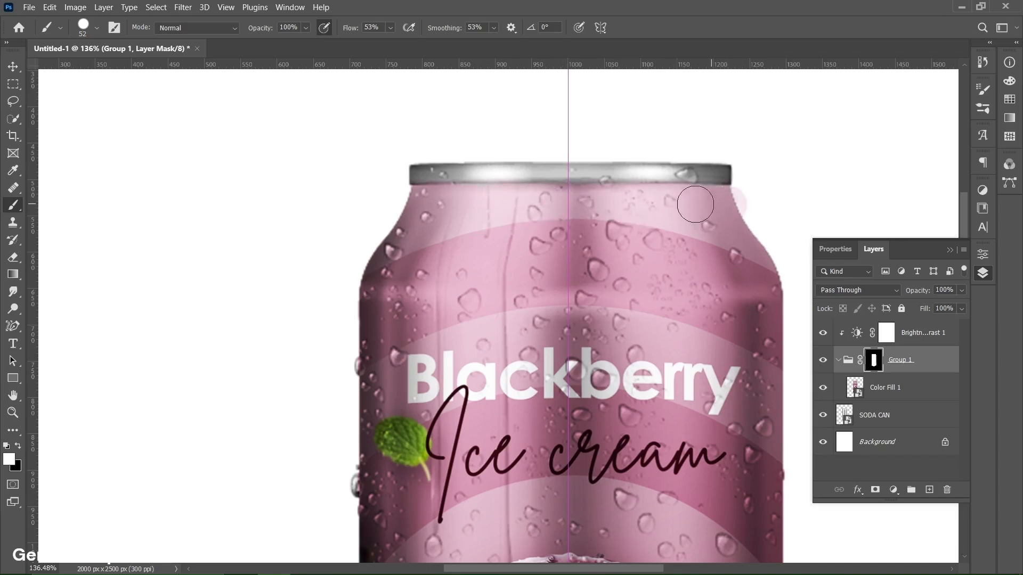
{"action": "left_click", "coordinate": [19, 446]}
{"action": "mouse_move", "coordinate": [753, 183]}
{"action": "left_mouse_down"}
{"action": "mouse_move", "coordinate": [758, 210]}
{"action": "mouse_move", "coordinate": [750, 191]}
{"action": "left_mouse_up"}
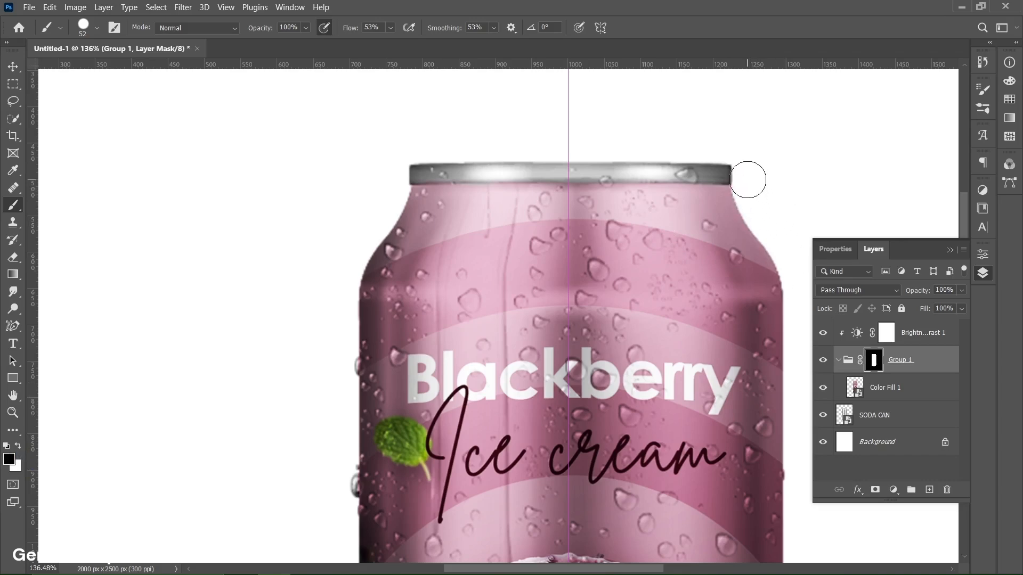
{"action": "key", "text": "v"}
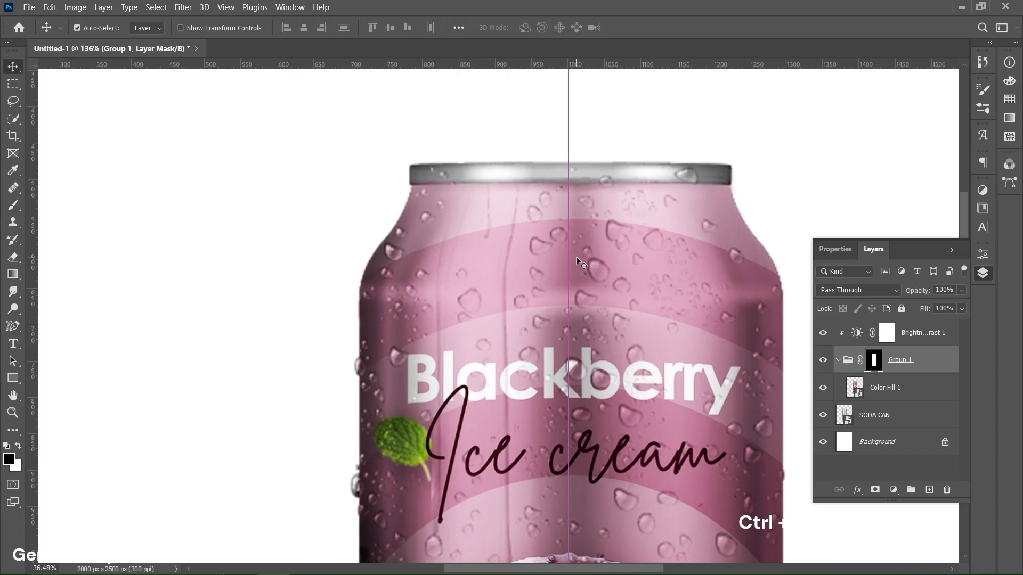
Step: Group the Brightness/Contrast 1, Group 1 and SODA CAN layers together and convert the new group to a smart object
{"action": "key", "text": "ctrl+0"}
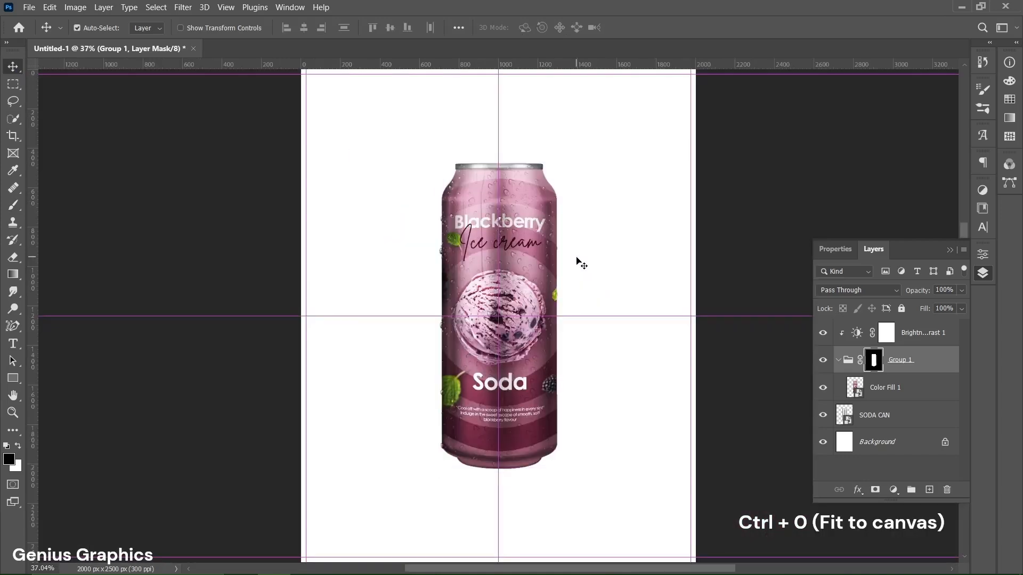
{"action": "left_click", "coordinate": [916, 341]}
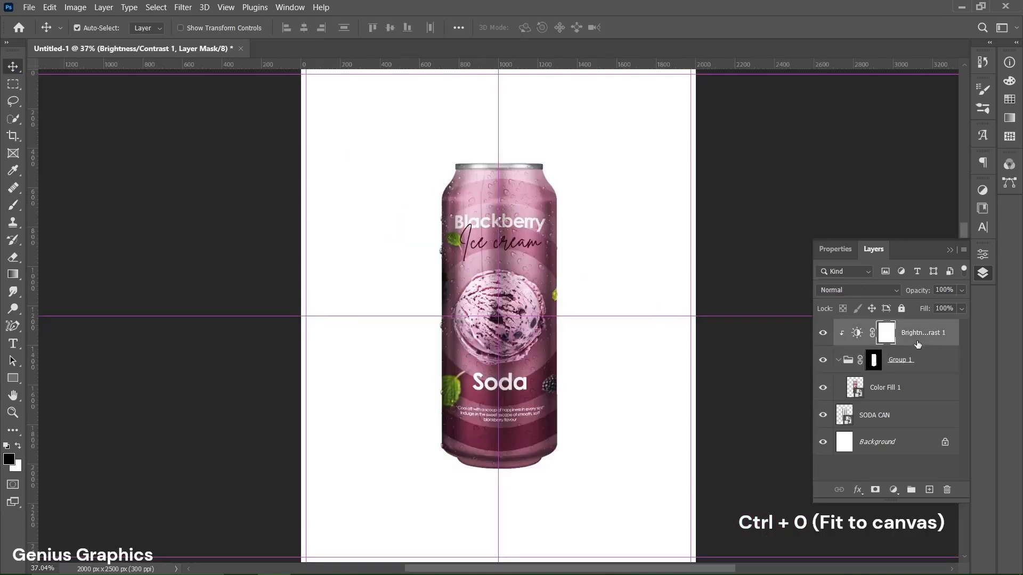
{"action": "left_click", "coordinate": [910, 421], "text": "shift"}
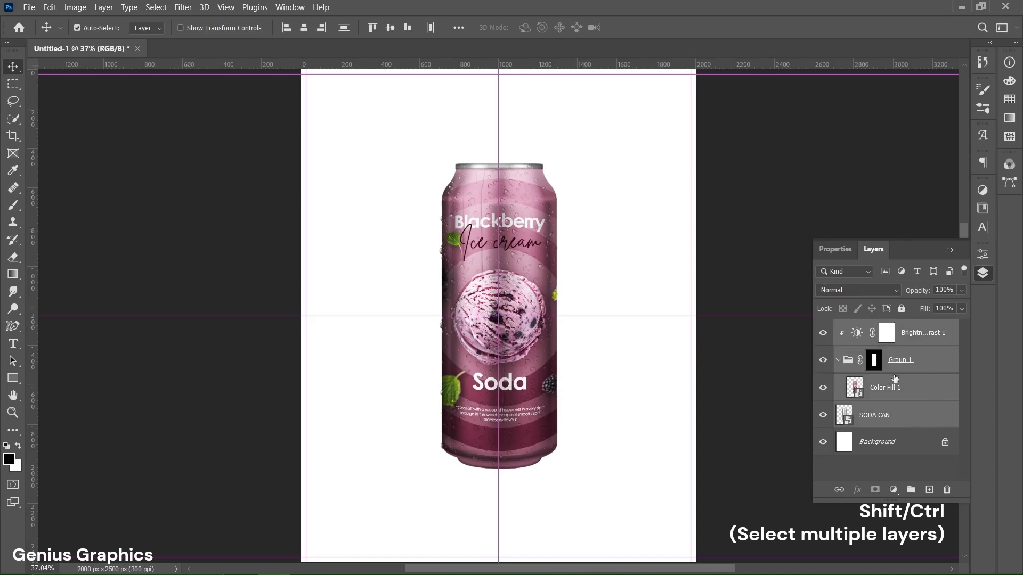
{"action": "left_click", "coordinate": [911, 490]}
{"action": "right_click", "coordinate": [913, 339]}
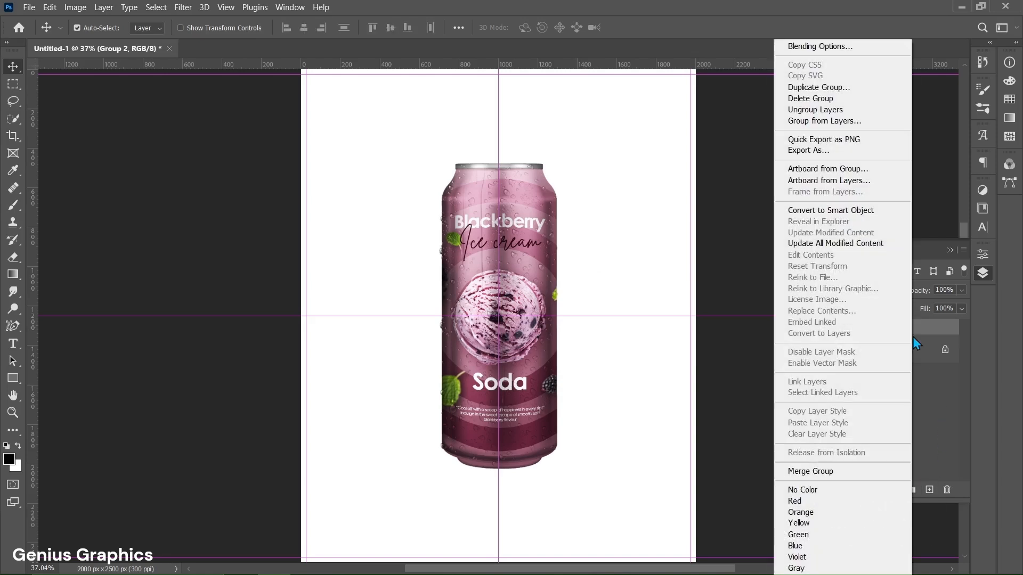
{"action": "left_click", "coordinate": [831, 213]}
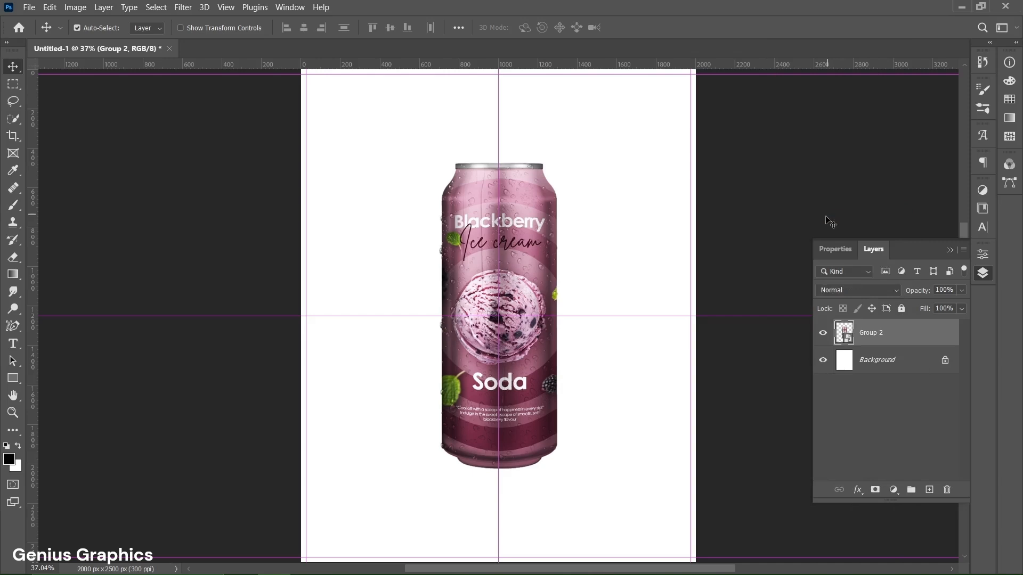
Step: Rotate the Group 2 can smart object to -10.50° with Free Transform
{"action": "key", "text": "ctrl+t"}
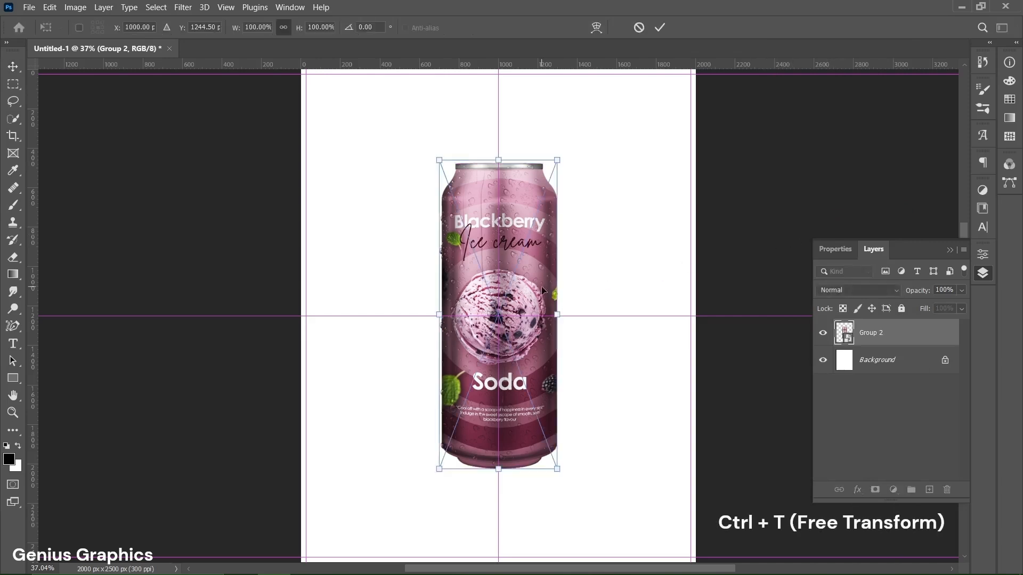
{"action": "left_click", "coordinate": [361, 27]}
{"action": "type", "text": "10"}
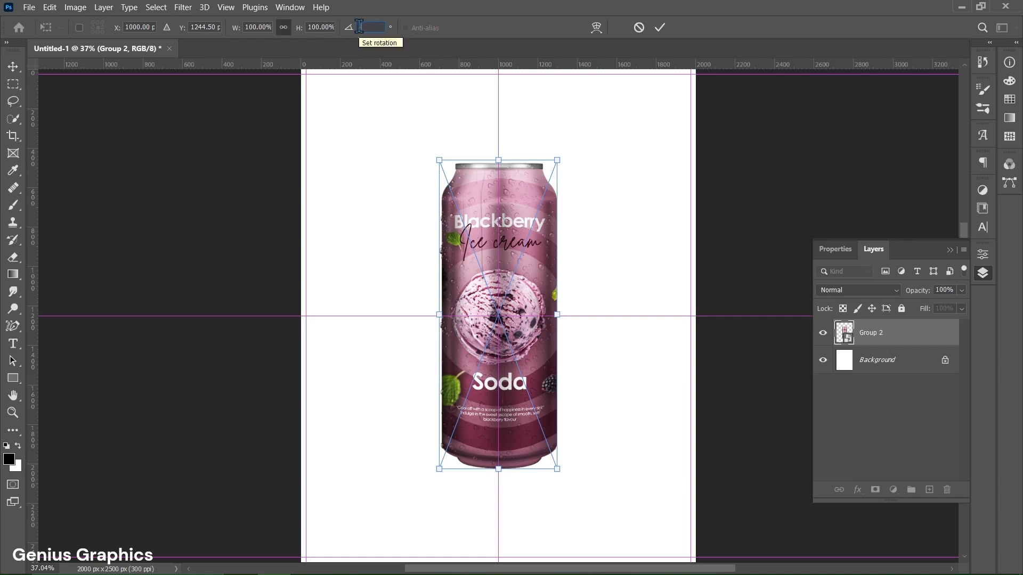
{"action": "type", "text": ".50"}
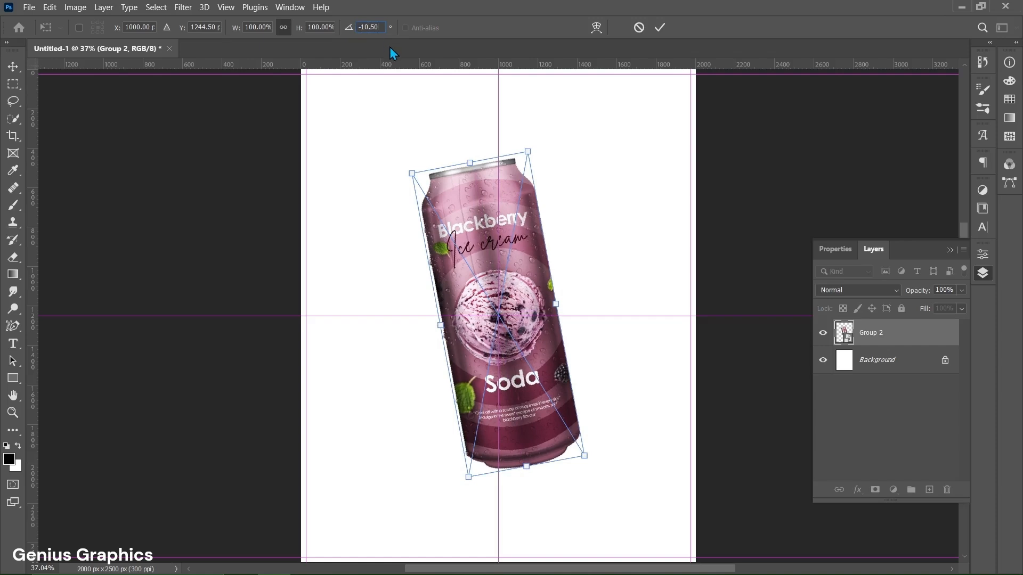
{"action": "left_click", "coordinate": [661, 27]}
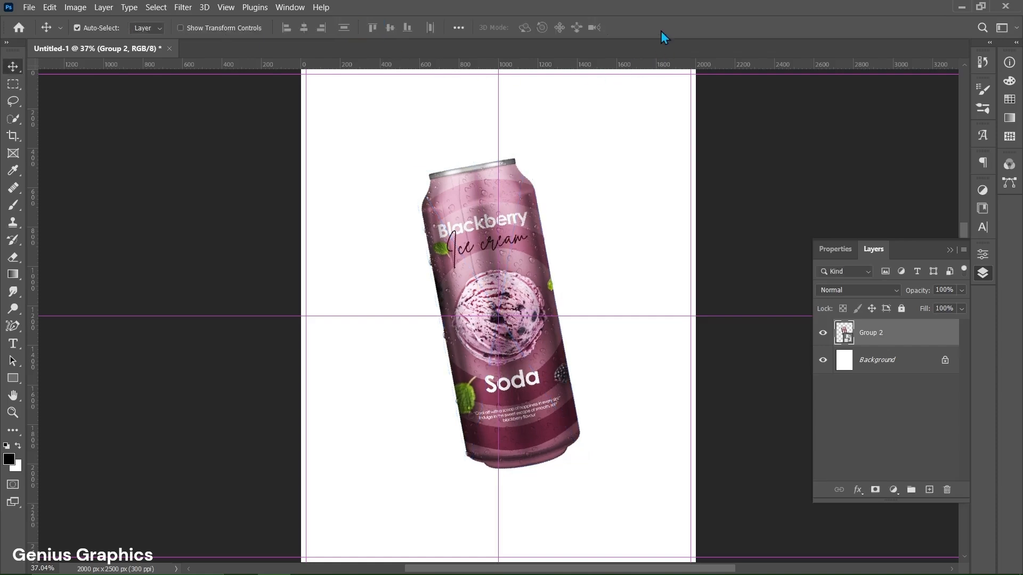
Step: Add a Gradient fill layer above Background using the Foreground to Background preset from the Basics set
{"action": "left_click", "coordinate": [847, 367]}
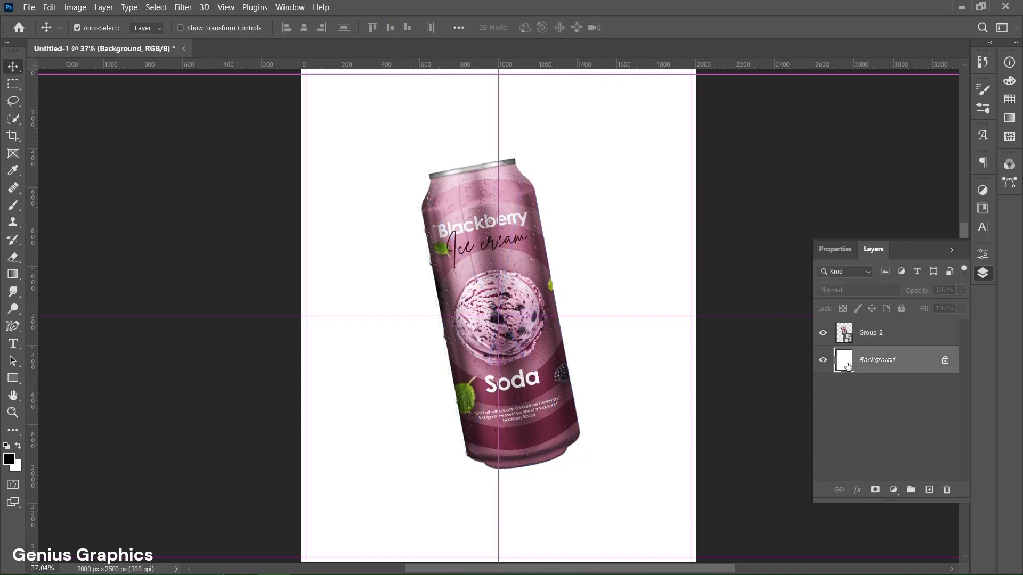
{"action": "left_click", "coordinate": [894, 488]}
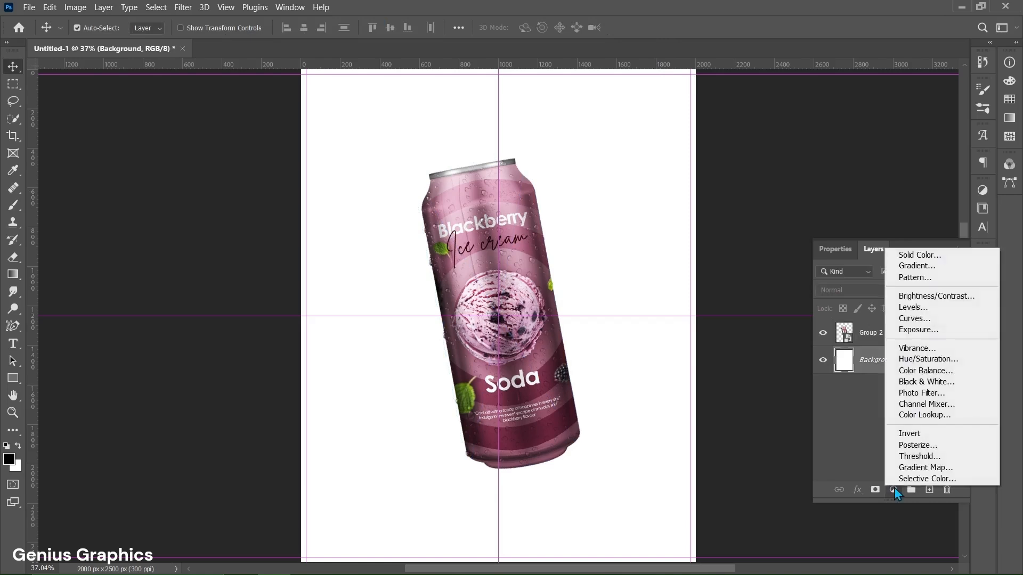
{"action": "left_click", "coordinate": [933, 266]}
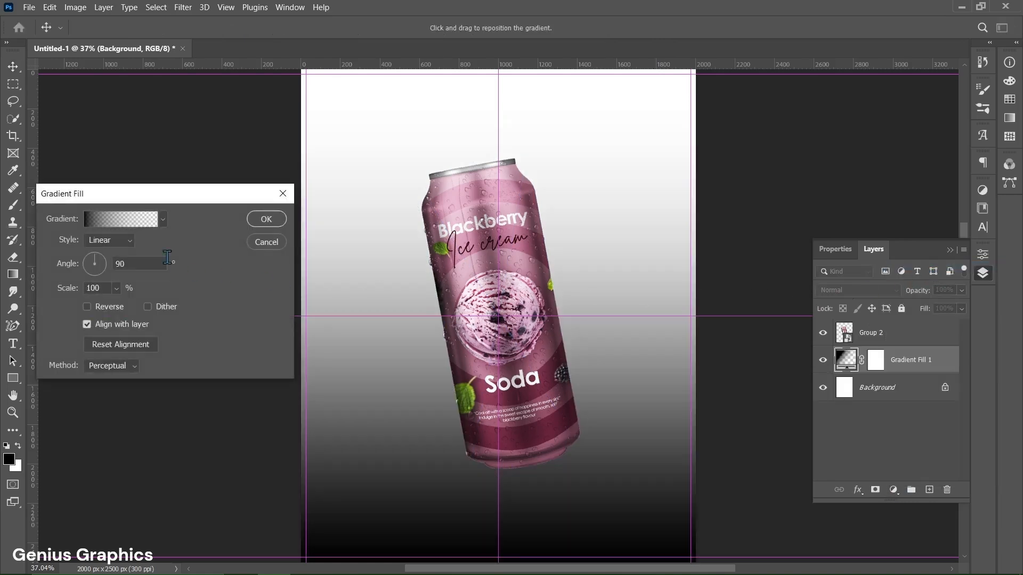
{"action": "left_click", "coordinate": [115, 226]}
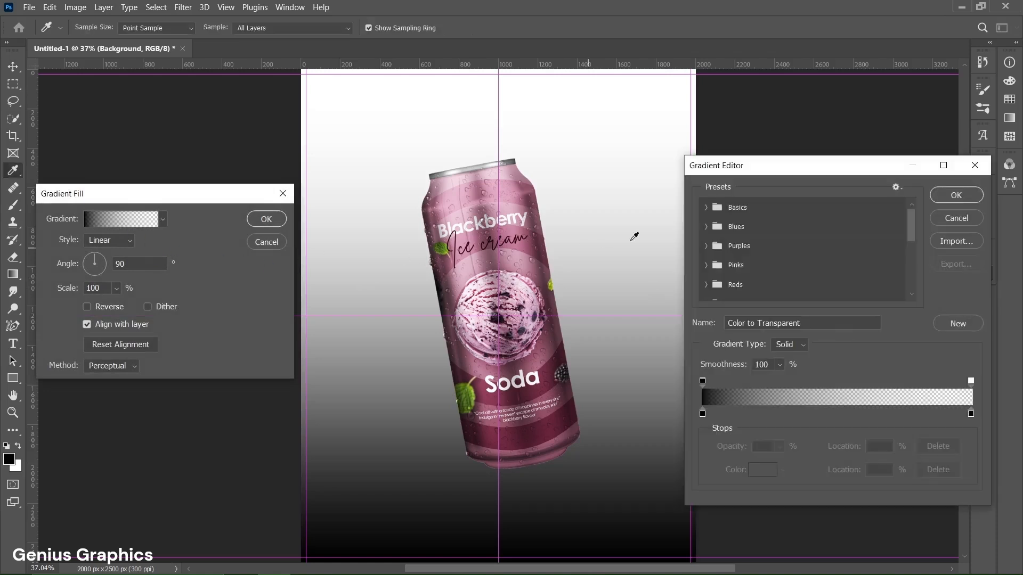
{"action": "left_click", "coordinate": [705, 208]}
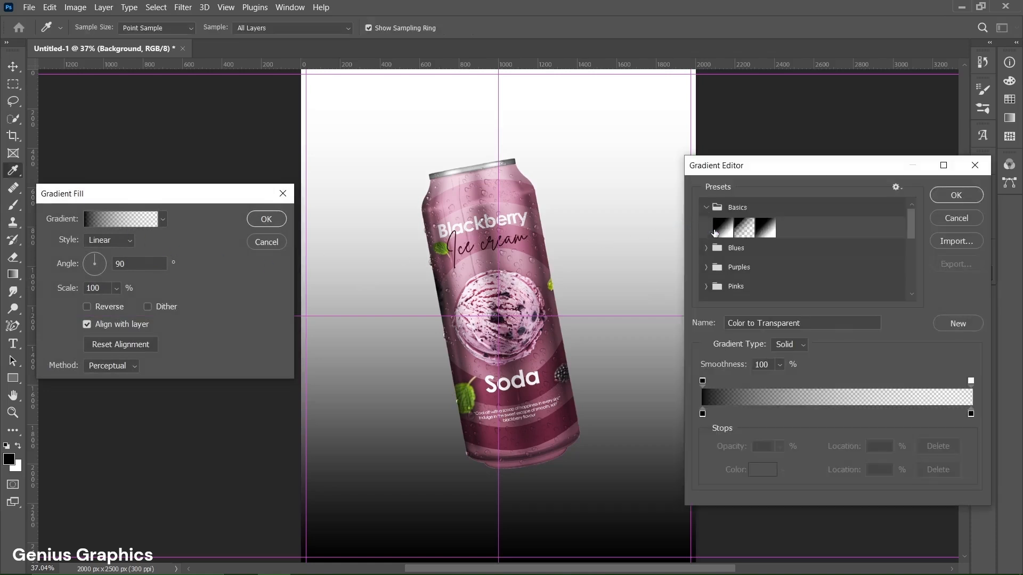
{"action": "left_click", "coordinate": [721, 235]}
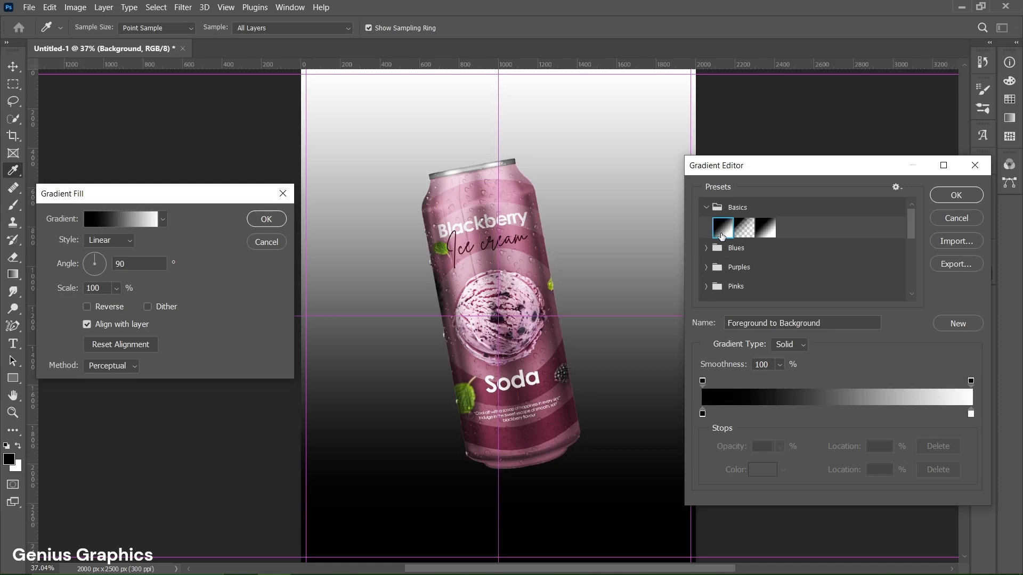
Step: Set the colour of the gradient's stop at 0% to #4b1c2c
{"action": "left_click", "coordinate": [702, 413]}
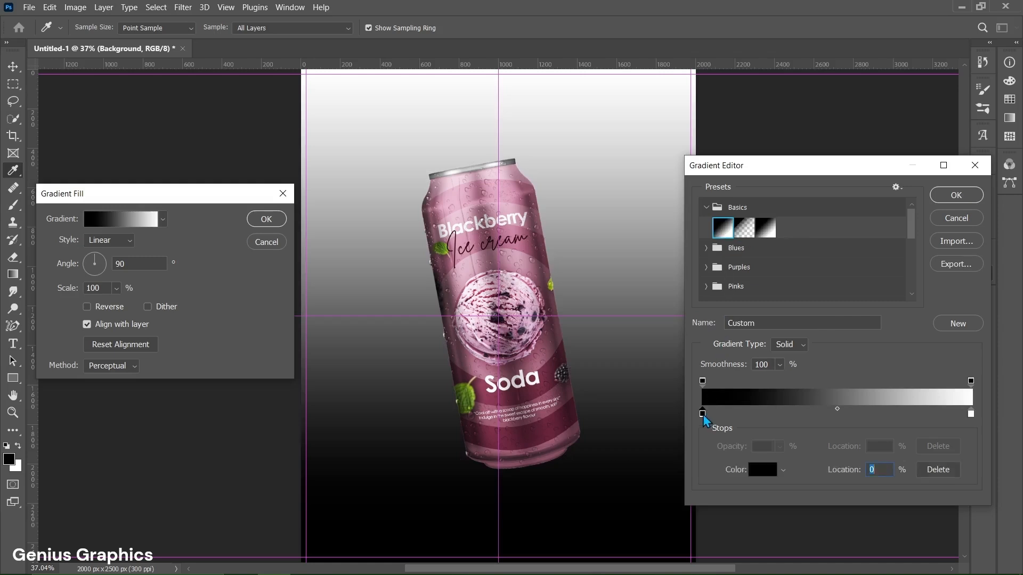
{"action": "left_click", "coordinate": [758, 471]}
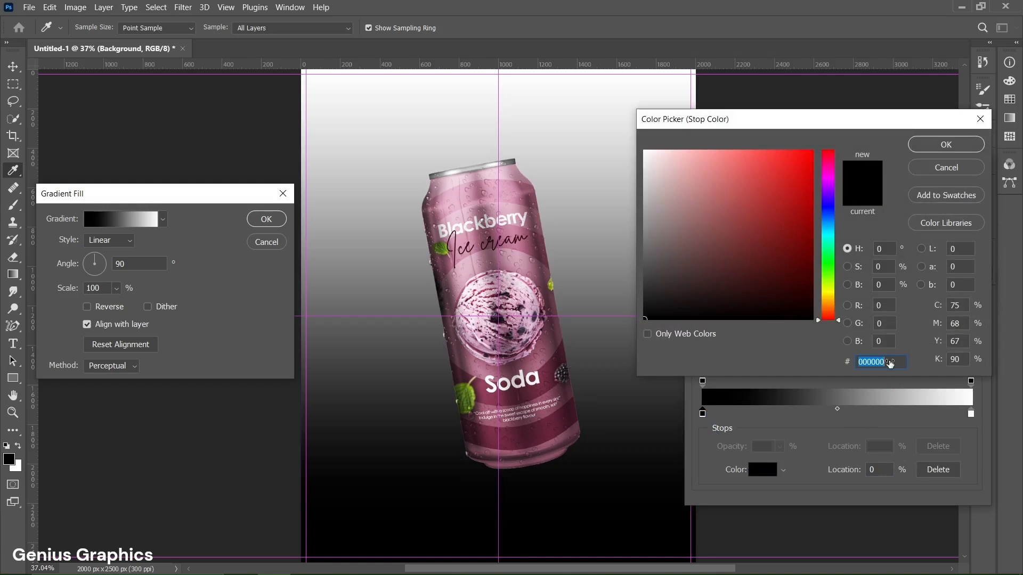
{"action": "type", "text": "4b1c2c"}
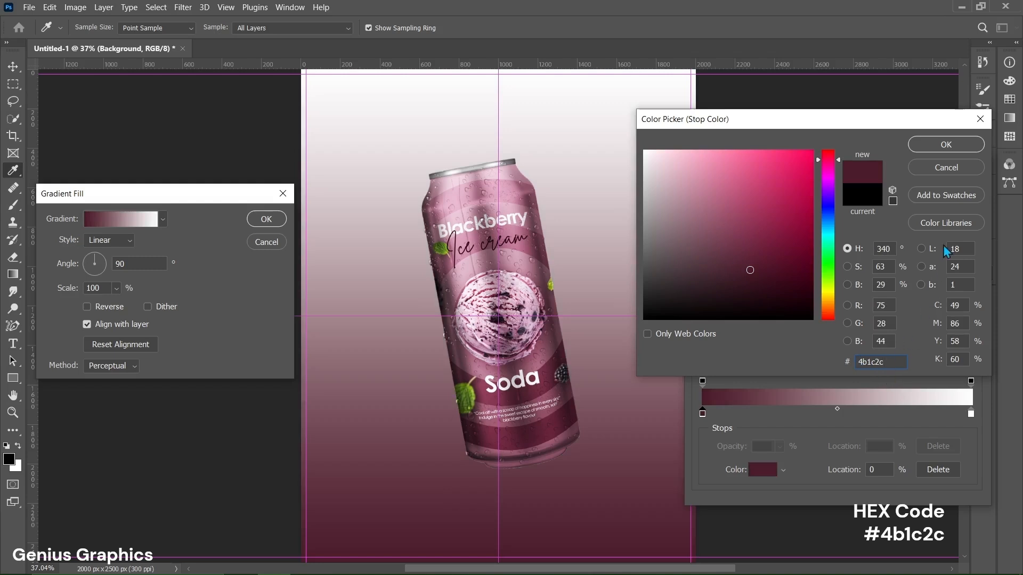
{"action": "left_click", "coordinate": [946, 151]}
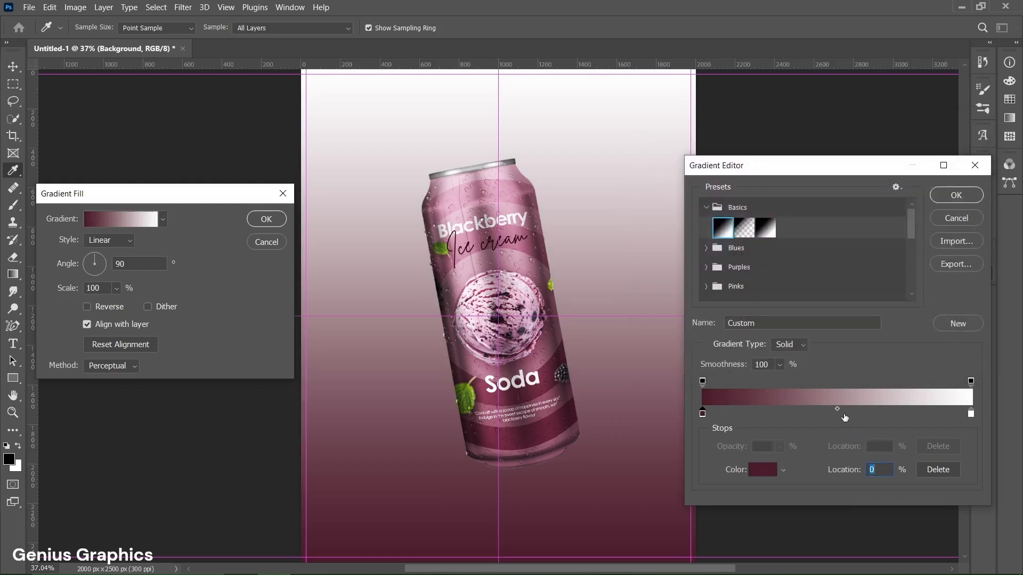
Step: Add a colour stop at 50% of the gradient and set its colour to #ad627b
{"action": "left_click", "coordinate": [837, 409]}
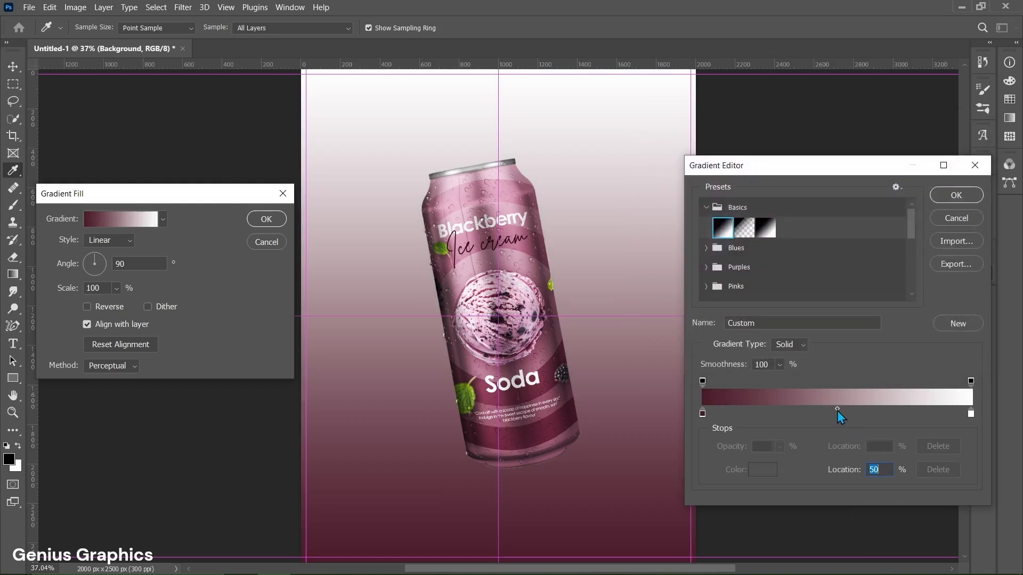
{"action": "left_click", "coordinate": [836, 414]}
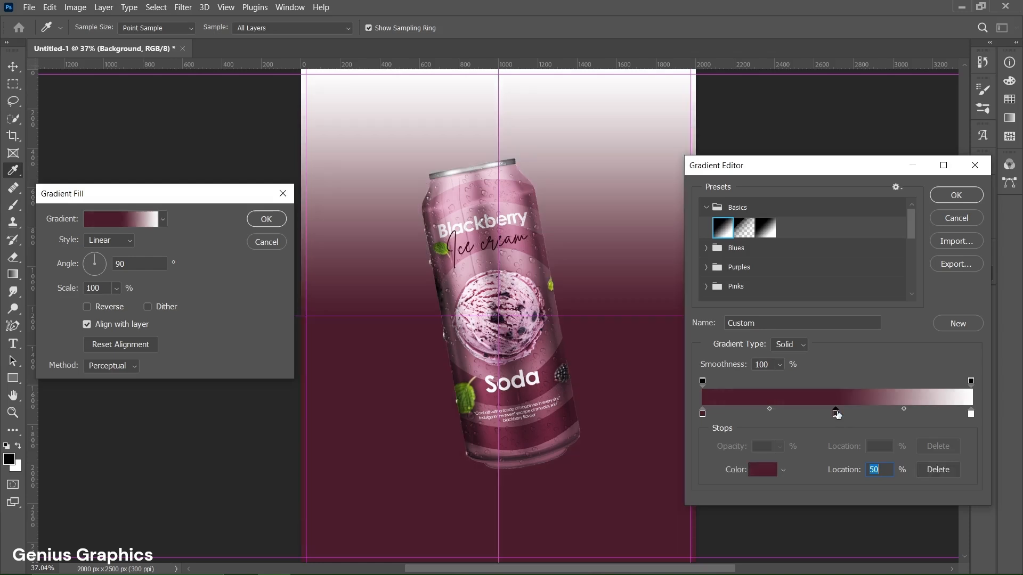
{"action": "left_click", "coordinate": [762, 470]}
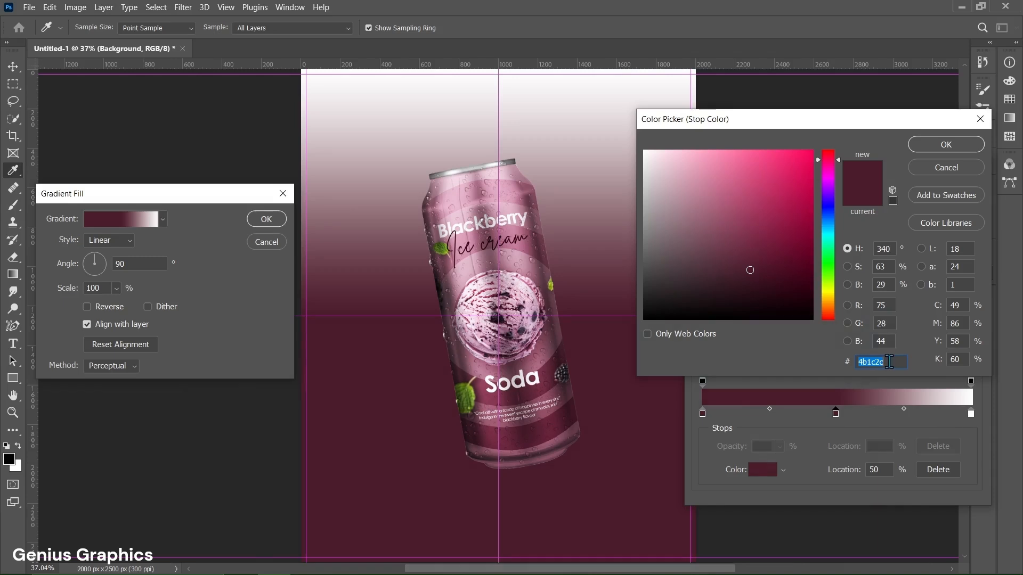
{"action": "type", "text": "ad627b"}
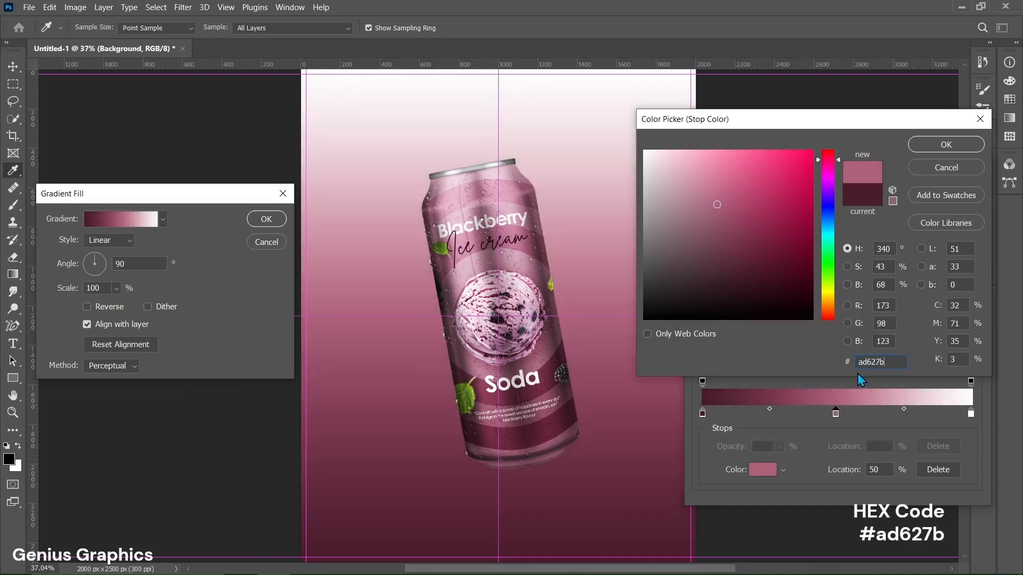
{"action": "left_click", "coordinate": [949, 148]}
Step: Set the colour of the gradient's stop at 100% to #e5c5d3 and accept the edited gradient
{"action": "left_click", "coordinate": [971, 414]}
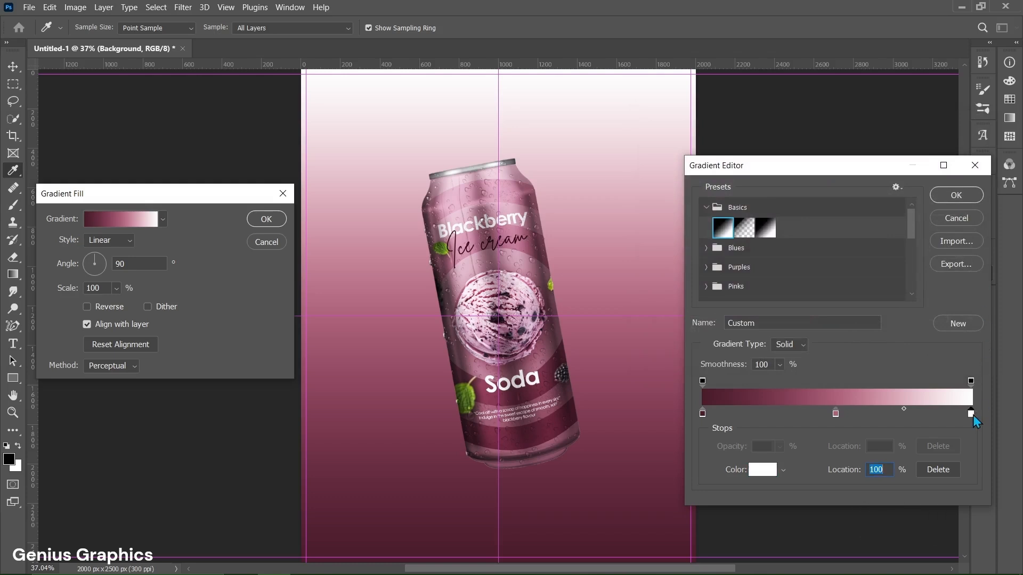
{"action": "left_click", "coordinate": [770, 477]}
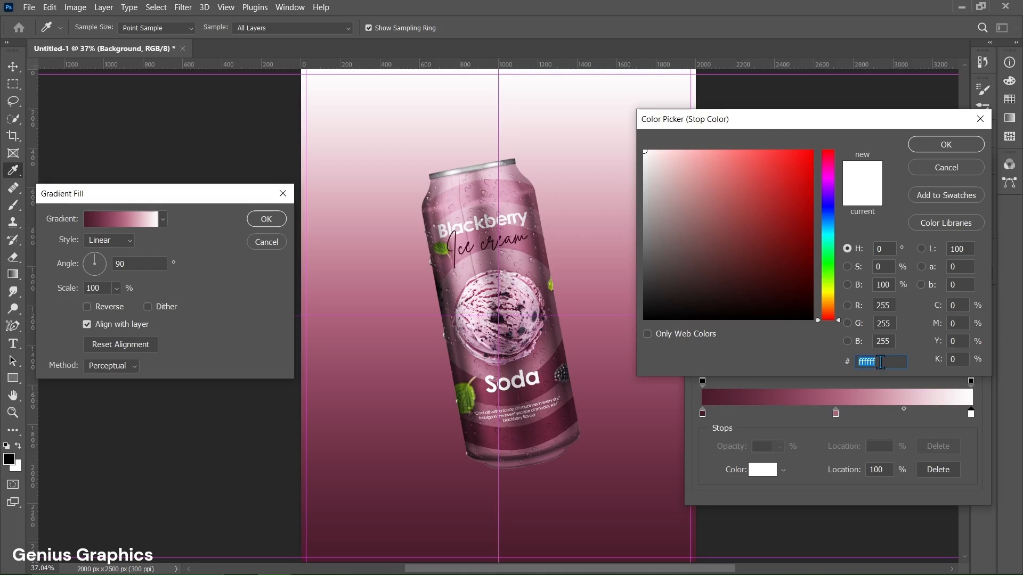
{"action": "type", "text": "e5c5d3"}
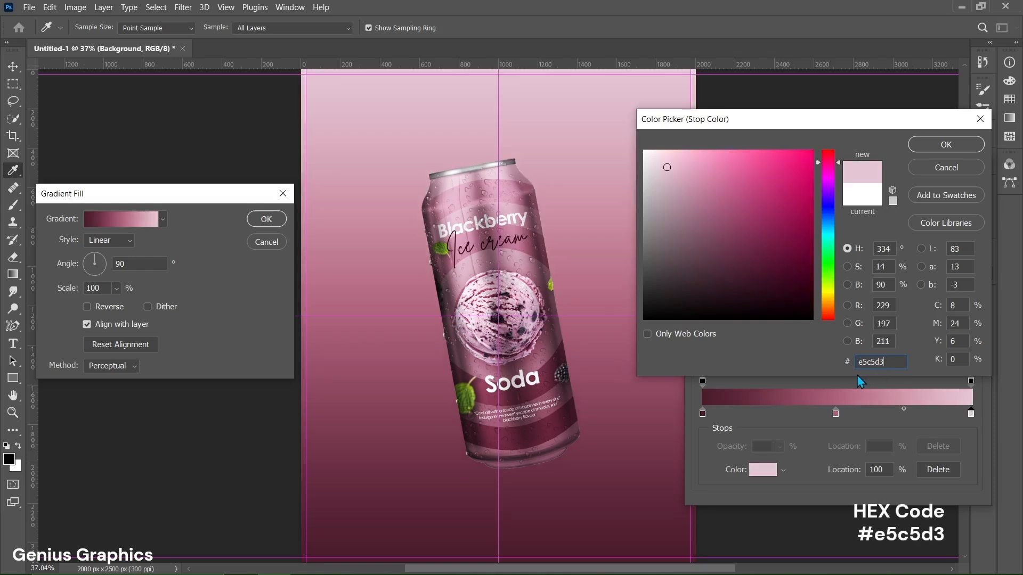
{"action": "left_click", "coordinate": [962, 145]}
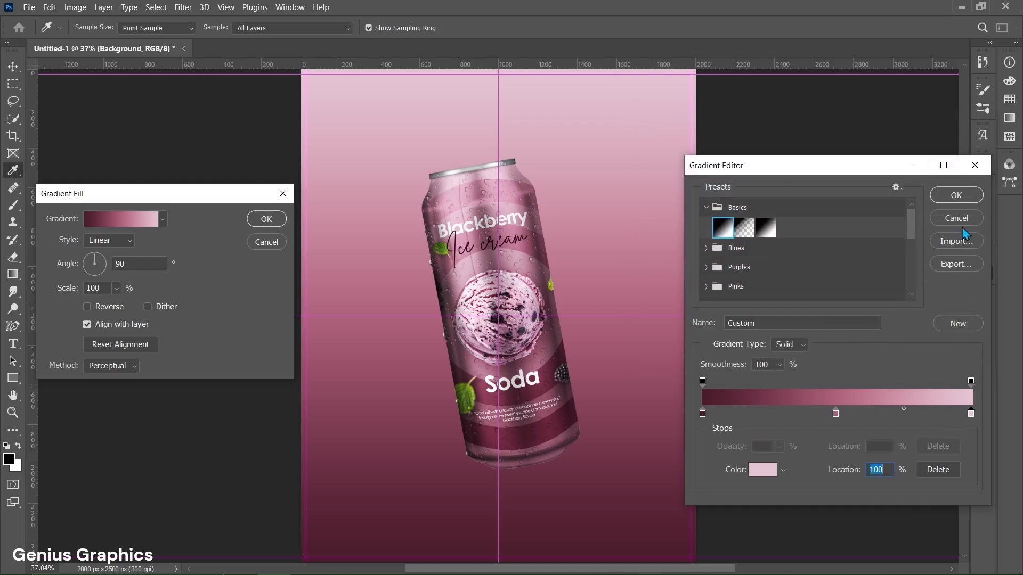
{"action": "left_click", "coordinate": [957, 196]}
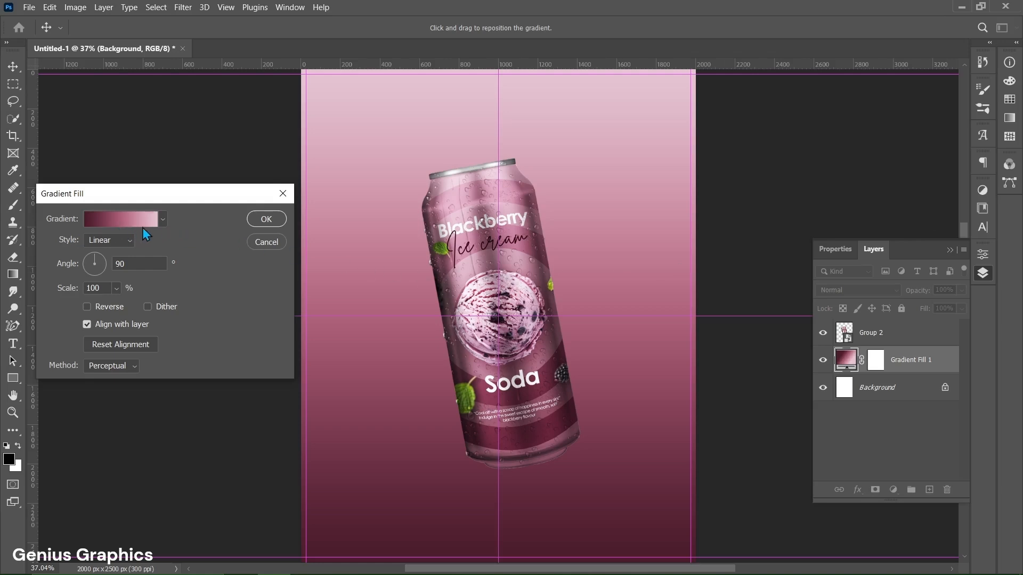
Step: Set the gradient fill's angle to 125° and apply the fill
{"action": "double_click", "coordinate": [114, 264]}
{"action": "type", "text": "125"}
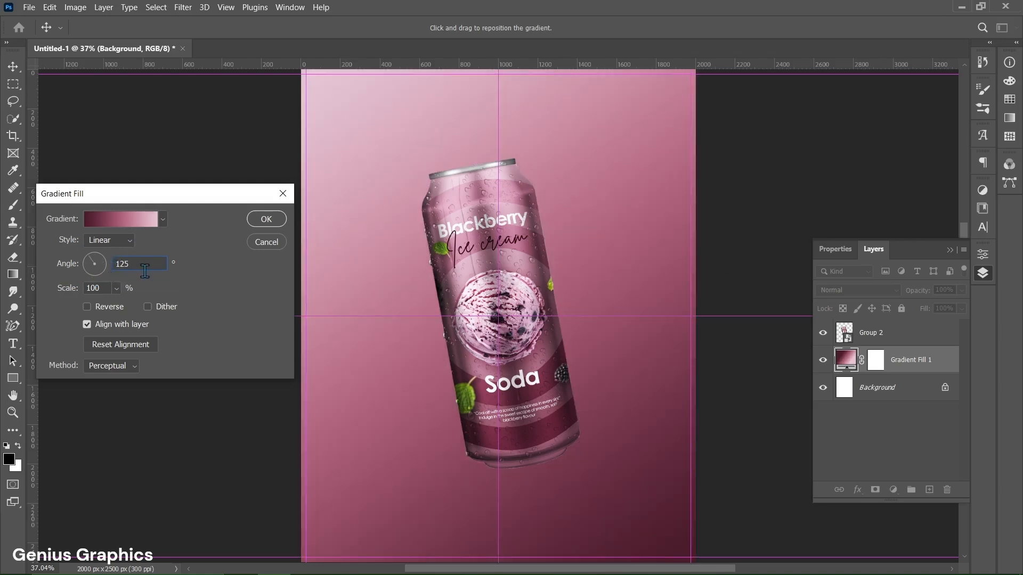
{"action": "left_click", "coordinate": [267, 221]}
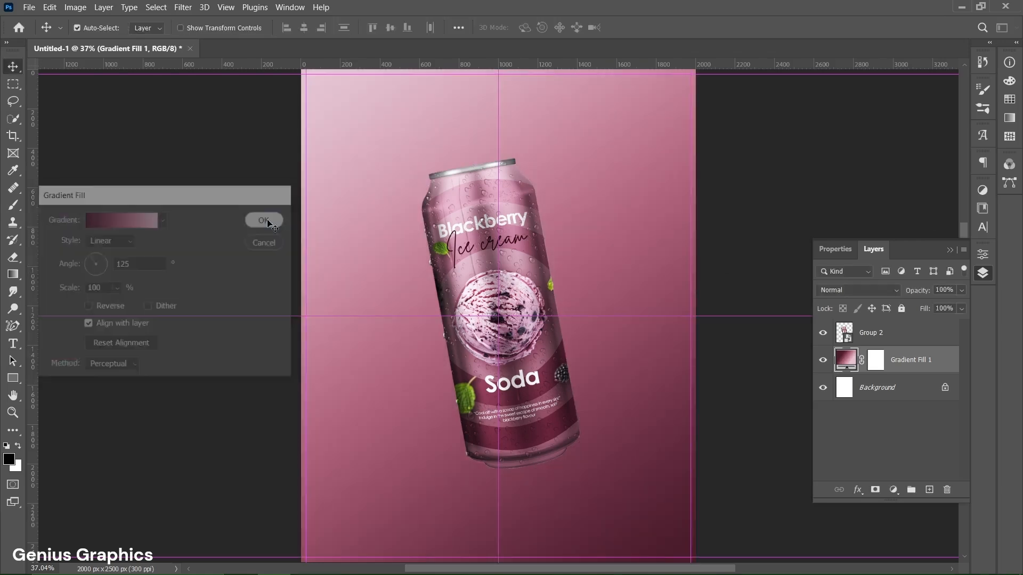
Step: Hide the Group 2 can and add the text FRESH above the gradient fill in white Gobold High Regular at 215 pt
{"action": "left_click", "coordinate": [824, 335]}
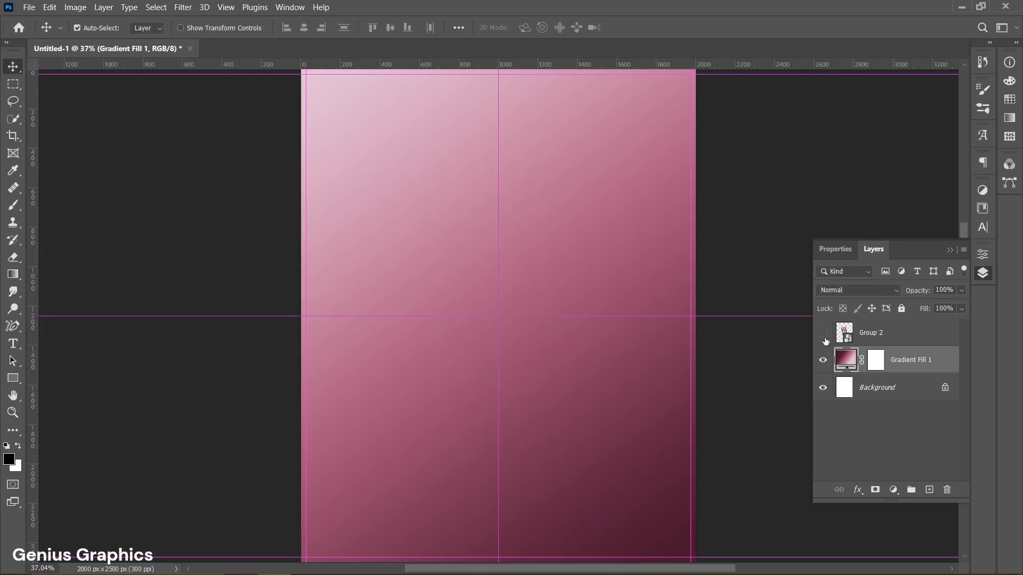
{"action": "left_click", "coordinate": [16, 345]}
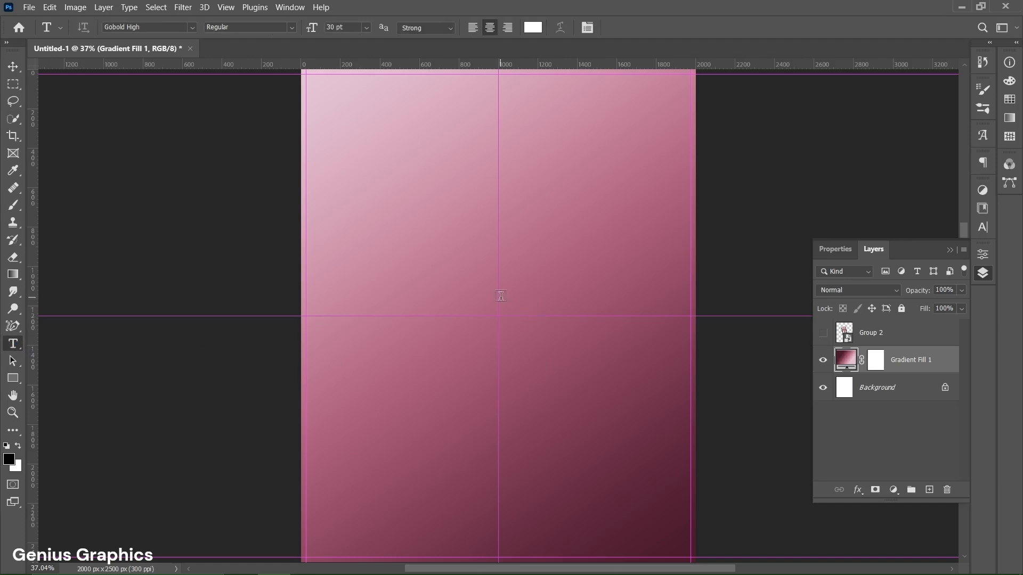
{"action": "left_click", "coordinate": [501, 295]}
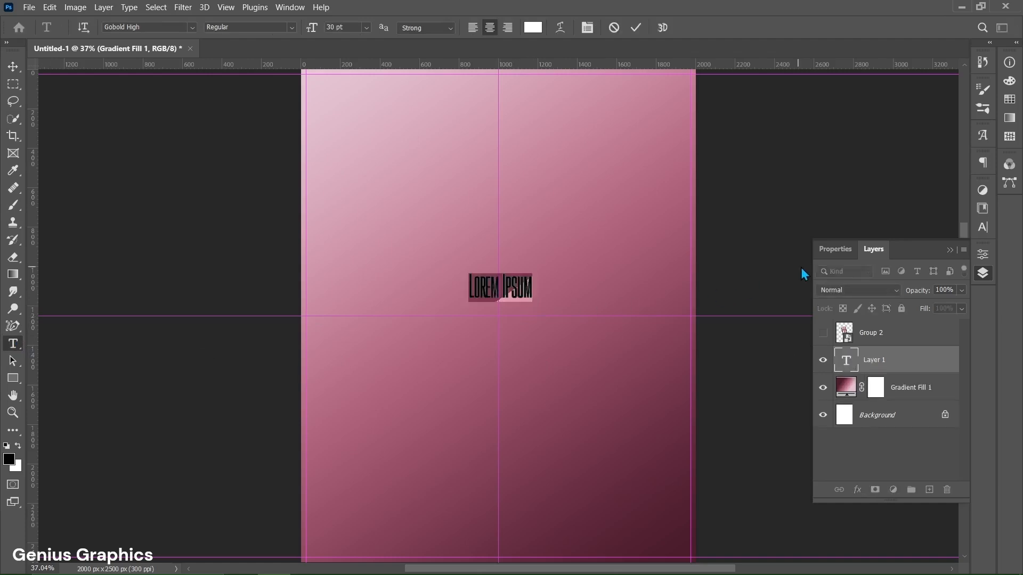
{"action": "left_click", "coordinate": [824, 254]}
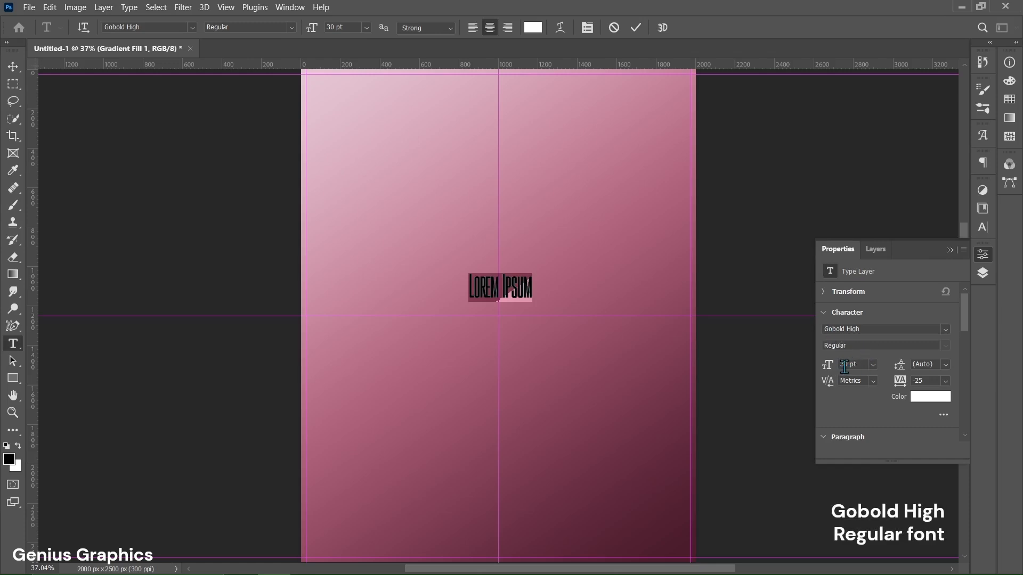
{"action": "left_click_drag", "start_coordinate": [847, 365], "coordinate": [840, 372]}
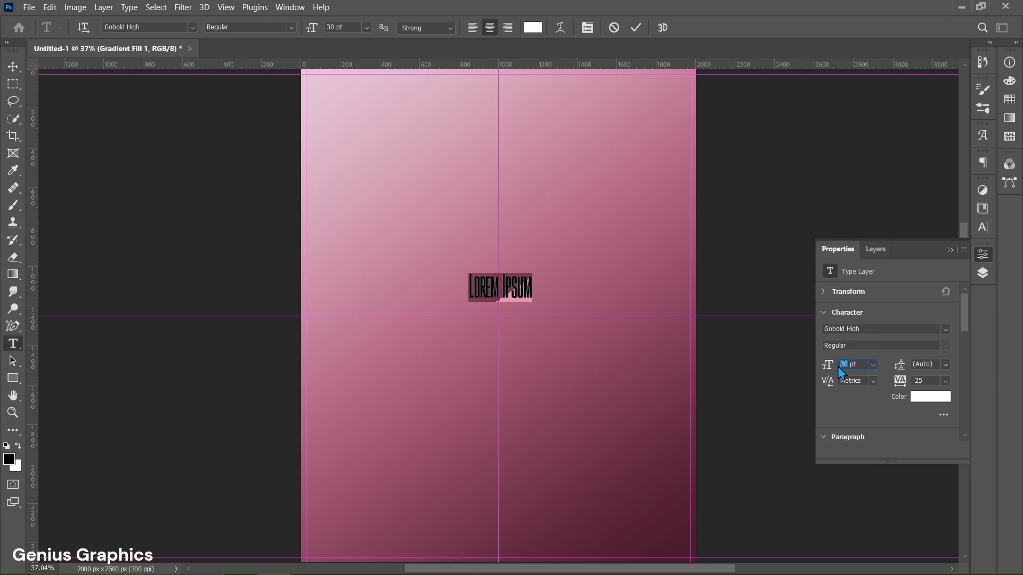
{"action": "type", "text": "215"}
{"action": "key", "text": "Return"}
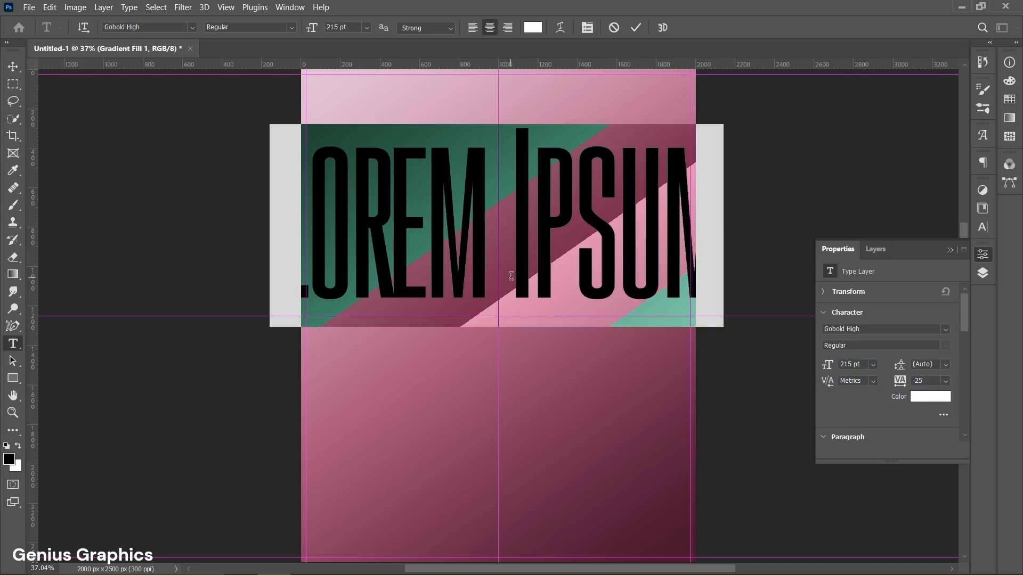
{"action": "type", "text": "FRESH"}
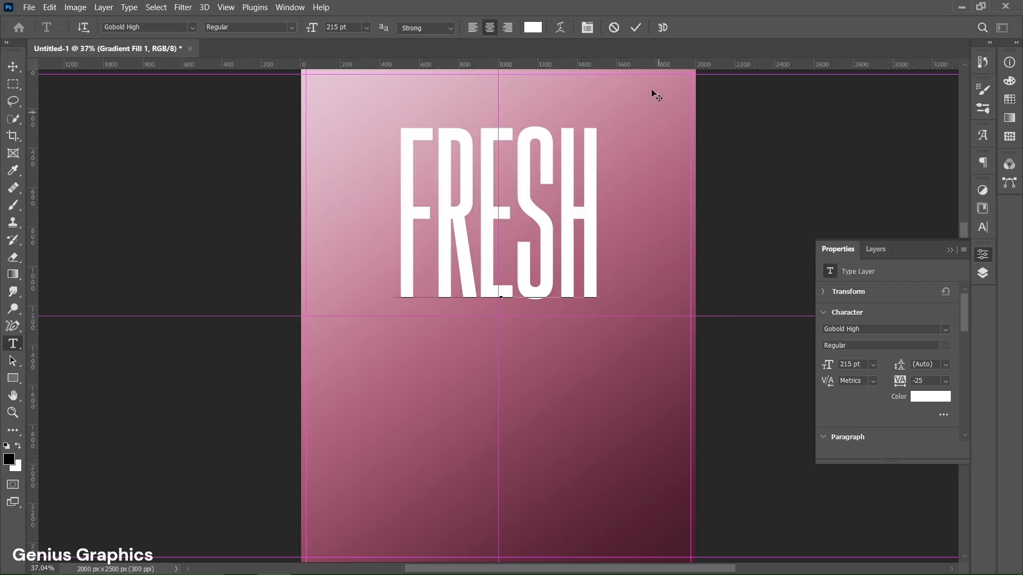
{"action": "left_click", "coordinate": [636, 28]}
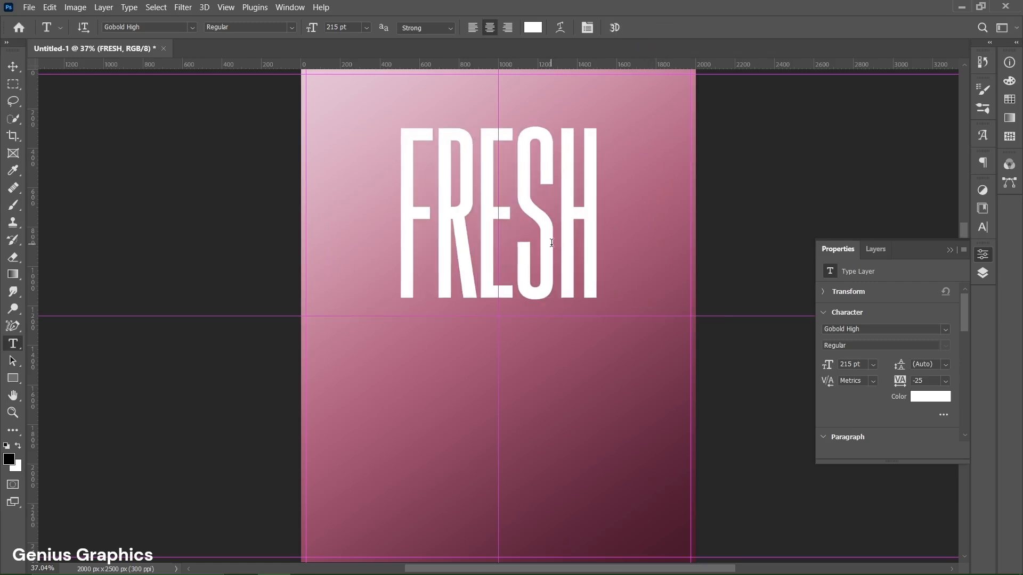
Step: Centre the FRESH text on the vertical guide in the upper half, at about X 1000 px, Y 829 px
{"action": "left_click", "coordinate": [14, 67]}
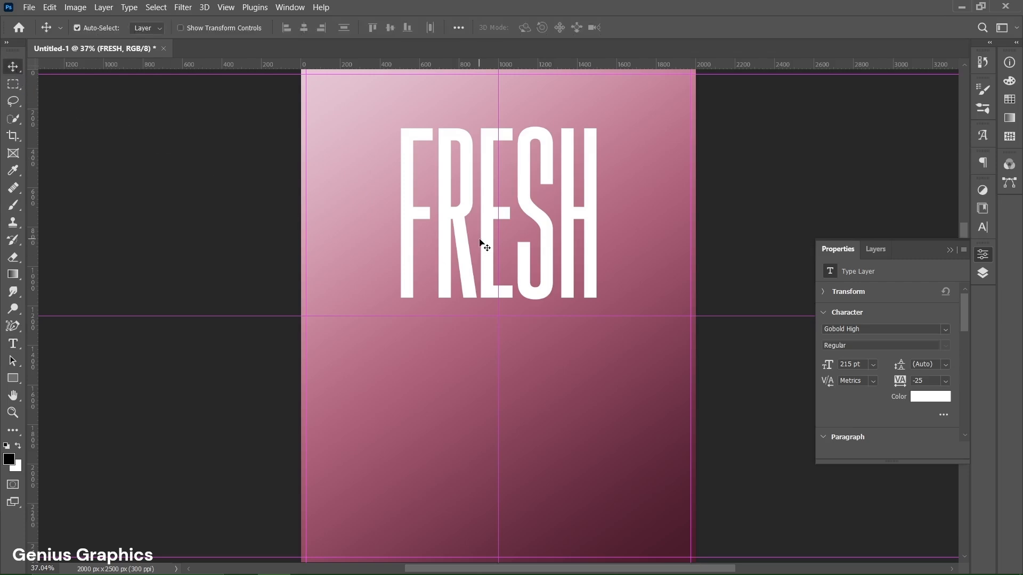
{"action": "left_click_drag", "start_coordinate": [486, 237], "coordinate": [480, 273]}
{"action": "key", "text": "ctrl+t"}
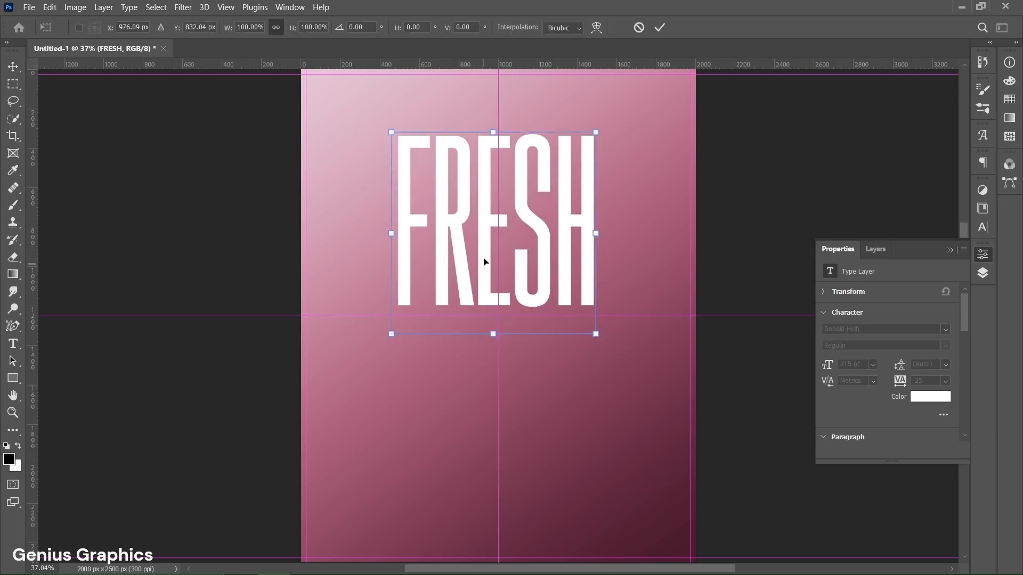
{"action": "left_click_drag", "start_coordinate": [485, 252], "coordinate": [485, 253]}
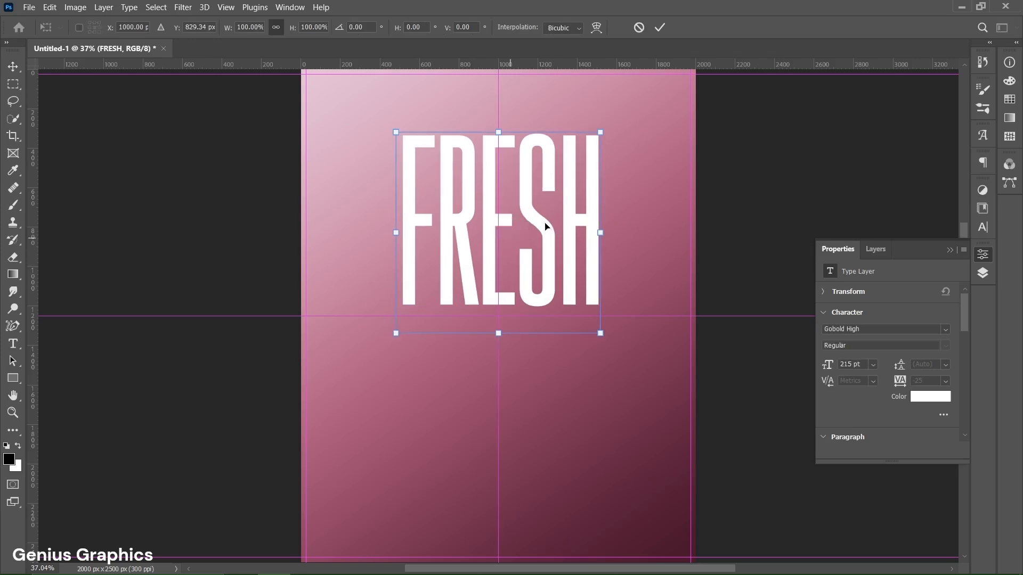
{"action": "left_click", "coordinate": [659, 31]}
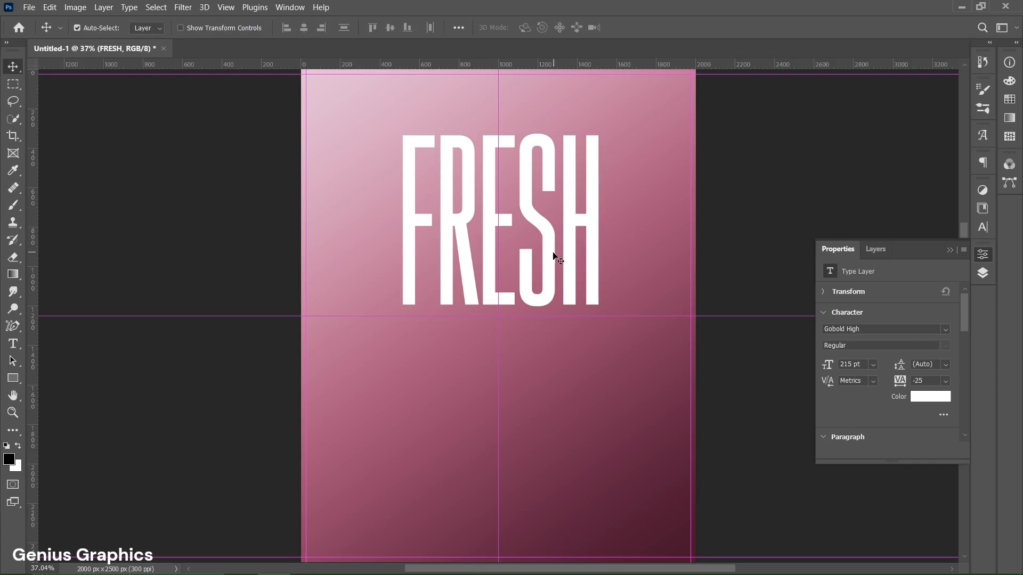
Step: Duplicate the FRESH text directly below the original and change the copy's wording to DRINKS
{"action": "left_click_drag", "start_coordinate": [549, 255], "coordinate": [550, 437]}
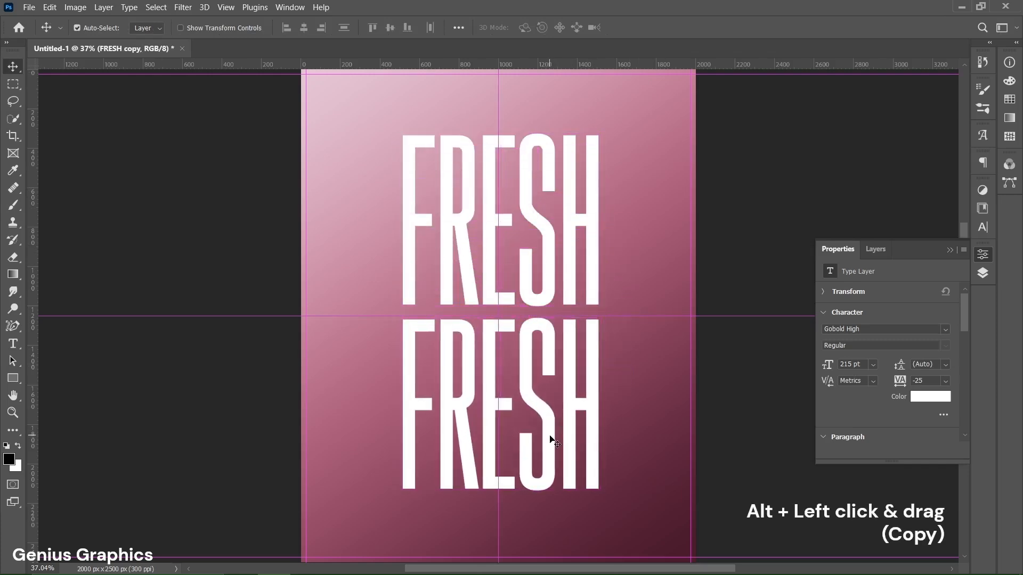
{"action": "double_click", "coordinate": [550, 436]}
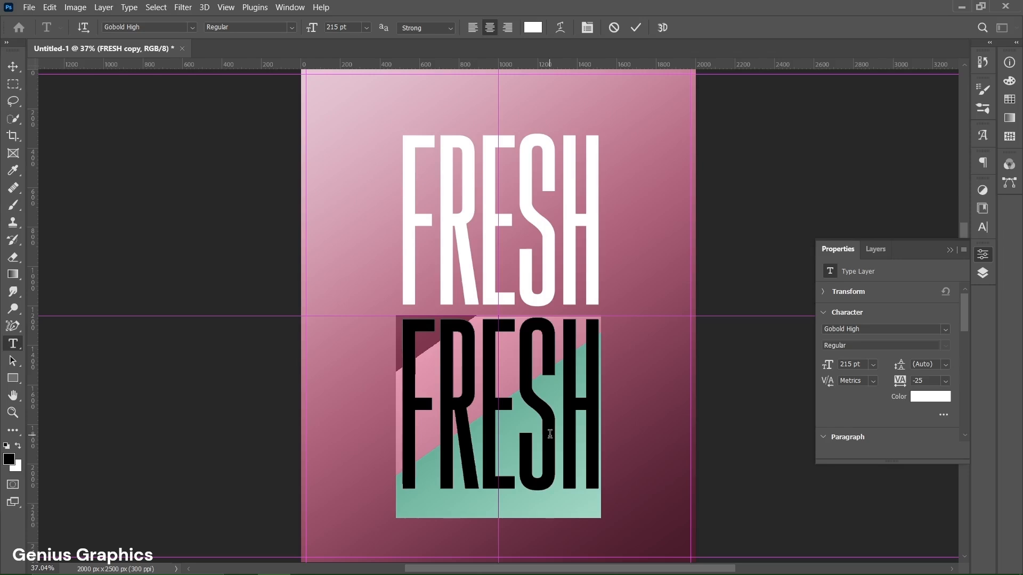
{"action": "type", "text": "DRINK"}
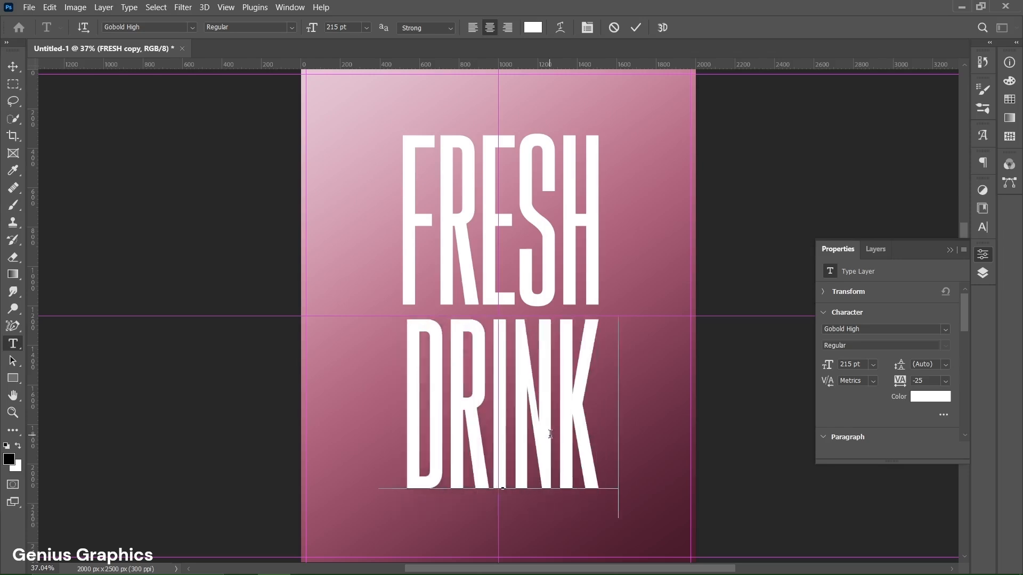
{"action": "type", "text": "S"}
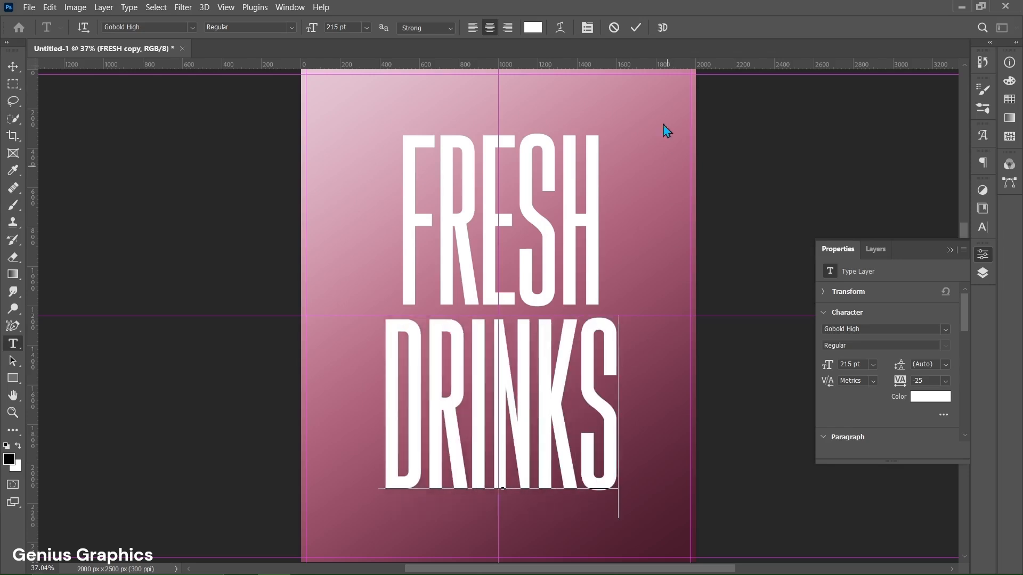
{"action": "left_click", "coordinate": [635, 27]}
Step: Move the DRINKS text slightly down, centred on the vertical guide at about X 998 px, Y 1804 px
{"action": "key", "text": "v"}
{"action": "left_click_drag", "start_coordinate": [506, 365], "coordinate": [506, 371]}
{"action": "key", "text": "ctrl+t"}
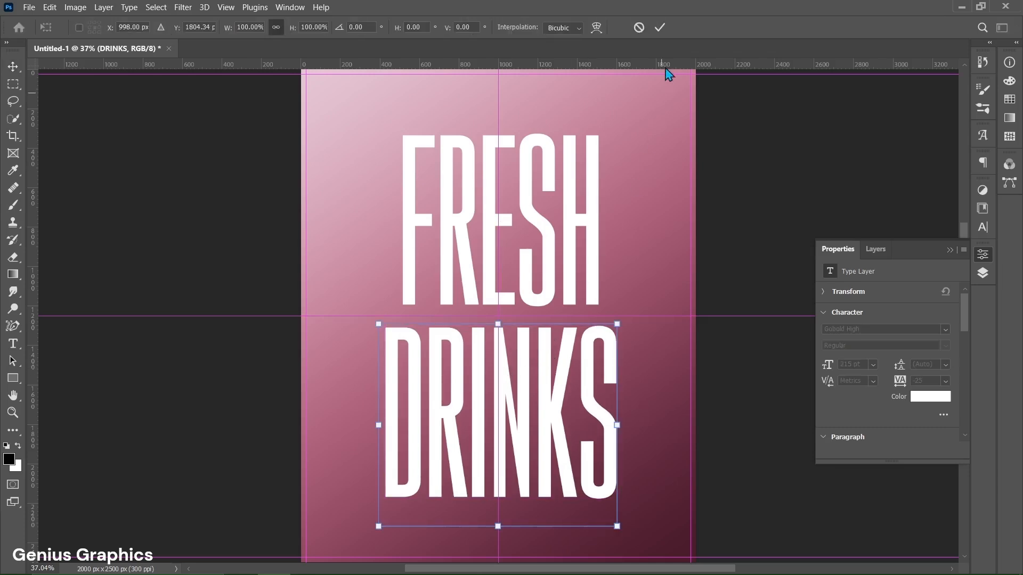
{"action": "left_click", "coordinate": [660, 25]}
Step: Nudge the FRESH text up to about Y 824 px with Free Transform
{"action": "left_click", "coordinate": [522, 193]}
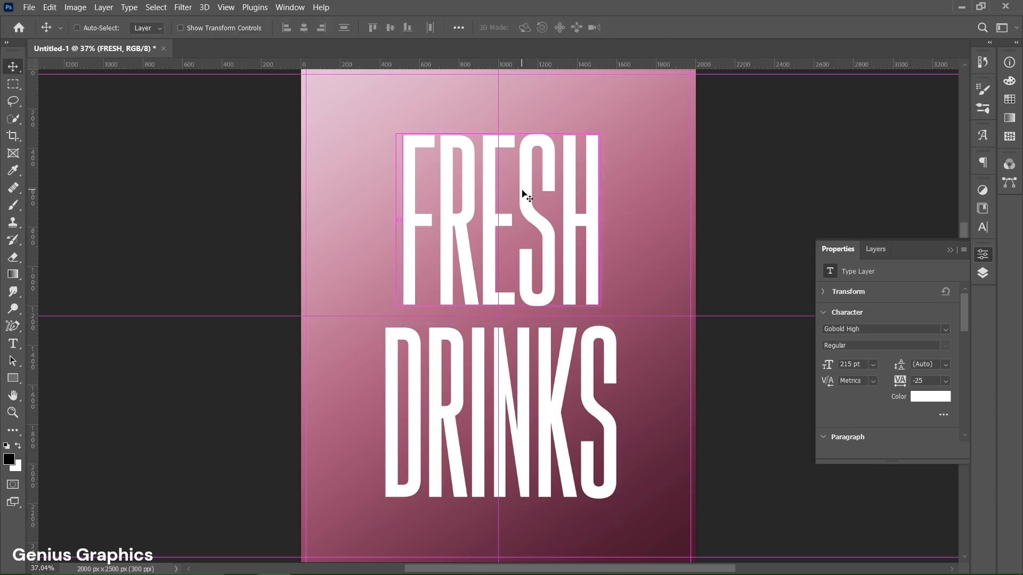
{"action": "key", "text": "ctrl+t"}
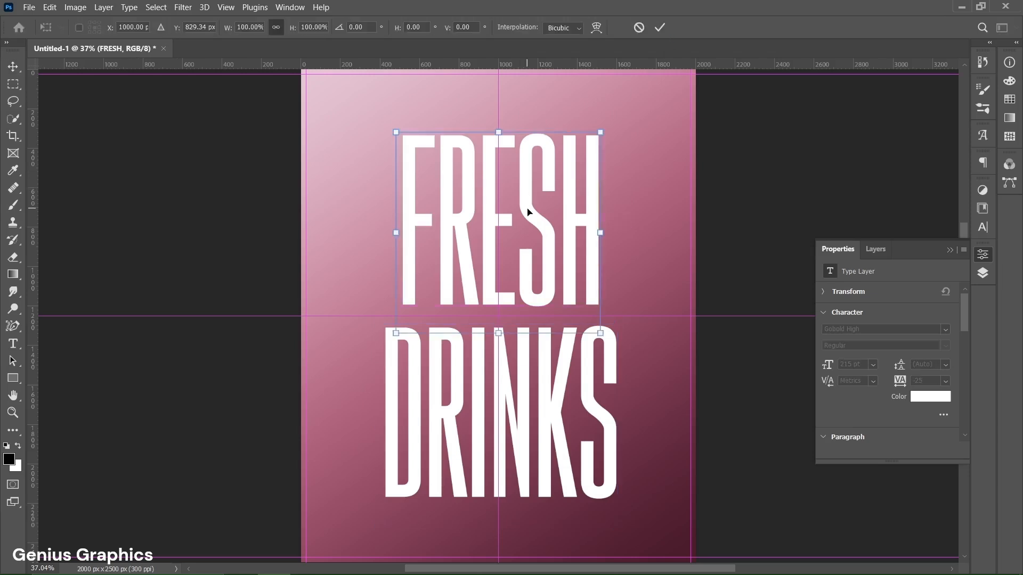
{"action": "key", "text": "Up"}
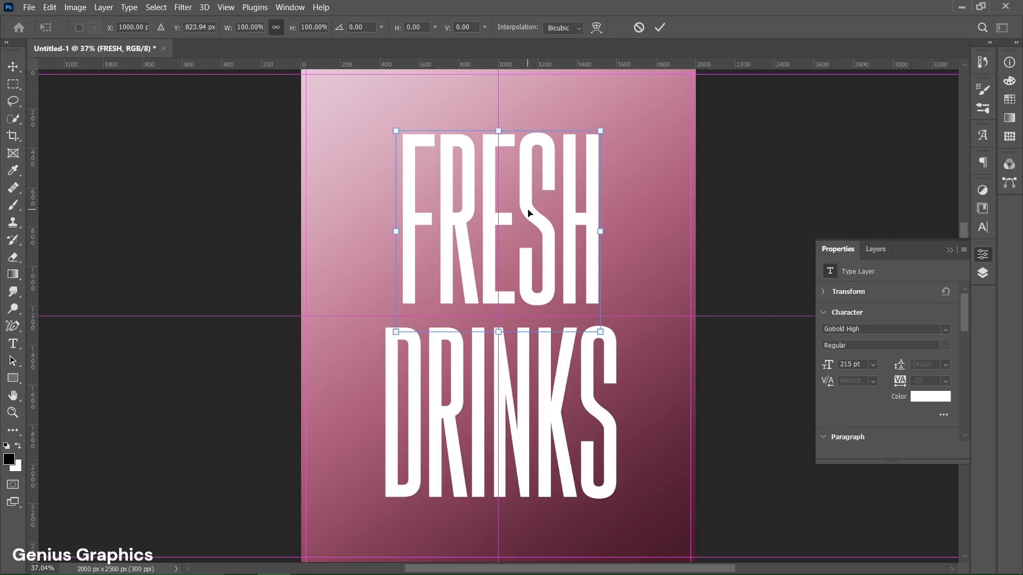
{"action": "left_click", "coordinate": [660, 28]}
Step: Group the FRESH and DRINKS text layers and show the Group 2 can again
{"action": "left_click", "coordinate": [868, 249]}
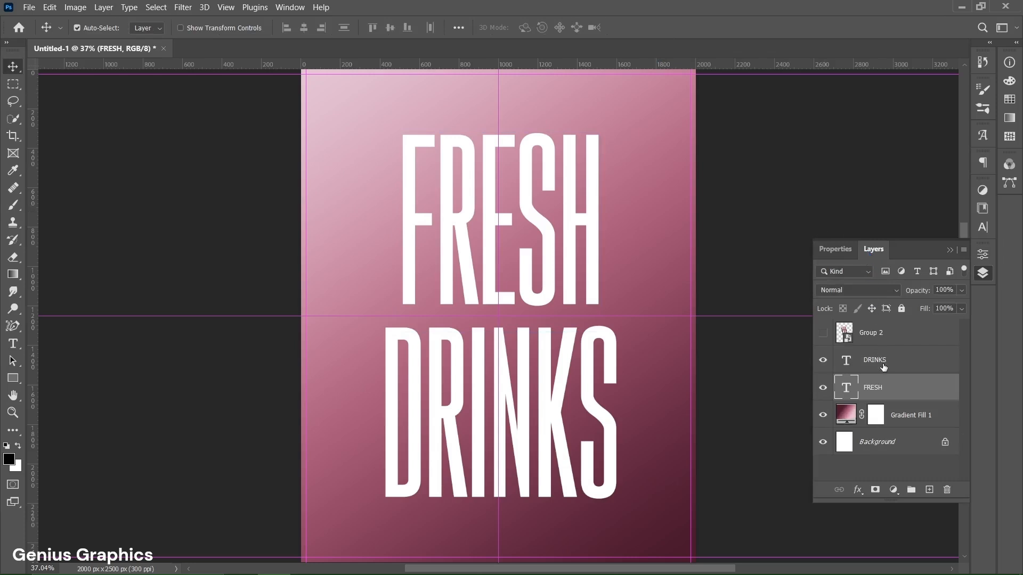
{"action": "left_click", "coordinate": [883, 367], "text": "shift"}
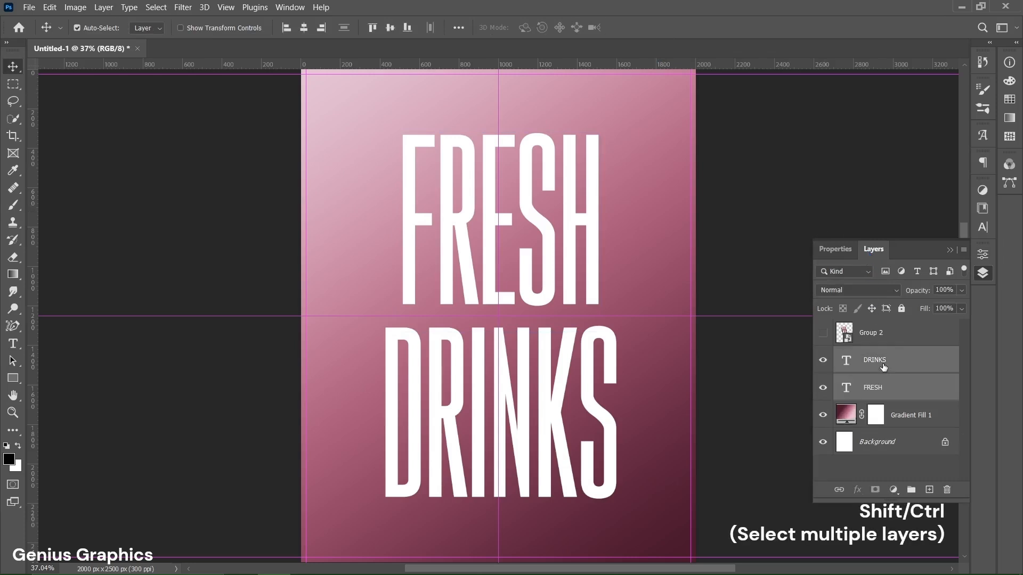
{"action": "left_click", "coordinate": [911, 489]}
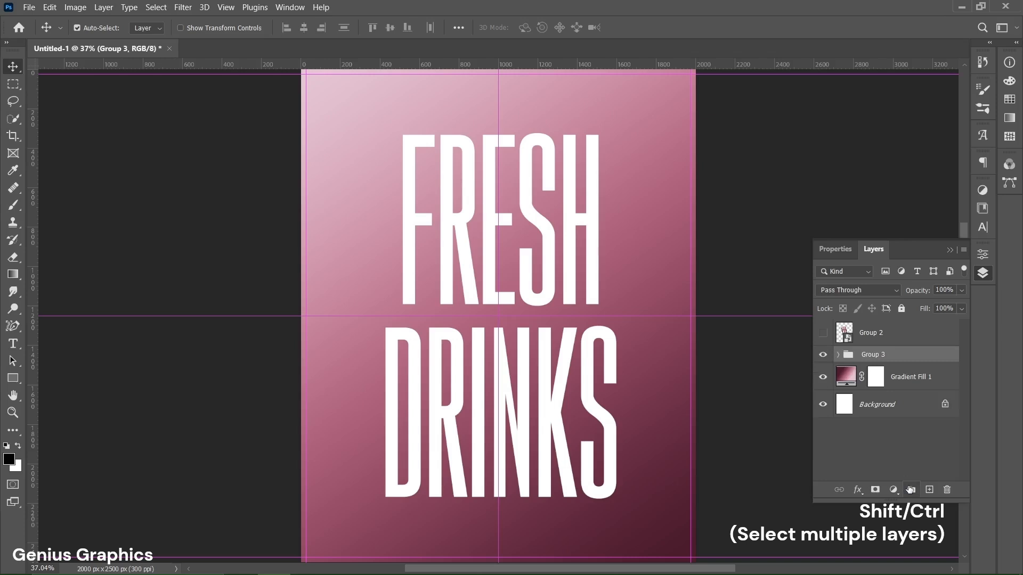
{"action": "left_click", "coordinate": [823, 334]}
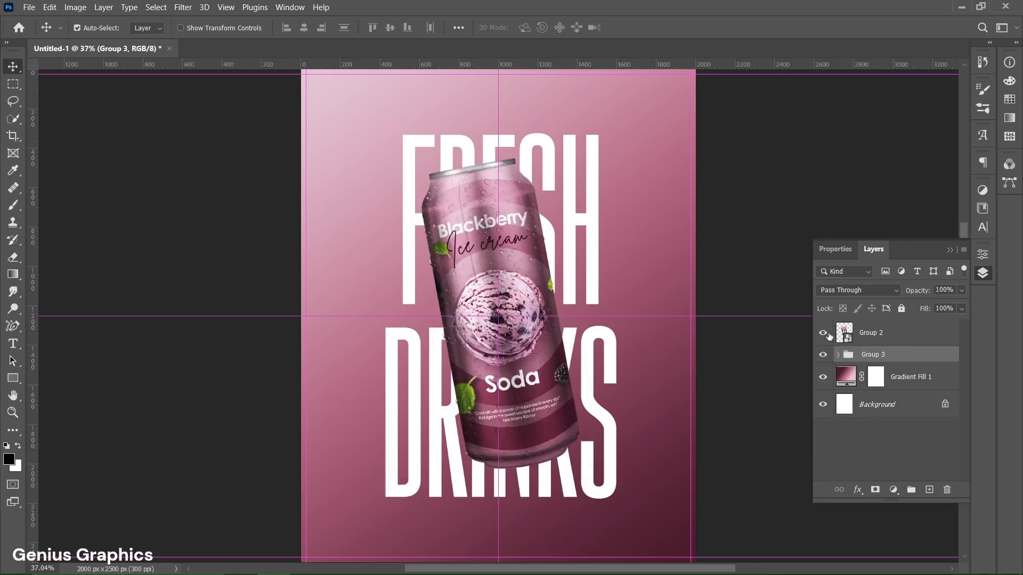
Step: Expand the new text group and rename it BACKGROUND TEXT
{"action": "left_click", "coordinate": [838, 355]}
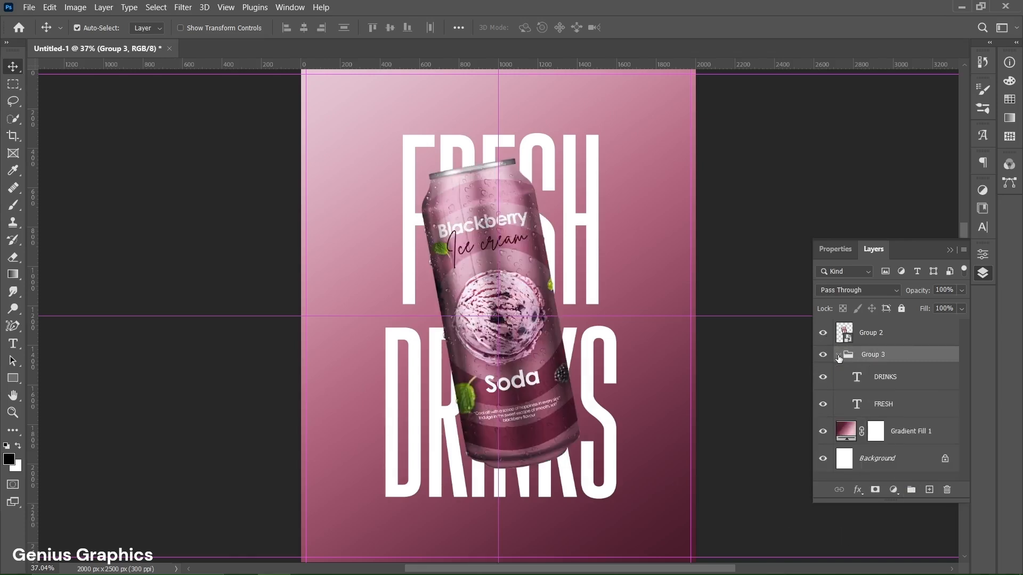
{"action": "double_click", "coordinate": [872, 354]}
{"action": "type", "text": "BACKGROUND TEXT"}
{"action": "key", "text": "Return"}
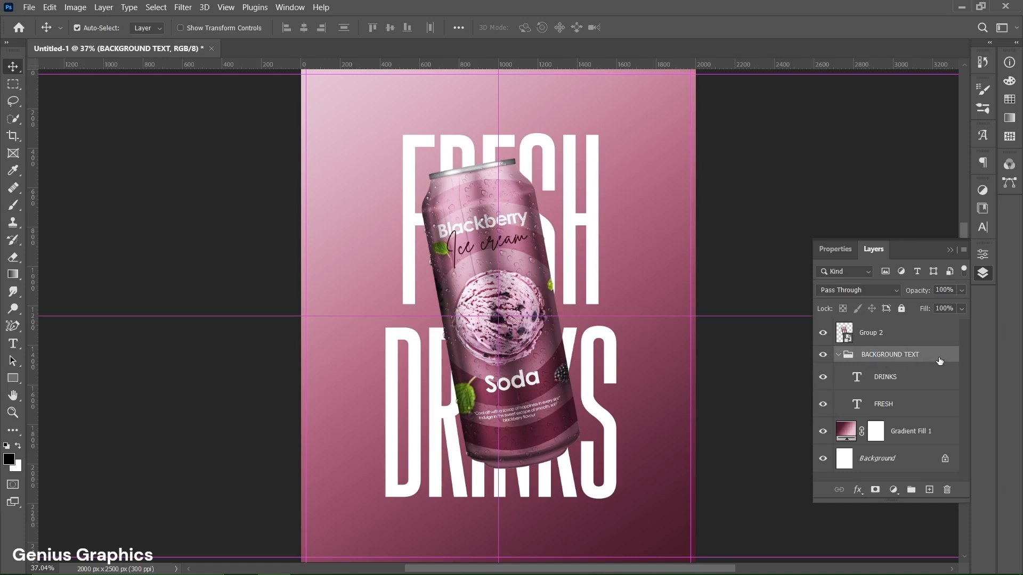
Step: Add a linear Gradient Overlay to the BACKGROUND TEXT group and set the gradient's starting colour stop to #ac617a
{"action": "left_click", "coordinate": [858, 490]}
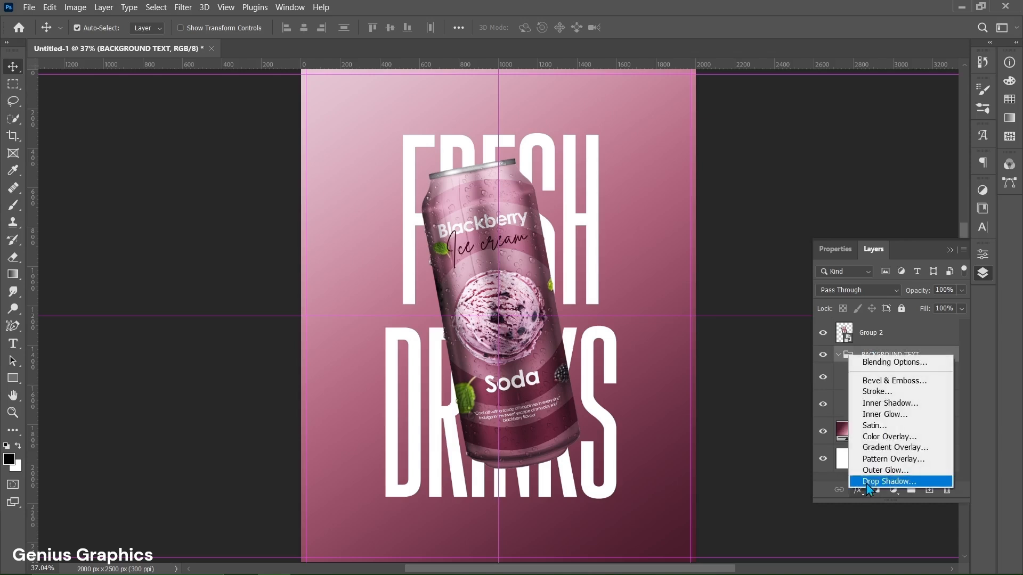
{"action": "left_click", "coordinate": [891, 450]}
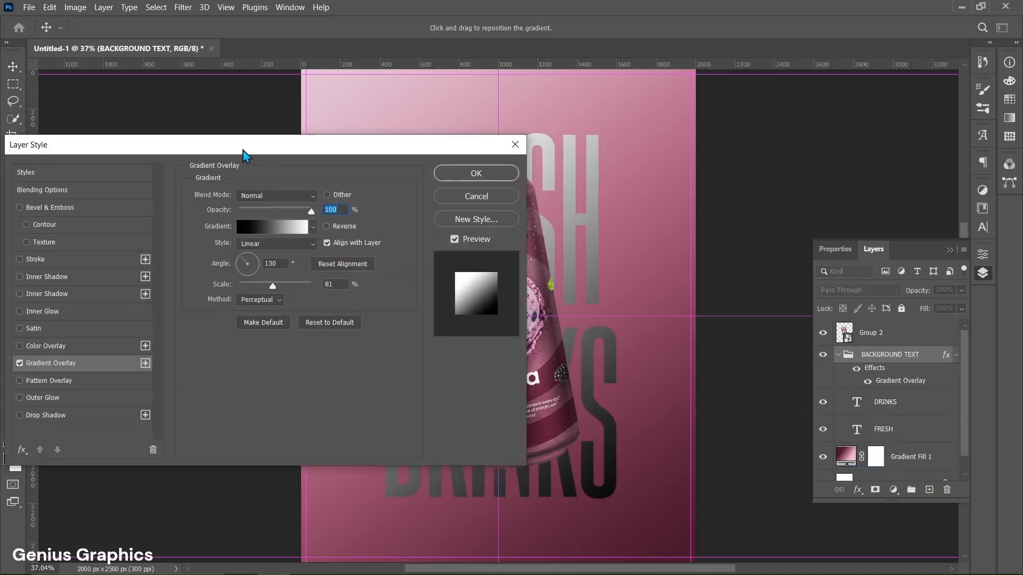
{"action": "left_click_drag", "start_coordinate": [244, 153], "coordinate": [120, 159]}
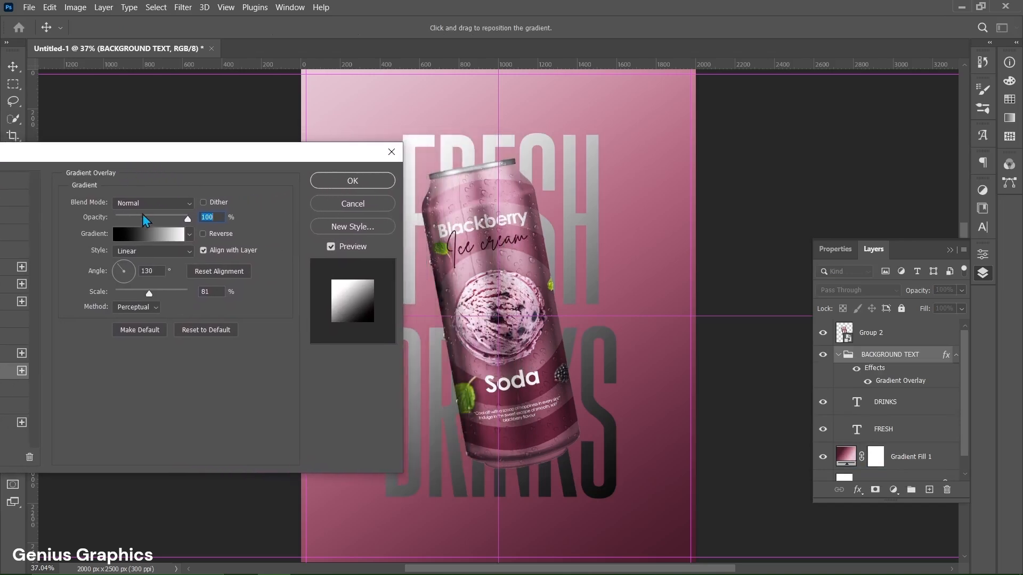
{"action": "left_click", "coordinate": [149, 235]}
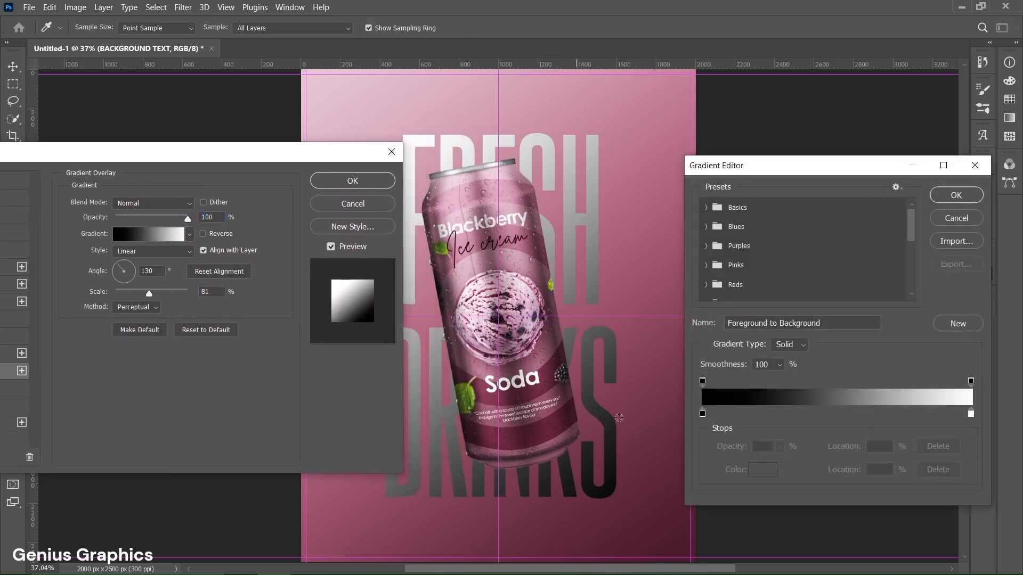
{"action": "left_click", "coordinate": [702, 414]}
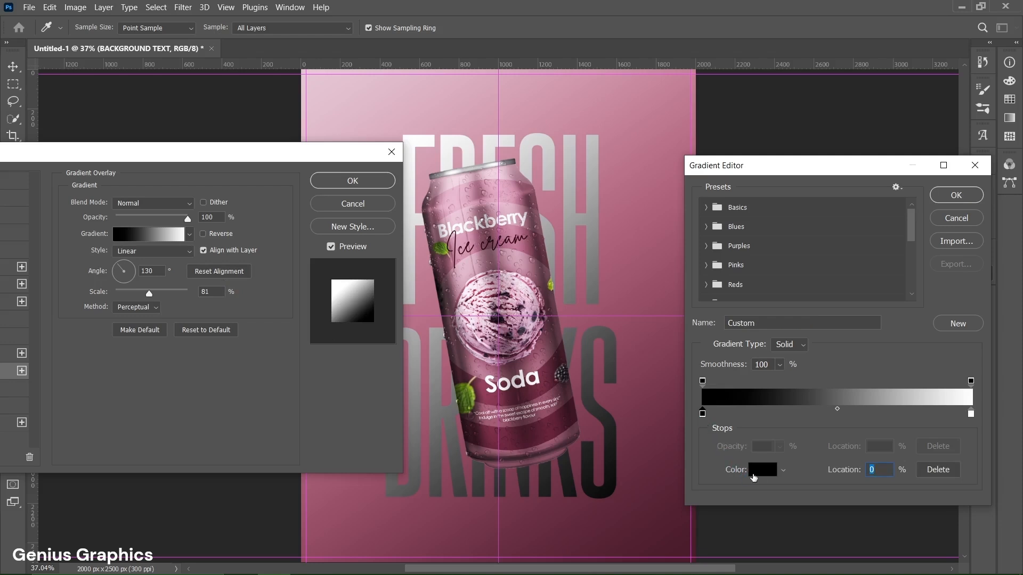
{"action": "left_click", "coordinate": [760, 475]}
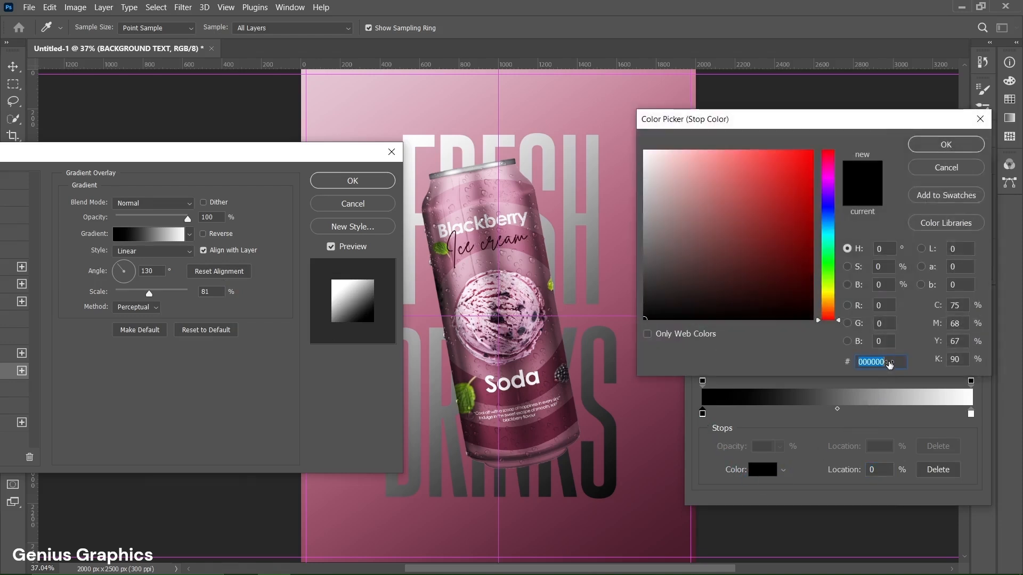
{"action": "type", "text": "ac617a"}
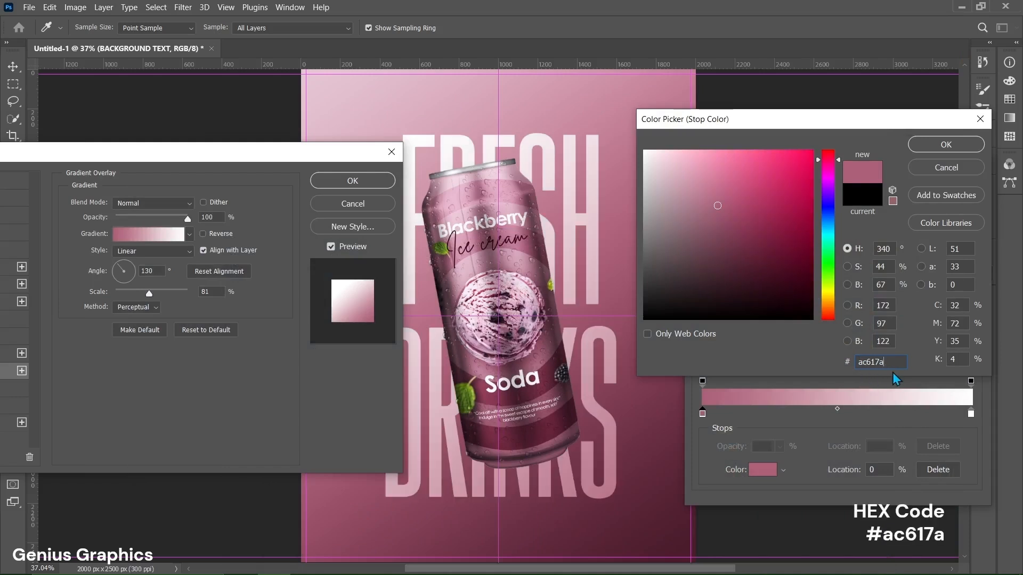
{"action": "left_click", "coordinate": [947, 154]}
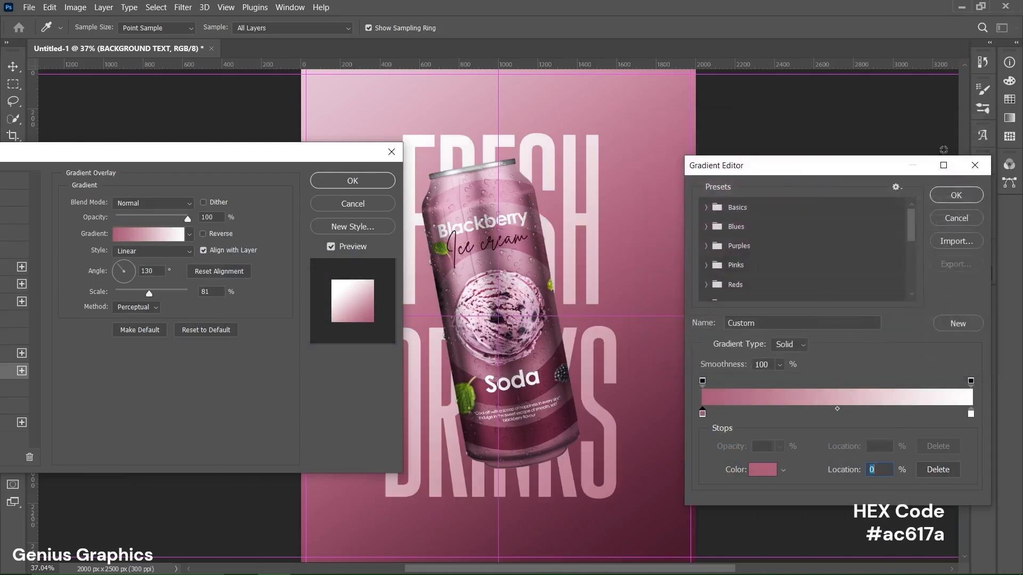
Step: Set the gradient's end colour stop to #a0566f and apply the overlay to the BACKGROUND TEXT group
{"action": "left_click", "coordinate": [971, 413]}
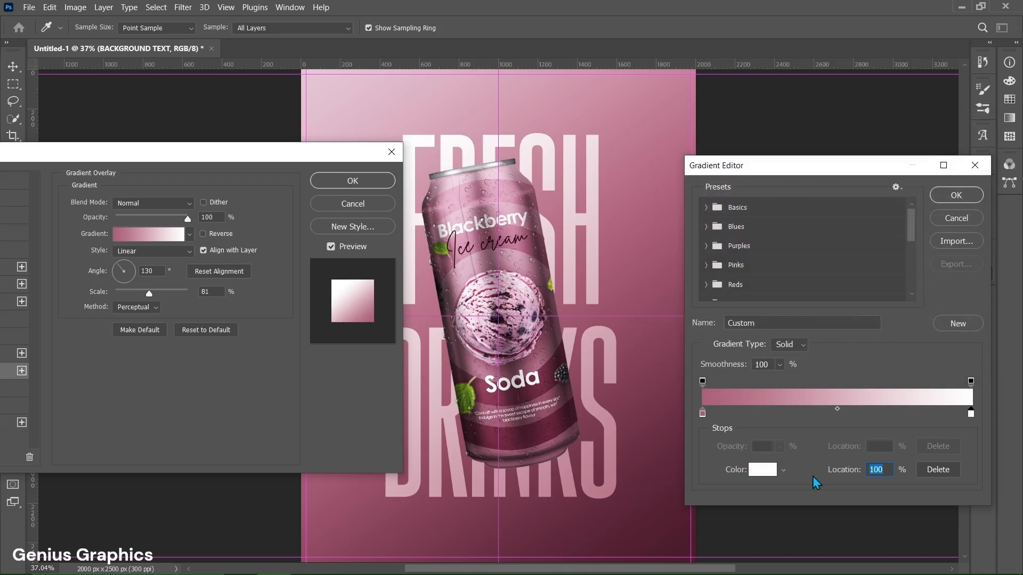
{"action": "left_click", "coordinate": [773, 473]}
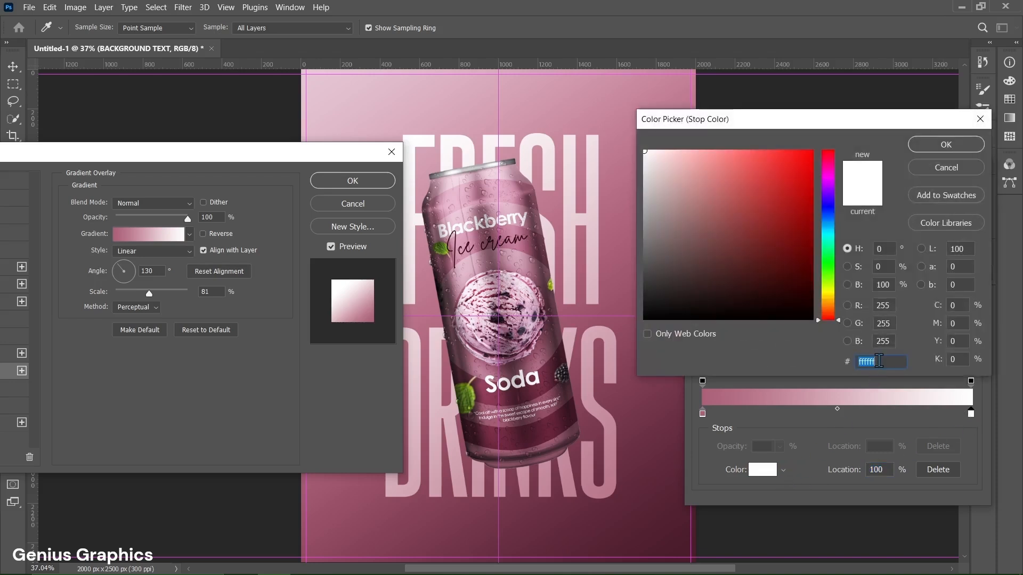
{"action": "type", "text": "a0566f"}
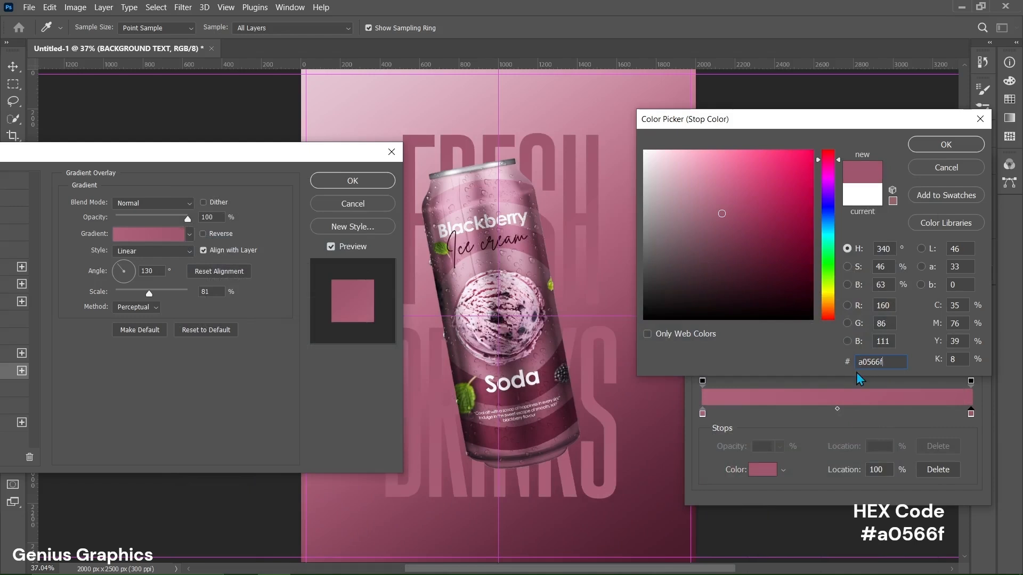
{"action": "left_click", "coordinate": [960, 149]}
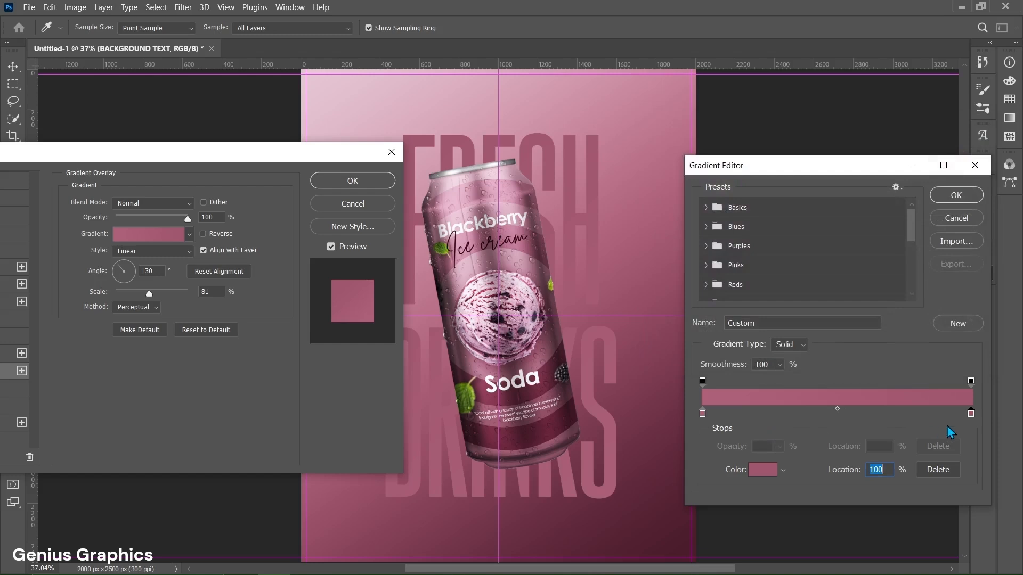
{"action": "left_click", "coordinate": [956, 196]}
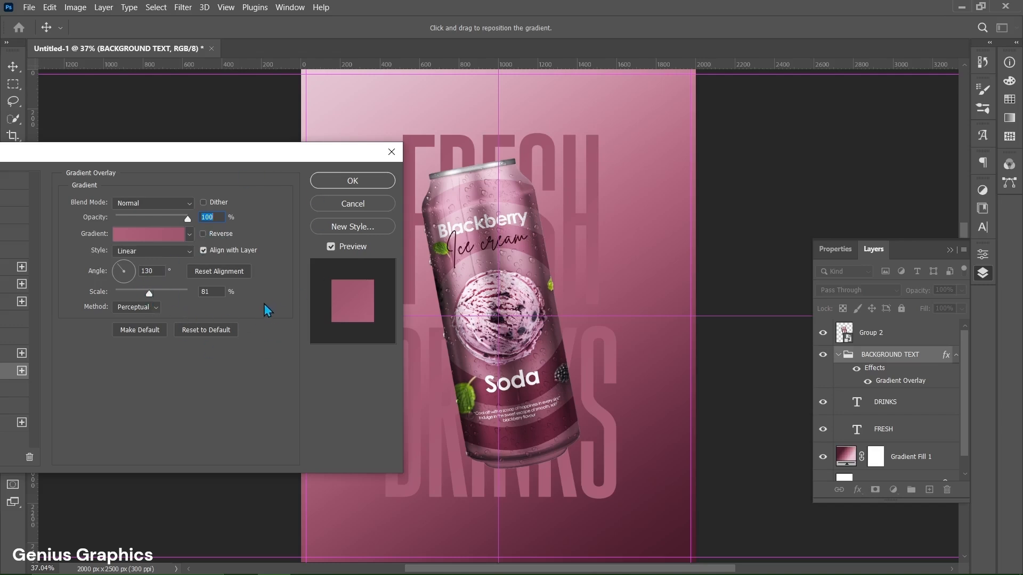
{"action": "left_click", "coordinate": [347, 183]}
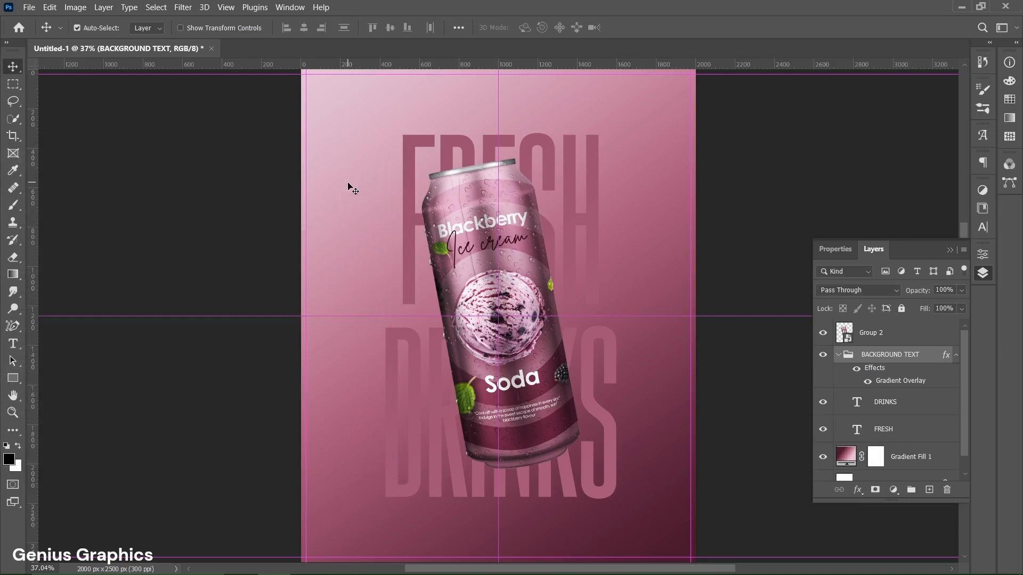
Step: Add a Multiply drop shadow to Group 2 with colour #4b1c2c, 60% opacity, 129° angle, 20 px distance, 20% spread and 75 px size
{"action": "left_click", "coordinate": [878, 340]}
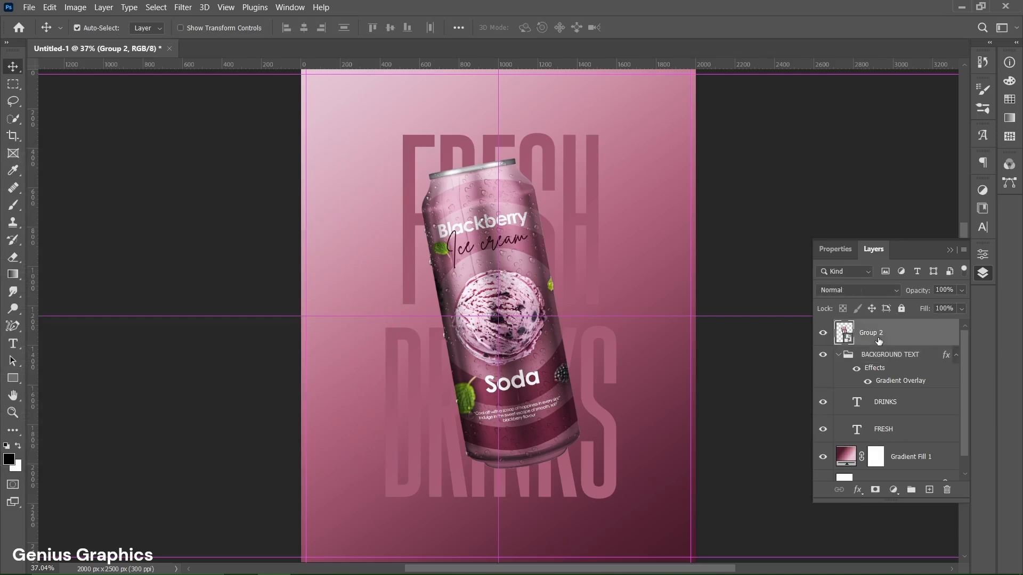
{"action": "left_click", "coordinate": [859, 490]}
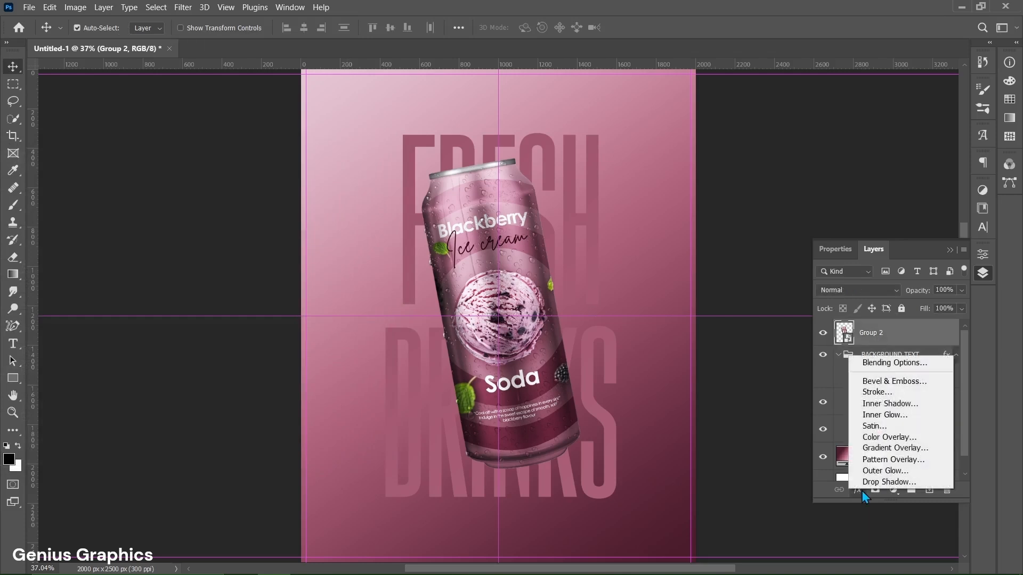
{"action": "left_click", "coordinate": [879, 482]}
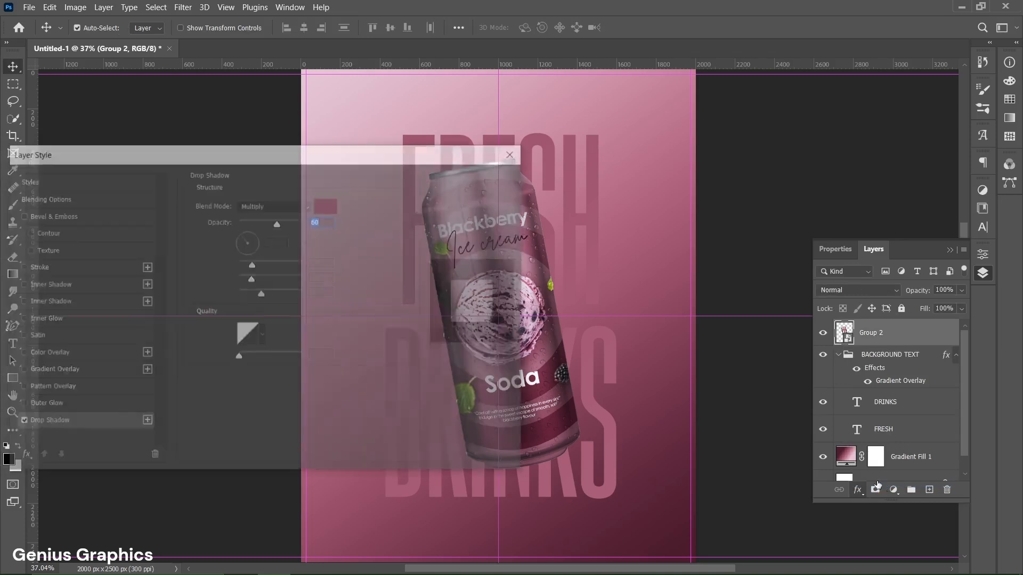
{"action": "left_click_drag", "start_coordinate": [251, 155], "coordinate": [146, 150]}
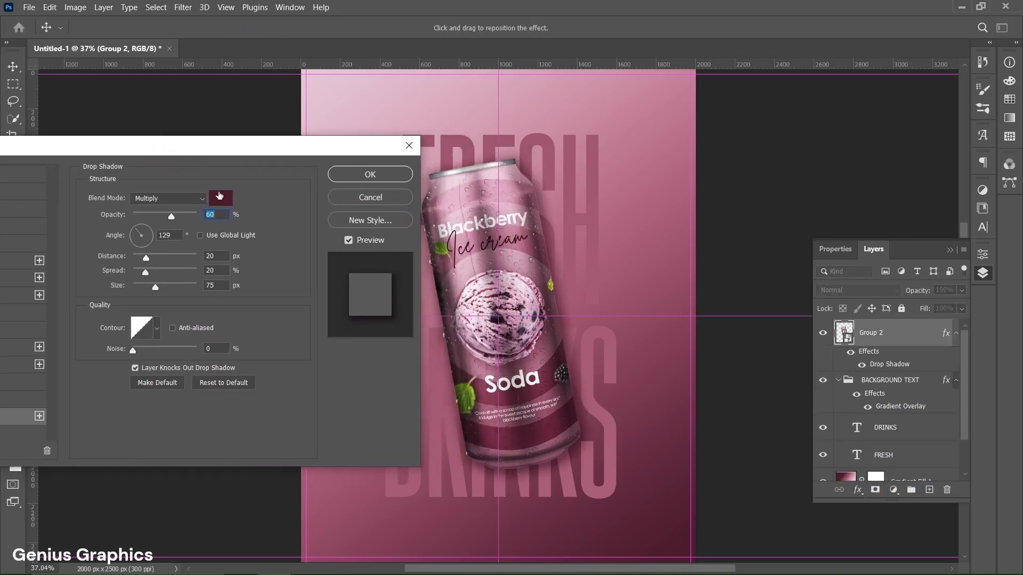
{"action": "left_click", "coordinate": [221, 198]}
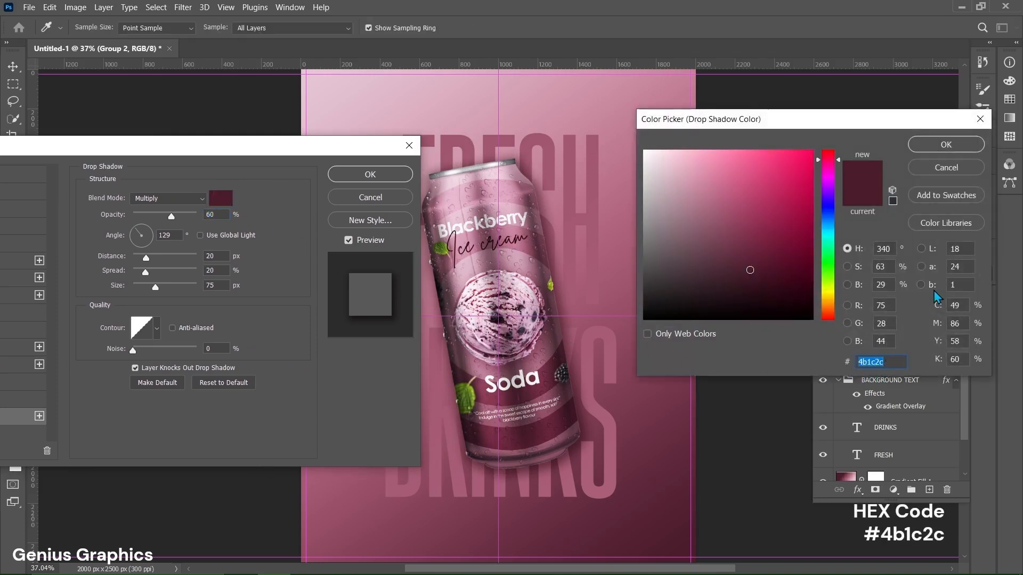
{"action": "left_click", "coordinate": [946, 144]}
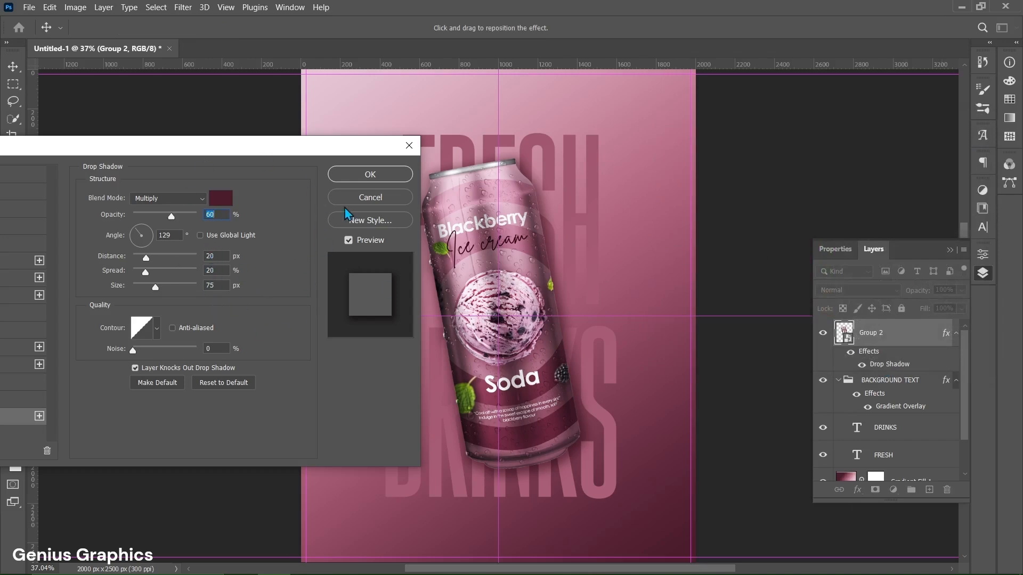
{"action": "left_click", "coordinate": [379, 175]}
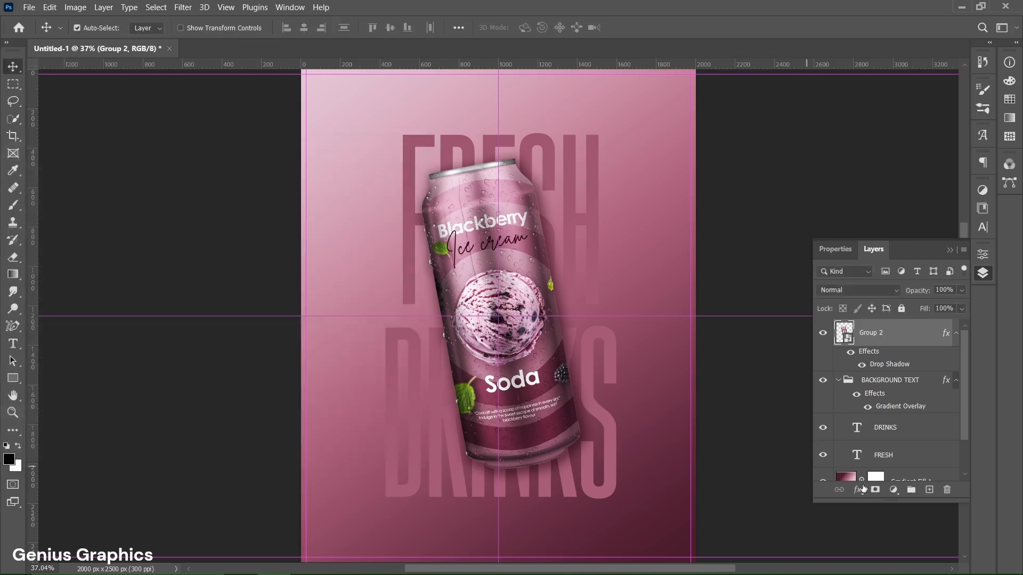
Step: Create a new layer clipped to Group 2 and paint soft black shading along the can's edges with a large brush at 53% flow
{"action": "left_click", "coordinate": [928, 490]}
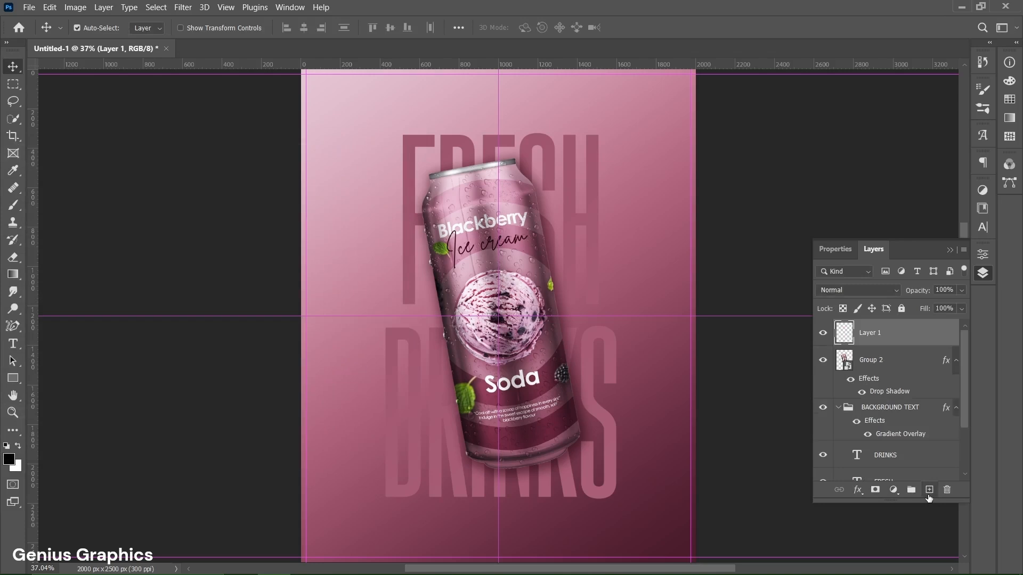
{"action": "left_click", "coordinate": [902, 344], "text": "alt"}
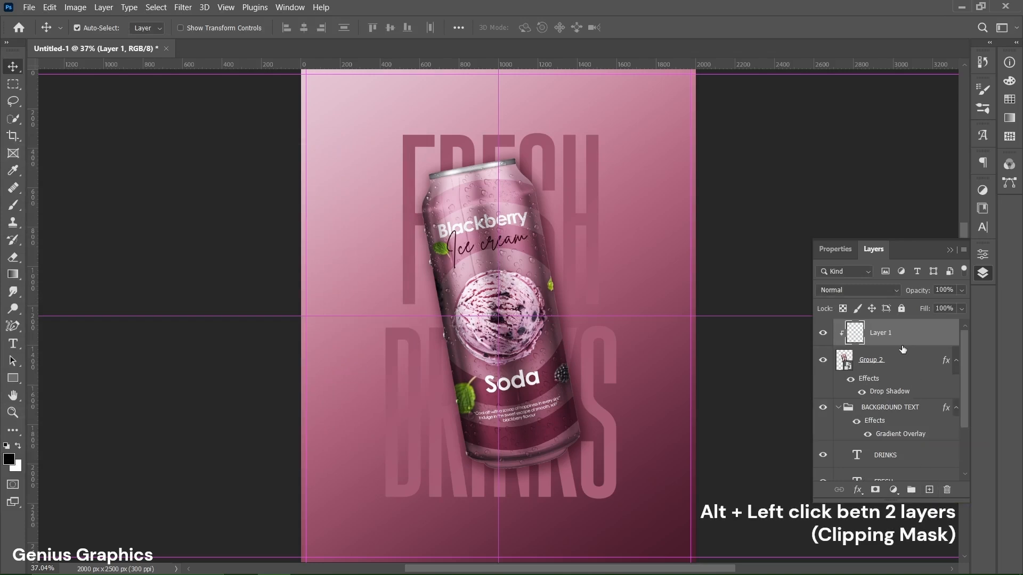
{"action": "left_click", "coordinate": [24, 208]}
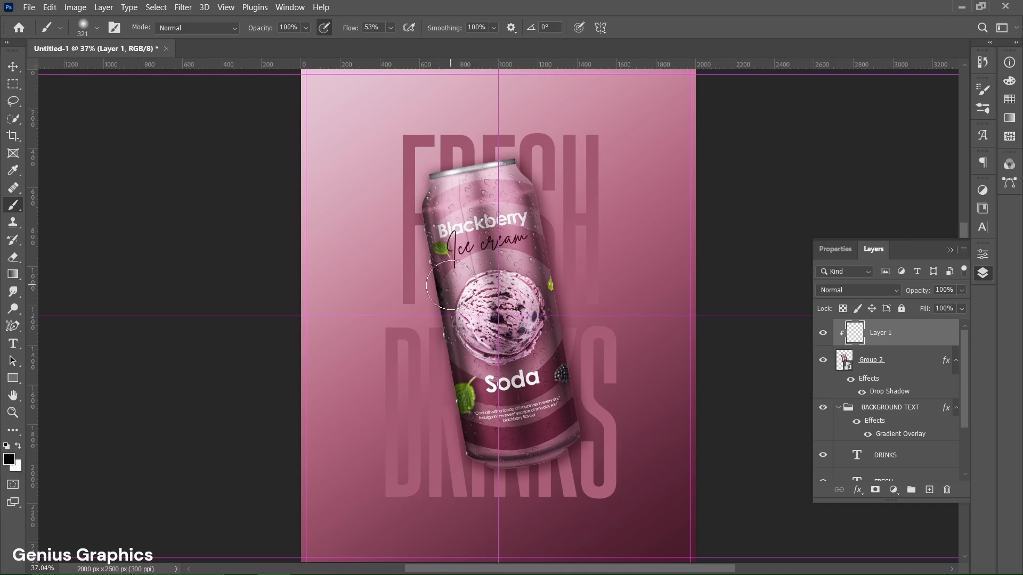
{"action": "left_click_drag", "start_coordinate": [450, 285], "coordinate": [451, 288]}
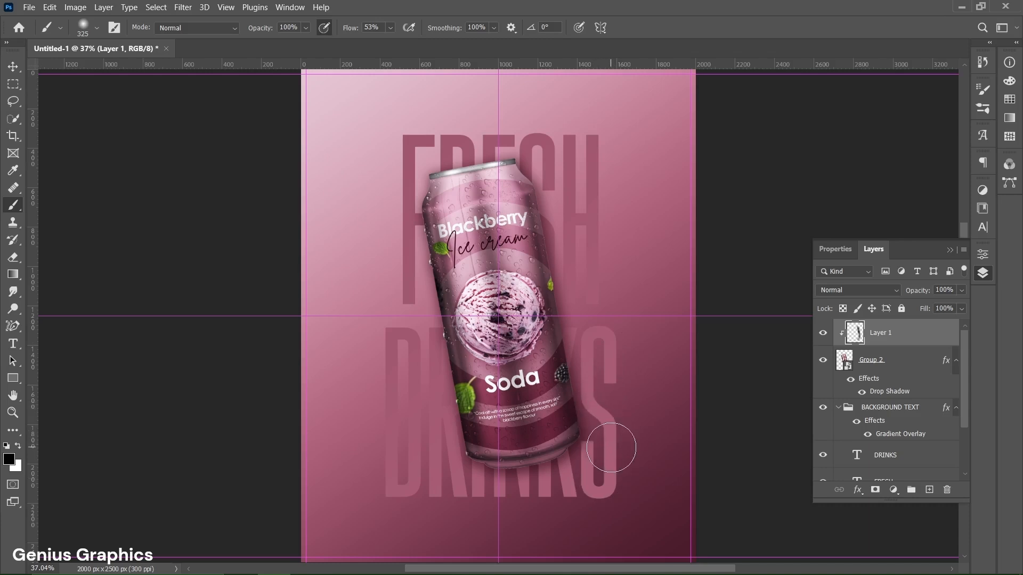
{"action": "mouse_move", "coordinate": [611, 448]}
{"action": "left_mouse_down"}
{"action": "mouse_move", "coordinate": [627, 452]}
{"action": "mouse_move", "coordinate": [589, 447]}
{"action": "left_mouse_up"}
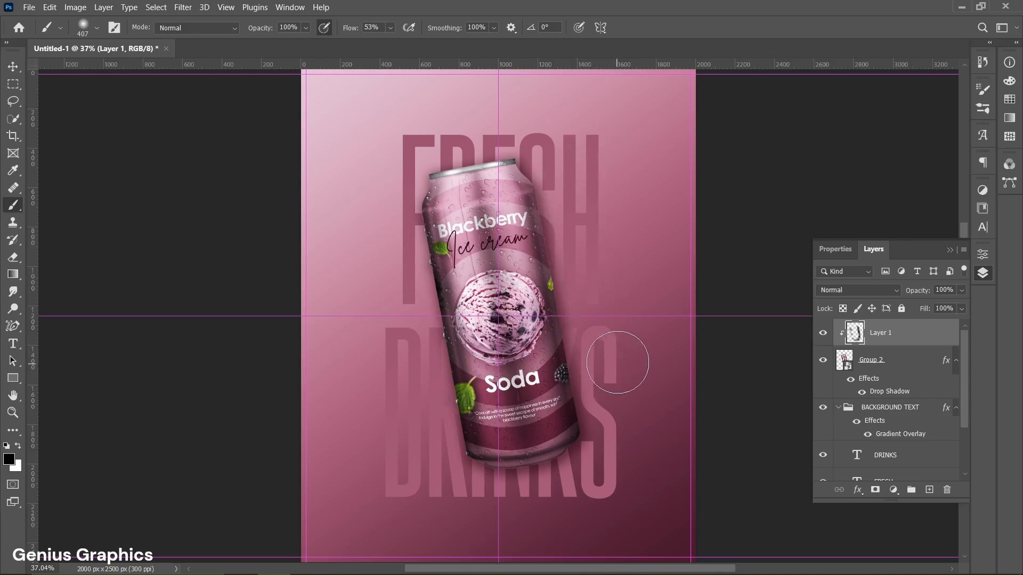
{"action": "mouse_move", "coordinate": [617, 362]}
{"action": "left_mouse_down"}
{"action": "mouse_move", "coordinate": [607, 297]}
{"action": "mouse_move", "coordinate": [570, 195]}
{"action": "mouse_move", "coordinate": [615, 381]}
{"action": "mouse_move", "coordinate": [598, 377]}
{"action": "mouse_move", "coordinate": [616, 442]}
{"action": "mouse_move", "coordinate": [585, 472]}
{"action": "mouse_move", "coordinate": [624, 452]}
{"action": "left_mouse_up"}
{"action": "left_click", "coordinate": [13, 66]}
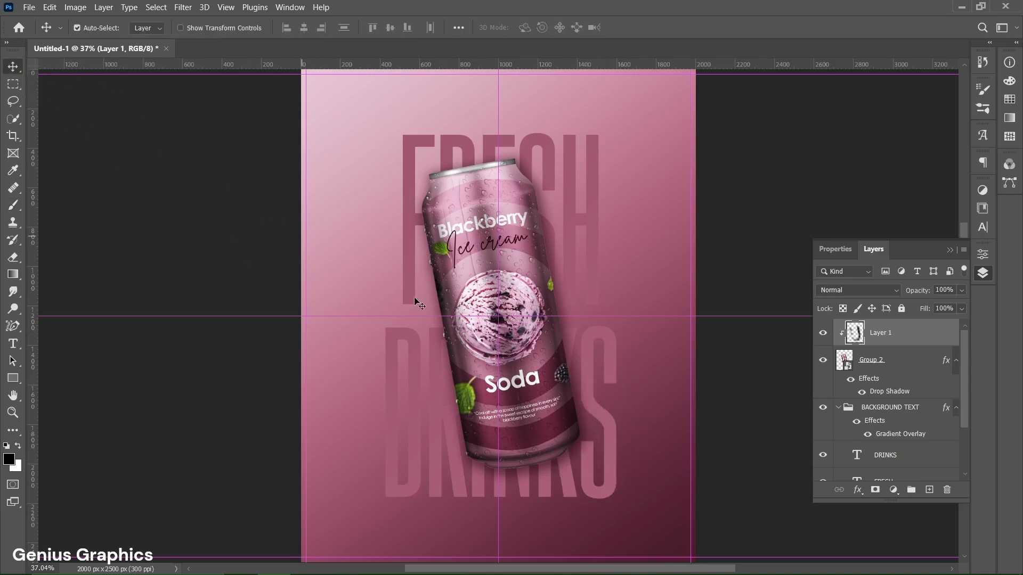
Step: Set the opacity of the clipped shading layer to 75%
{"action": "left_click", "coordinate": [961, 291]}
{"action": "left_click_drag", "start_coordinate": [963, 305], "coordinate": [943, 309]}
{"action": "left_click", "coordinate": [936, 292]}
{"action": "type", "text": "75"}
{"action": "key", "text": "Return"}
Step: Add the text ENERGY DRINKS above FRESH on the vertical guide in Futura Md BT Bold, 16 pt, tracking 150, colour #30060f
{"action": "left_click", "coordinate": [14, 344]}
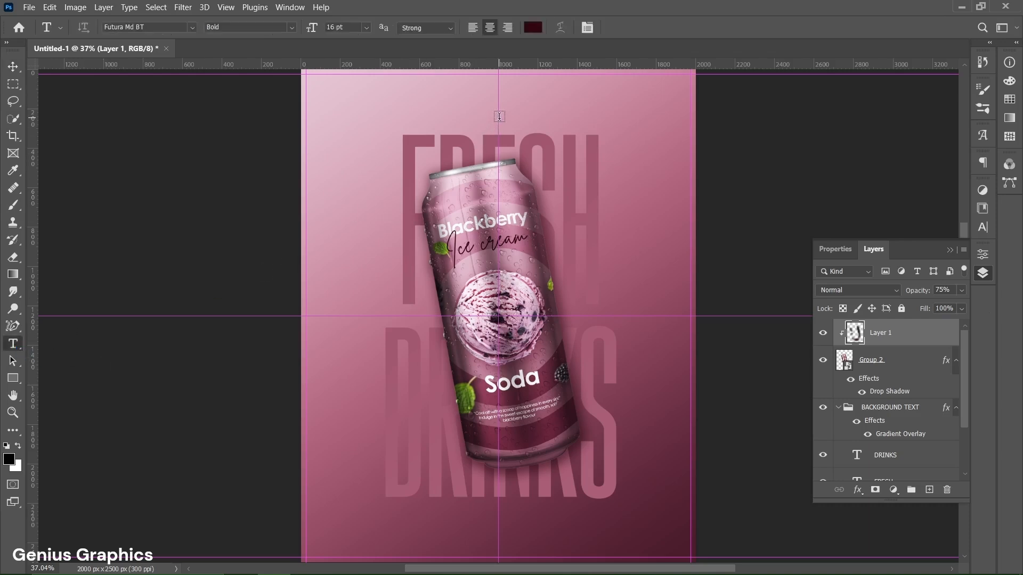
{"action": "left_click", "coordinate": [499, 116]}
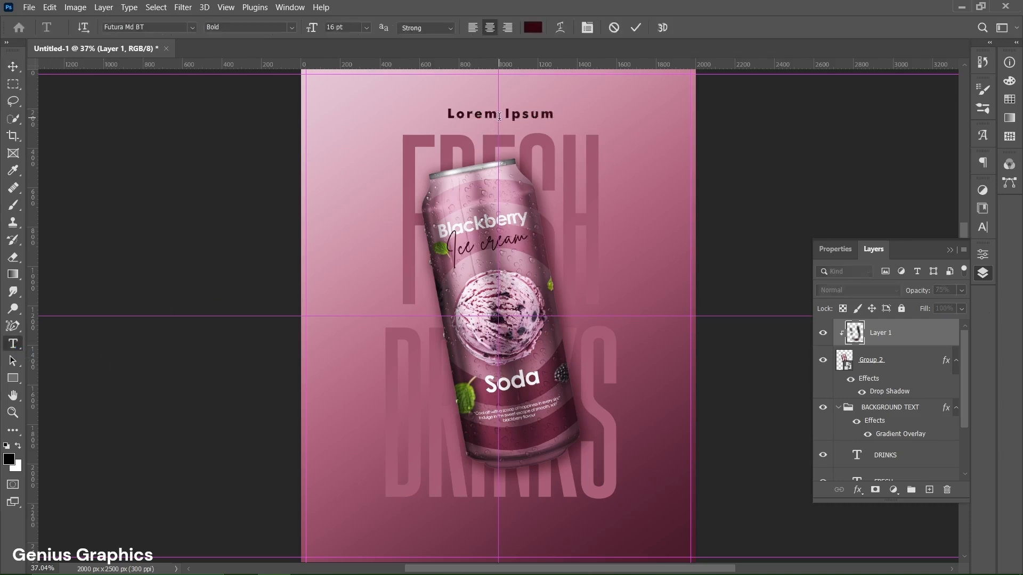
{"action": "left_click", "coordinate": [819, 250]}
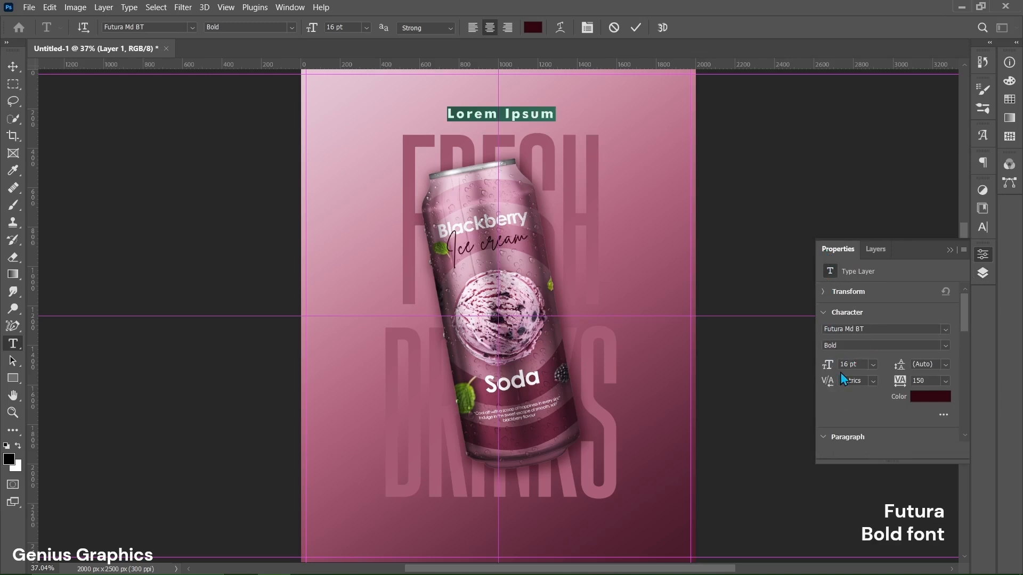
{"action": "left_click", "coordinate": [930, 397]}
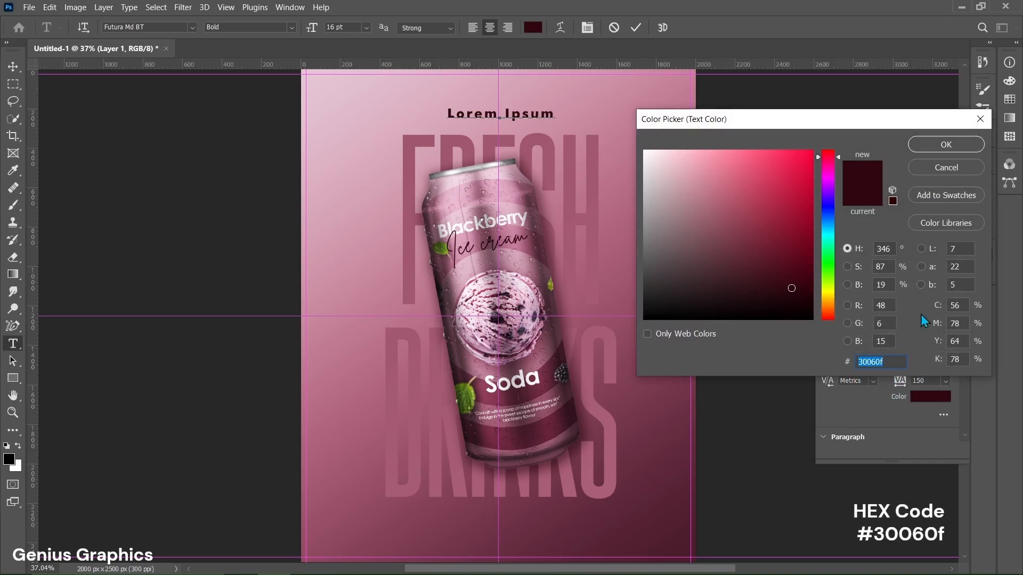
{"action": "left_click", "coordinate": [951, 145]}
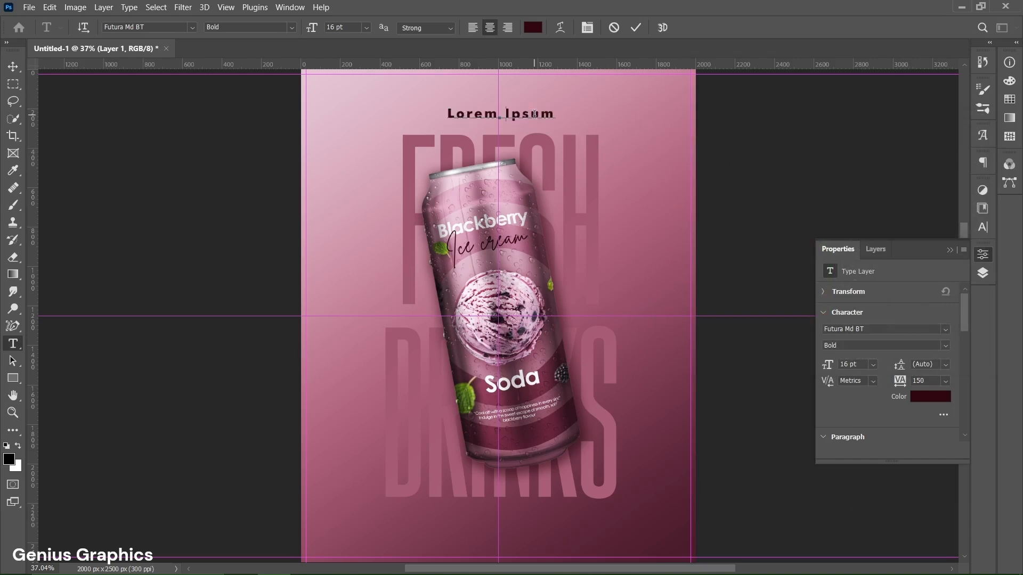
{"action": "type", "text": "ENERGY DRINKS"}
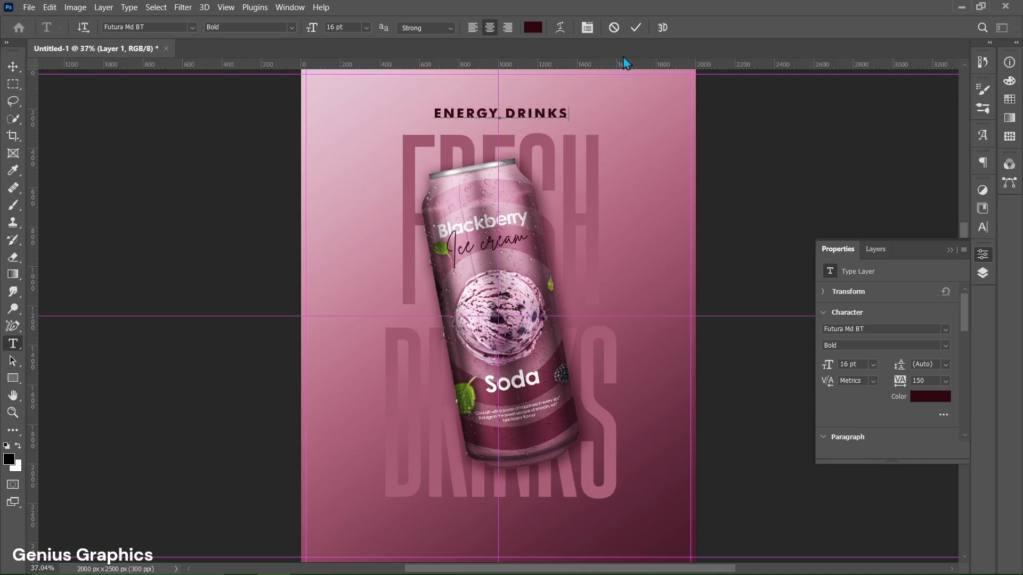
{"action": "left_click", "coordinate": [635, 28]}
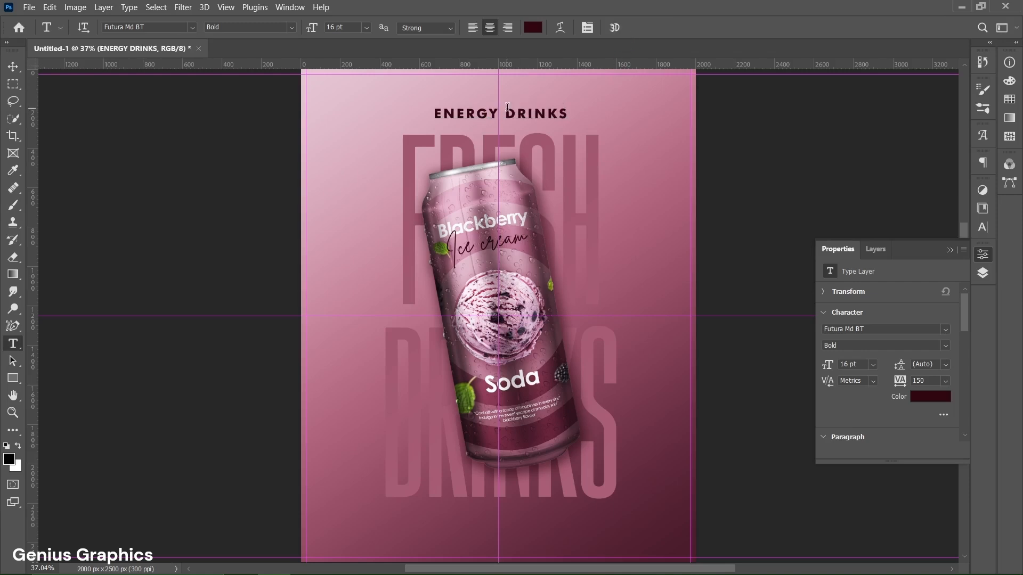
{"action": "left_click", "coordinate": [14, 67]}
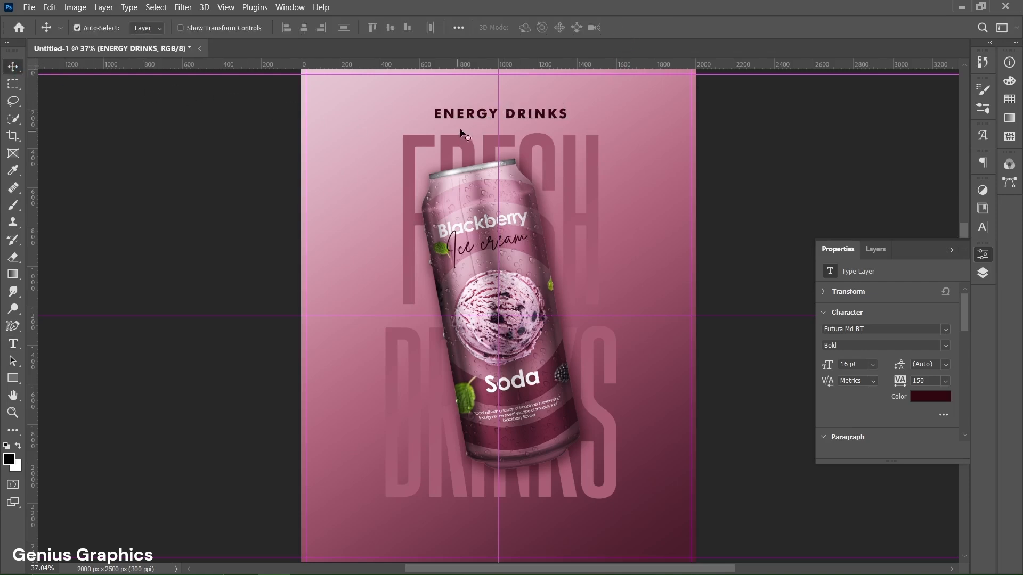
Step: Centre the ENERGY DRINKS heading horizontally on the vertical guide and nudge it slightly down toward FRESH
{"action": "key", "text": "ctrl+t"}
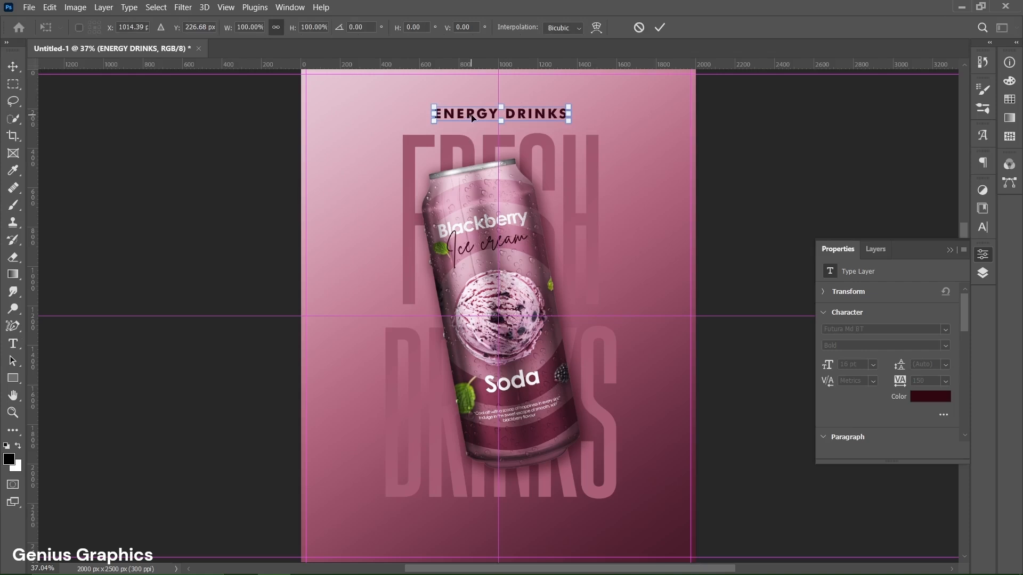
{"action": "left_click_drag", "start_coordinate": [469, 113], "coordinate": [468, 113]}
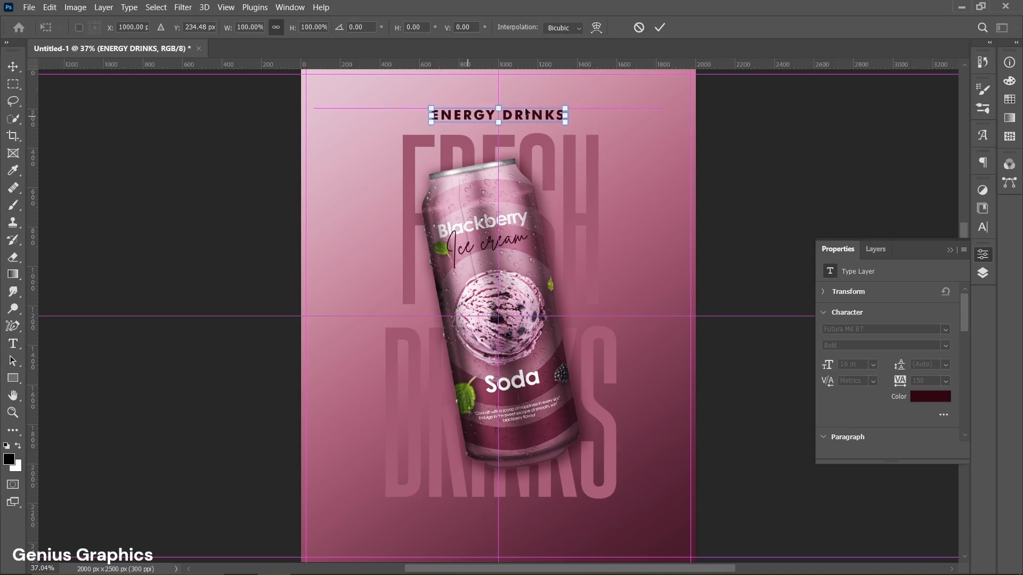
{"action": "left_click", "coordinate": [656, 28]}
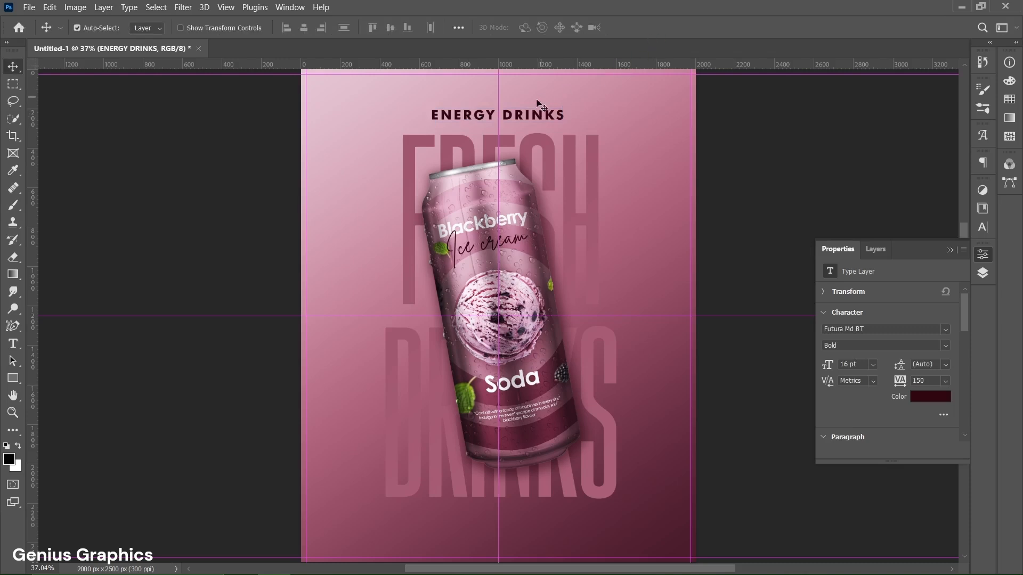
{"action": "key", "text": "Down"}
{"action": "key", "text": "Down"}
{"action": "key", "text": "Down"}
{"action": "key", "text": "Down"}
{"action": "key", "text": "Down"}
{"action": "key", "text": "Down"}
{"action": "key", "text": "Down"}
{"action": "key", "text": "Down"}
{"action": "key", "text": "Up"}
{"action": "key", "text": "Up"}
{"action": "key", "text": "Up"}
{"action": "key", "text": "Up"}
{"action": "key", "text": "Up"}
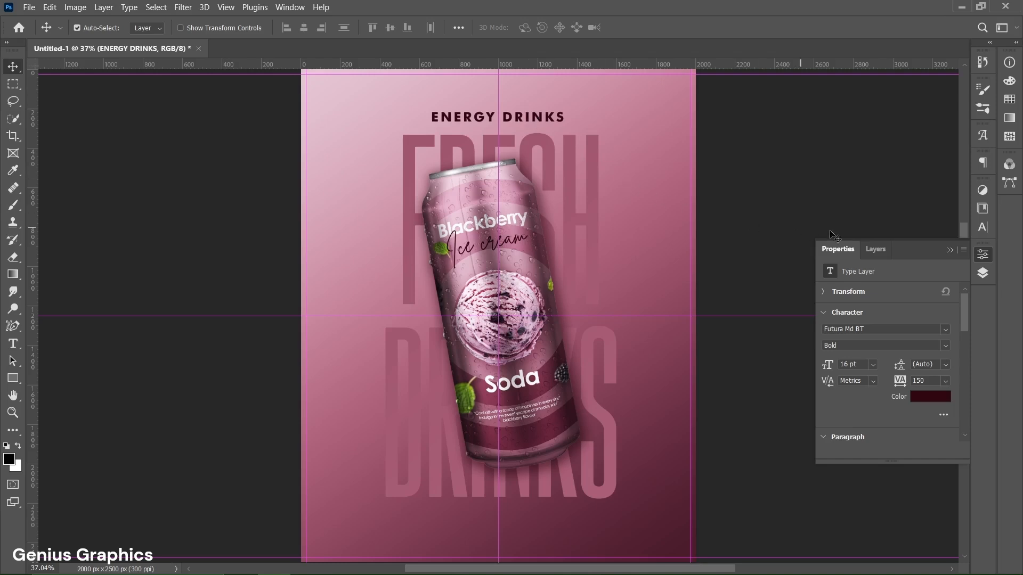
Step: Duplicate the ENERGY DRINKS text layer and move the copy below the large DRINKS word near the poster's lower edge
{"action": "left_click", "coordinate": [875, 249]}
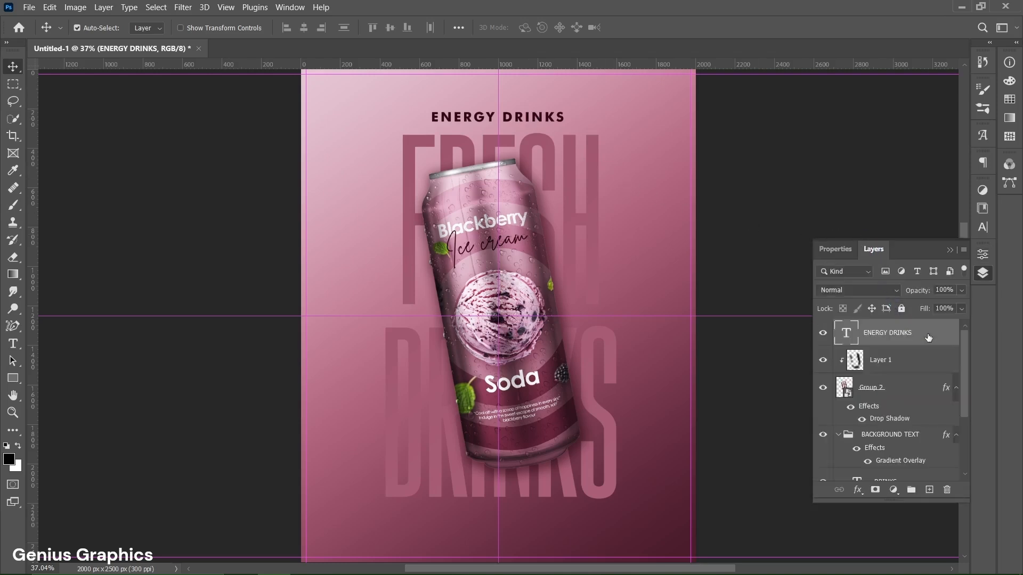
{"action": "key", "text": "ctrl+j"}
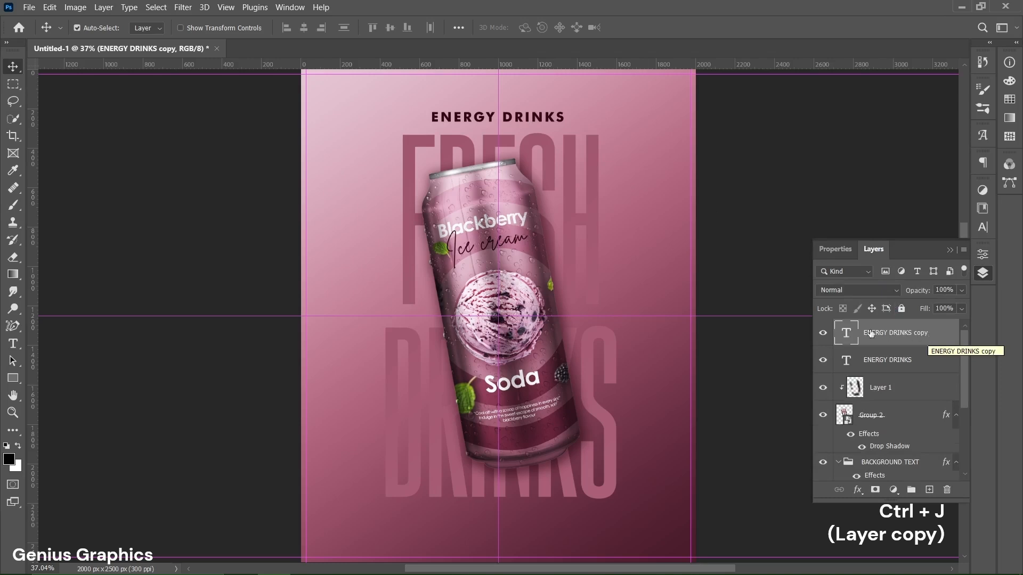
{"action": "left_click_drag", "start_coordinate": [520, 122], "coordinate": [518, 527]}
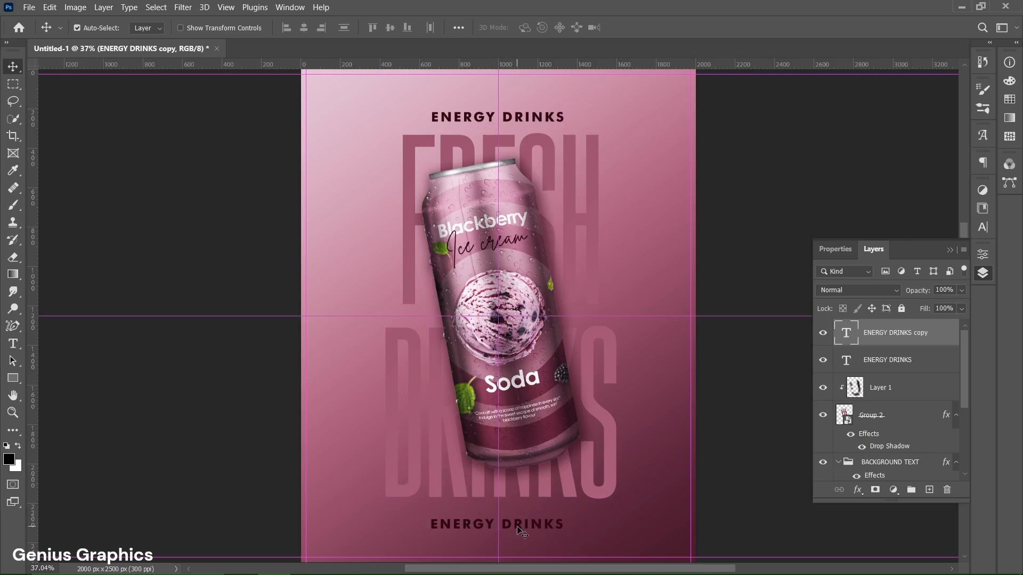
Step: Set the lower ENERGY DRINKS copy in Century Gothic Regular at 11 pt
{"action": "double_click", "coordinate": [516, 526]}
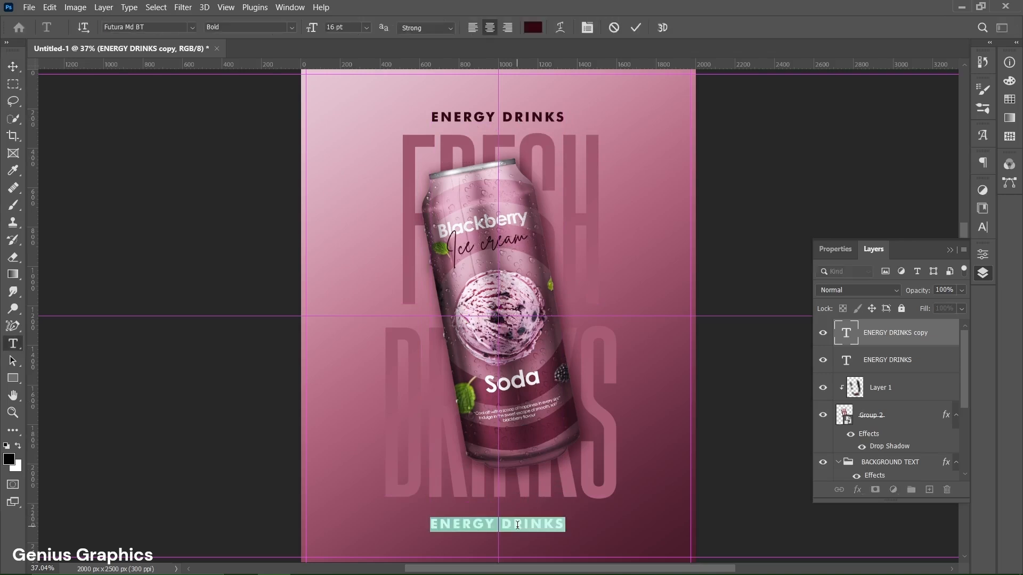
{"action": "left_click", "coordinate": [846, 257]}
{"action": "left_click", "coordinate": [946, 330]}
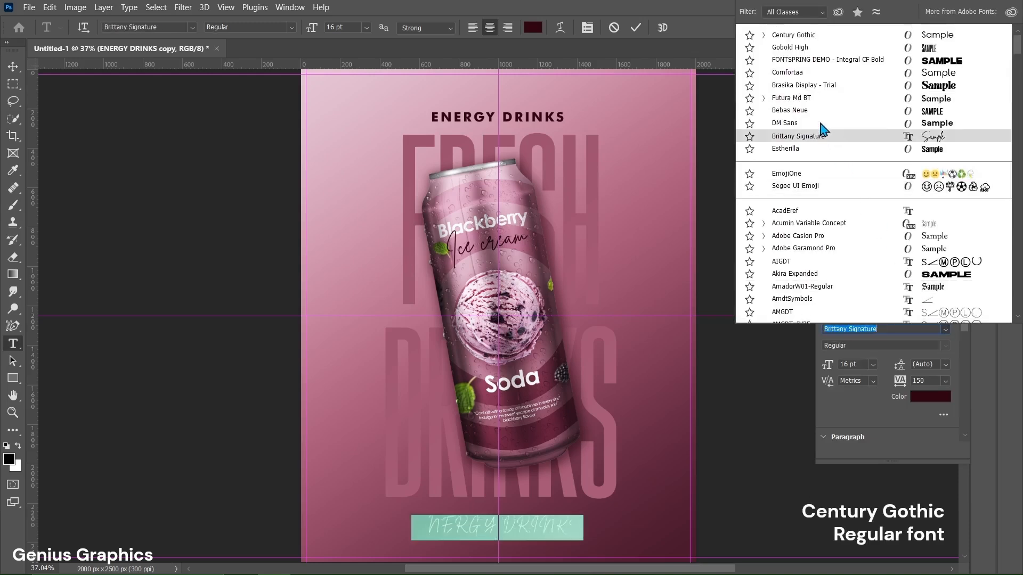
{"action": "left_click", "coordinate": [762, 36]}
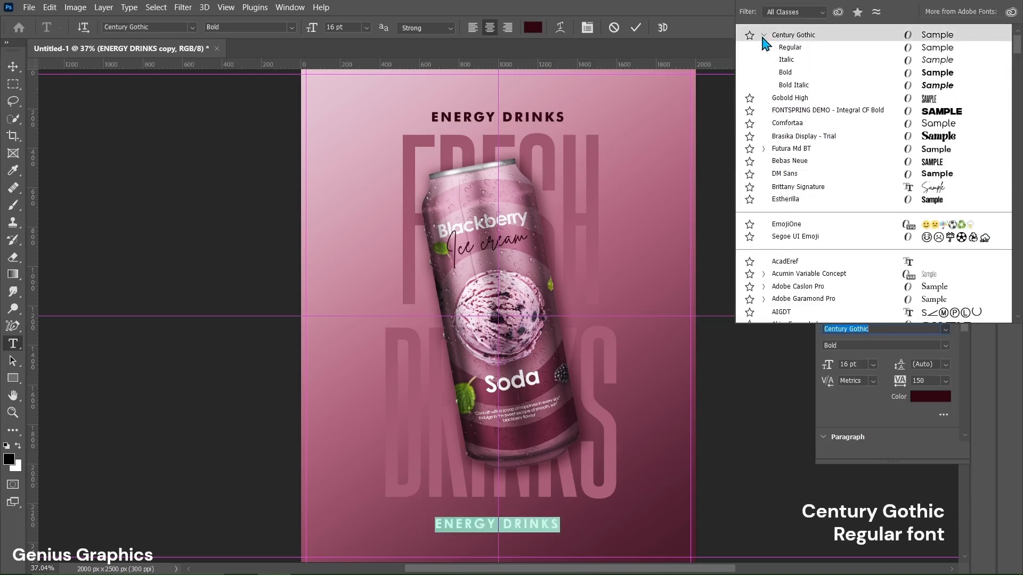
{"action": "left_click", "coordinate": [785, 47]}
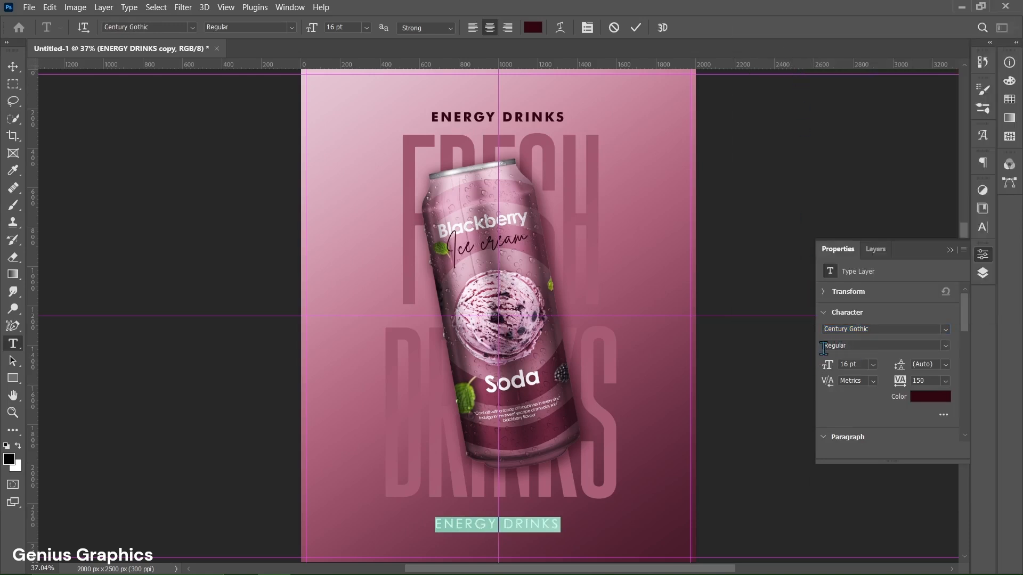
{"action": "left_click", "coordinate": [843, 365]}
{"action": "type", "text": "11pt"}
{"action": "key", "text": "Return"}
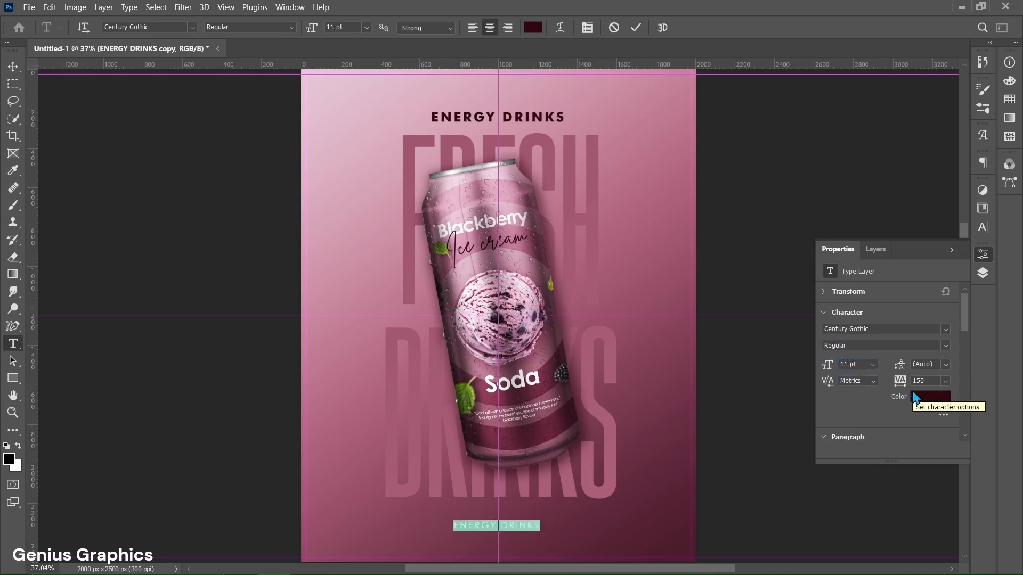
Step: Set the lower text copy's tracking to -50 and its colour to white #ffffff
{"action": "left_click", "coordinate": [944, 381]}
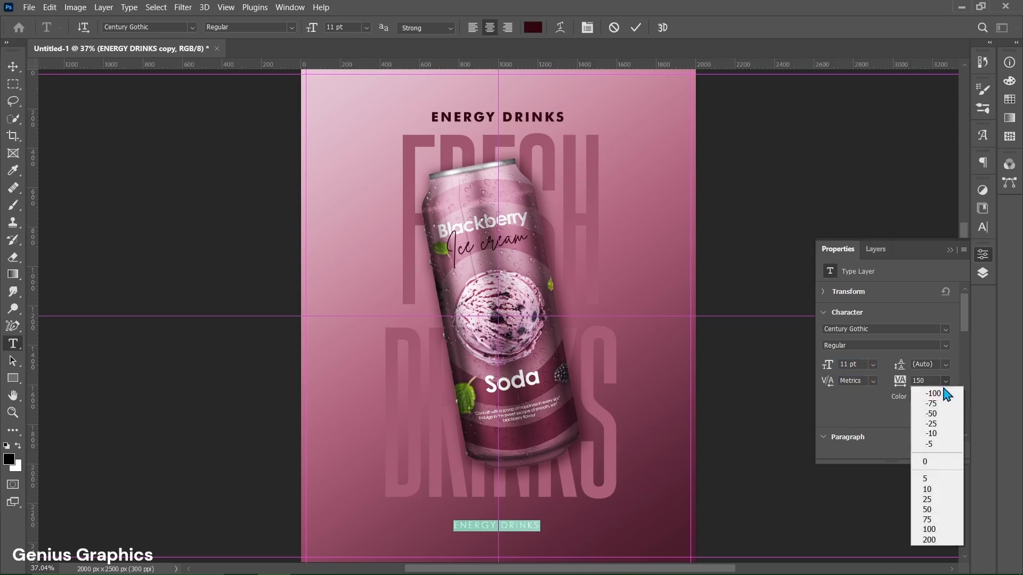
{"action": "left_click", "coordinate": [932, 414]}
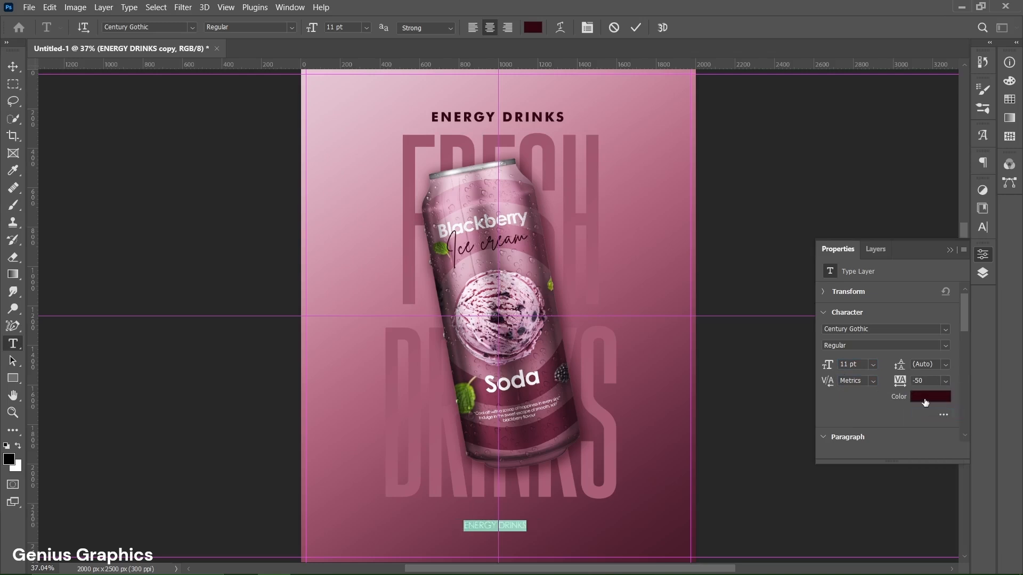
{"action": "left_click", "coordinate": [924, 399]}
{"action": "left_click_drag", "start_coordinate": [687, 179], "coordinate": [642, 155]}
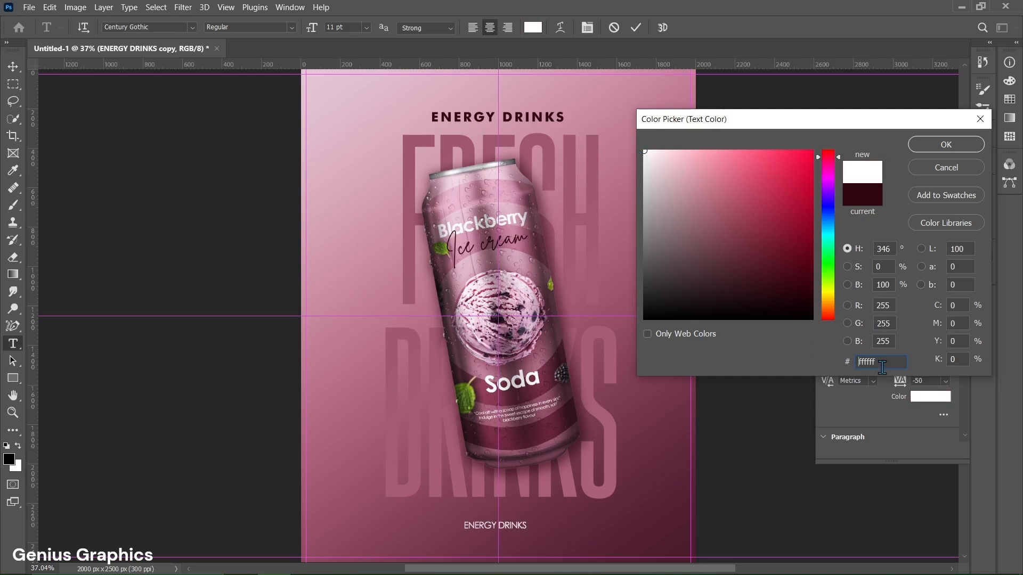
{"action": "left_click", "coordinate": [938, 145]}
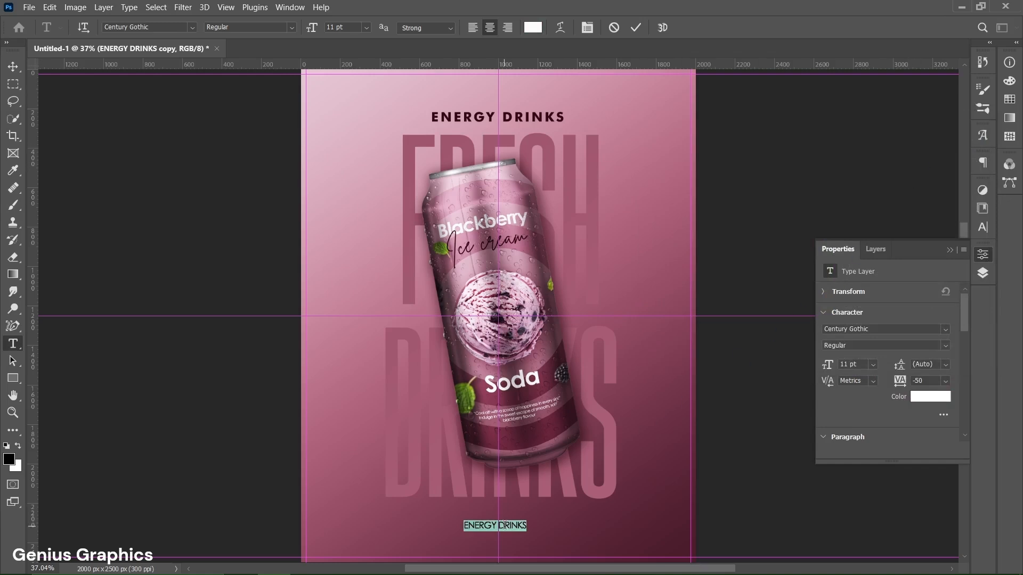
Step: Replace the lower copy's text with "Chill out with every fizzy sip!" Indulge in the sweet escape of smooth, dreamy blackberry flavour, over three lines
{"action": "key", "text": "ctrl"}
{"action": "type", "text": "\"Chill out with every fizzy sip!\" Indulge in the sweet escape of smooth, dreamy blackberry flavour"}
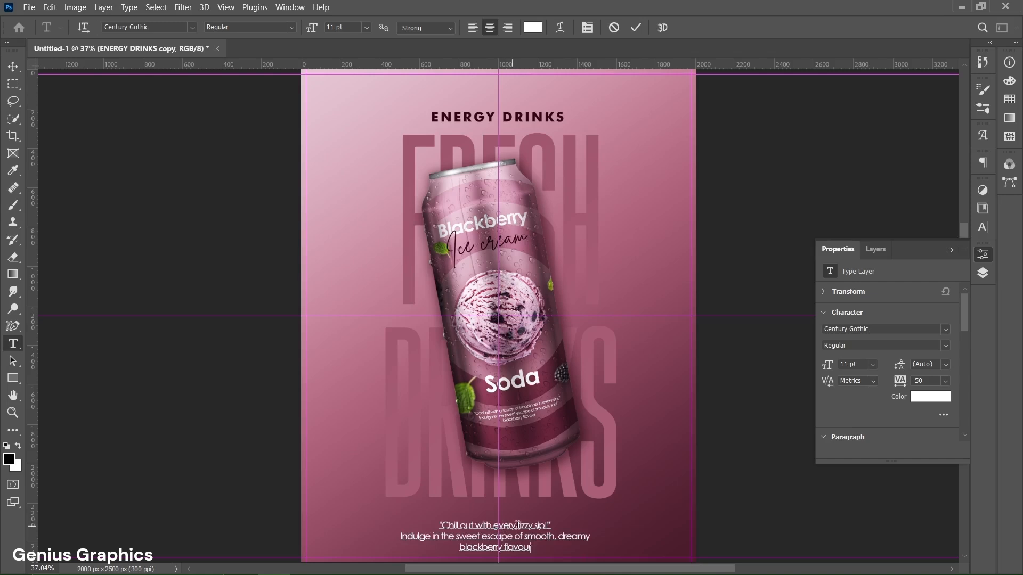
{"action": "left_click", "coordinate": [637, 28]}
{"action": "key", "text": "v"}
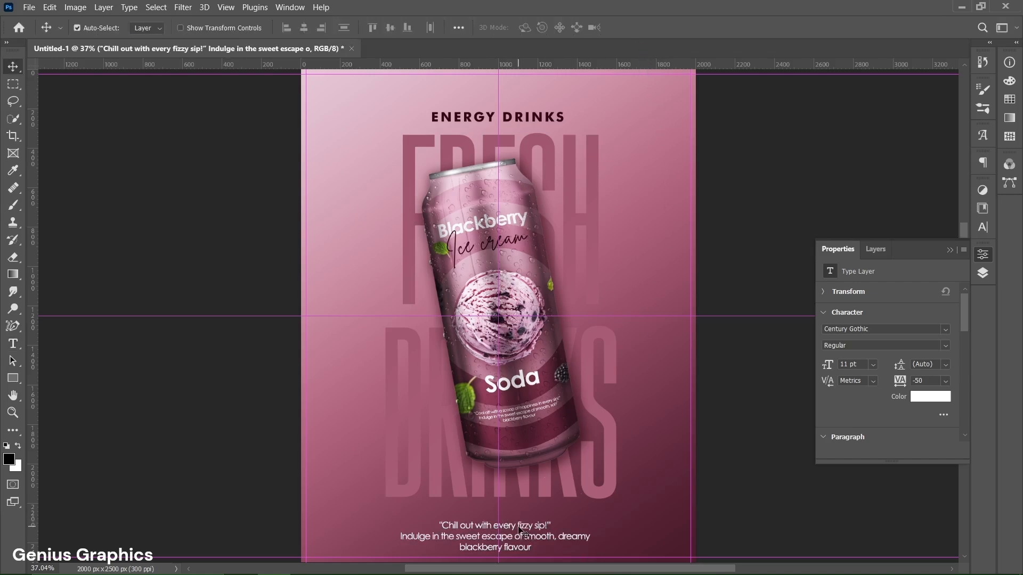
Step: Move the three-line tagline slightly up and centre it on the vertical guide
{"action": "left_click_drag", "start_coordinate": [521, 529], "coordinate": [526, 521]}
{"action": "key", "text": "ctrl+t"}
{"action": "left_click", "coordinate": [660, 28]}
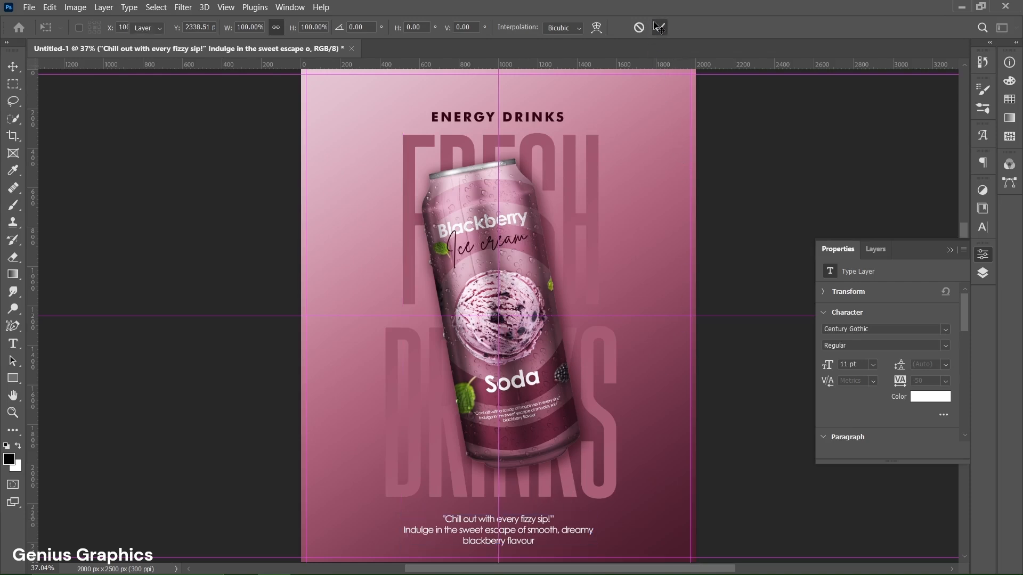
Step: Group the tagline and ENERGY DRINKS text layers and name the group TEXT
{"action": "left_click", "coordinate": [882, 253]}
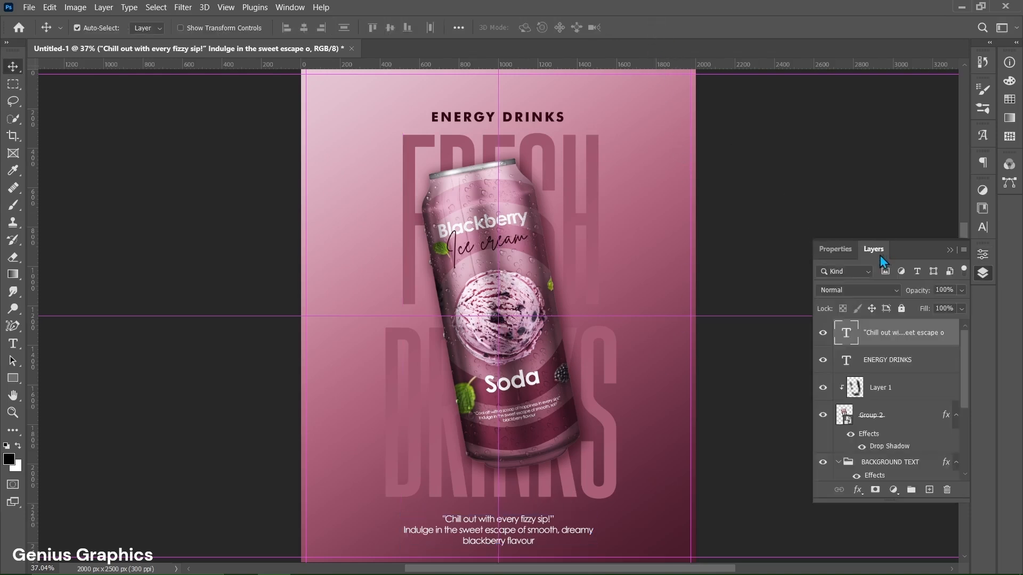
{"action": "left_click", "coordinate": [890, 361], "text": "shift"}
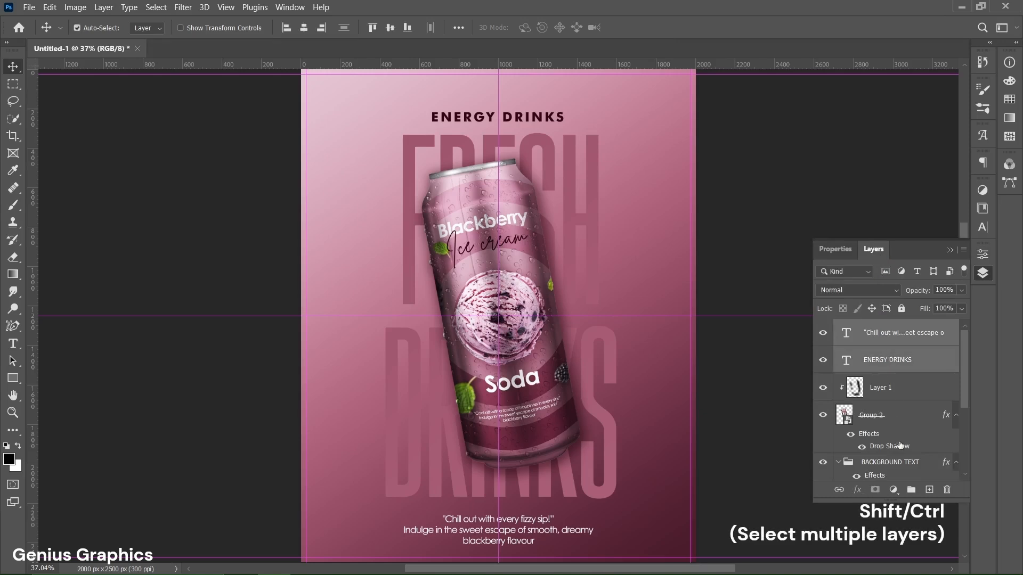
{"action": "left_click", "coordinate": [911, 490]}
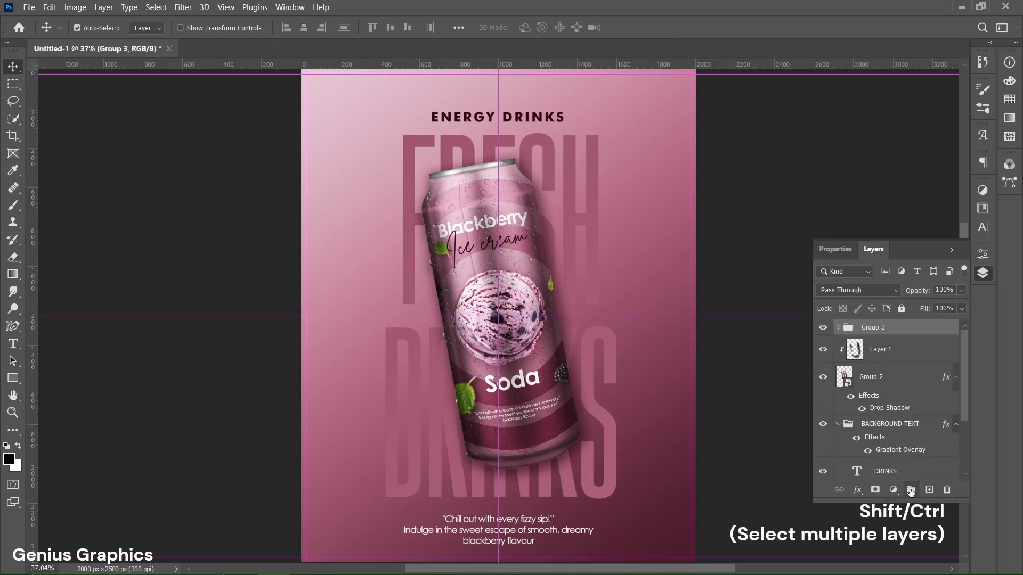
{"action": "double_click", "coordinate": [876, 327]}
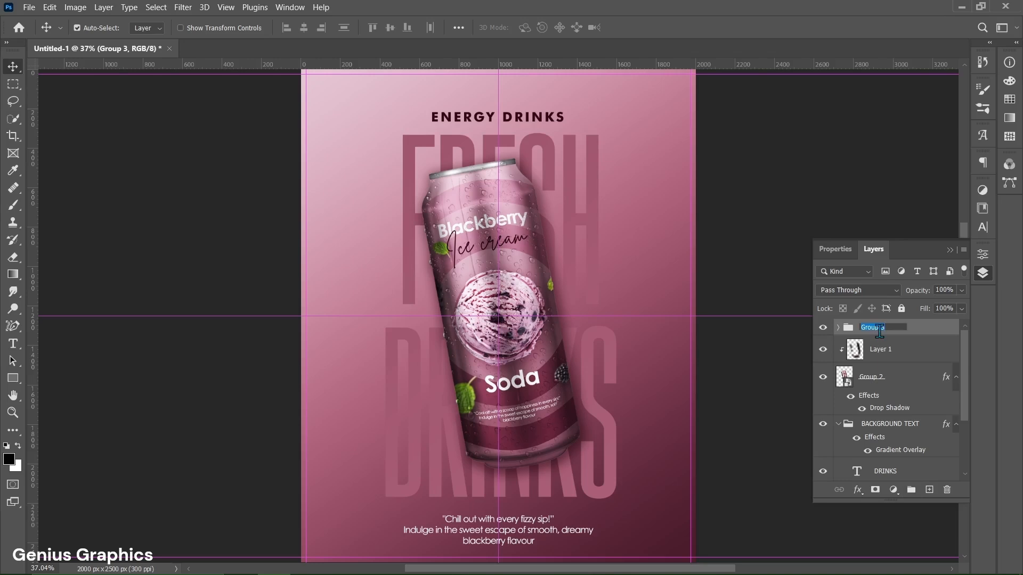
{"action": "type", "text": "TEXT"}
{"action": "left_click", "coordinate": [930, 334]}
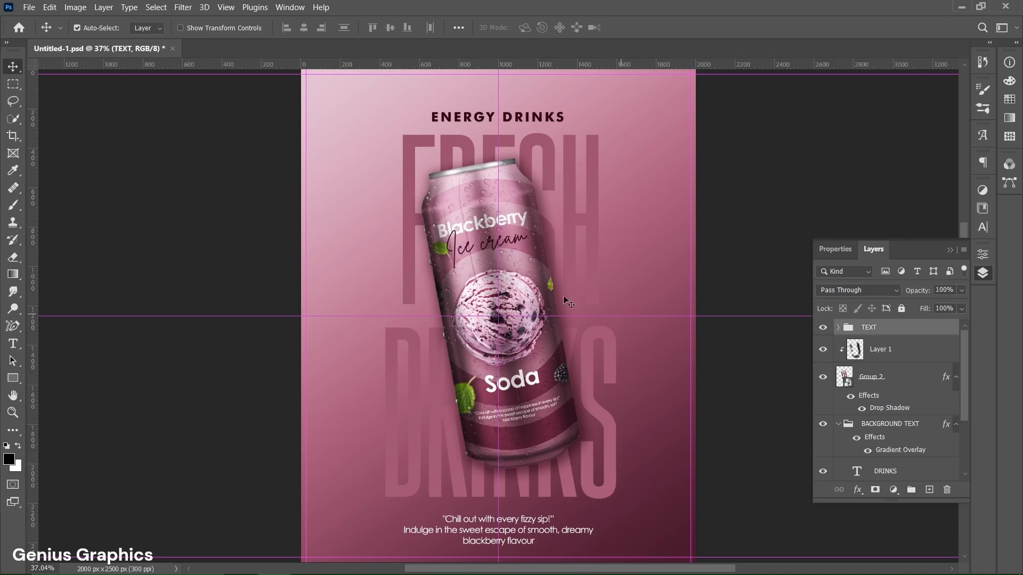
Step: Place the BLACKBERRIES image from the ICECREAM SODA folder as an embedded layer at its default size above the TEXT group
{"action": "left_click", "coordinate": [38, 6]}
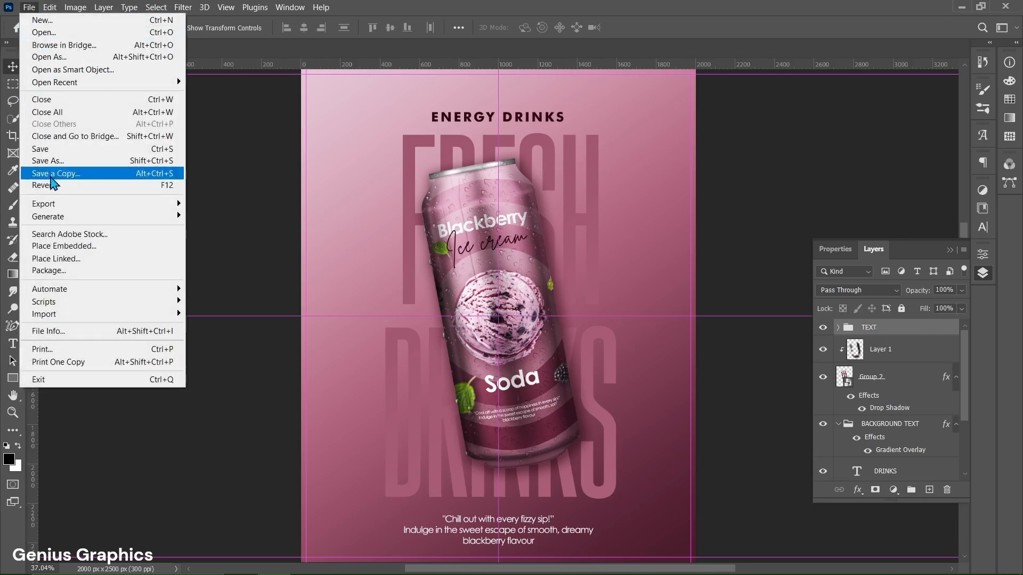
{"action": "left_click", "coordinate": [57, 252]}
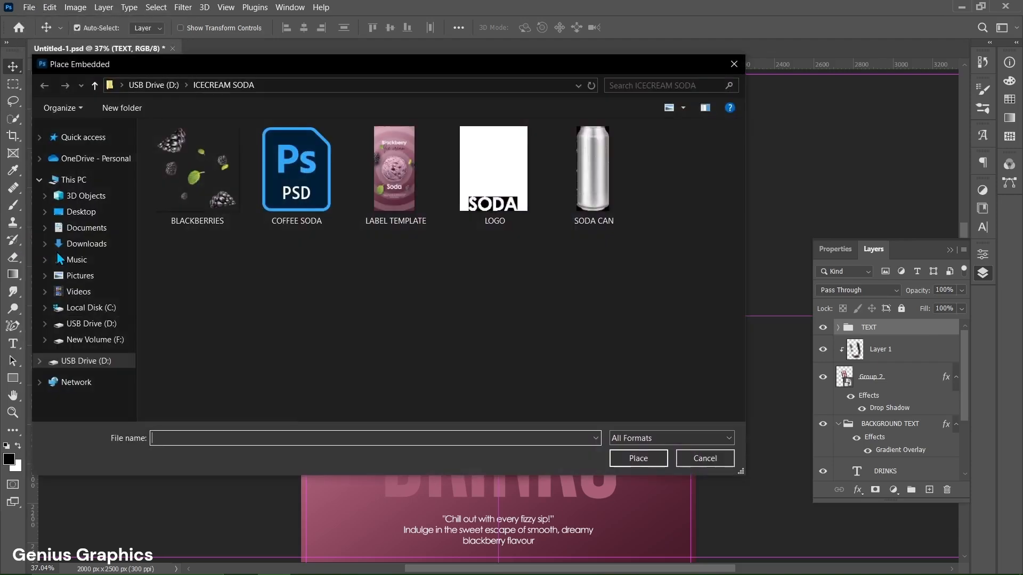
{"action": "left_click", "coordinate": [186, 196]}
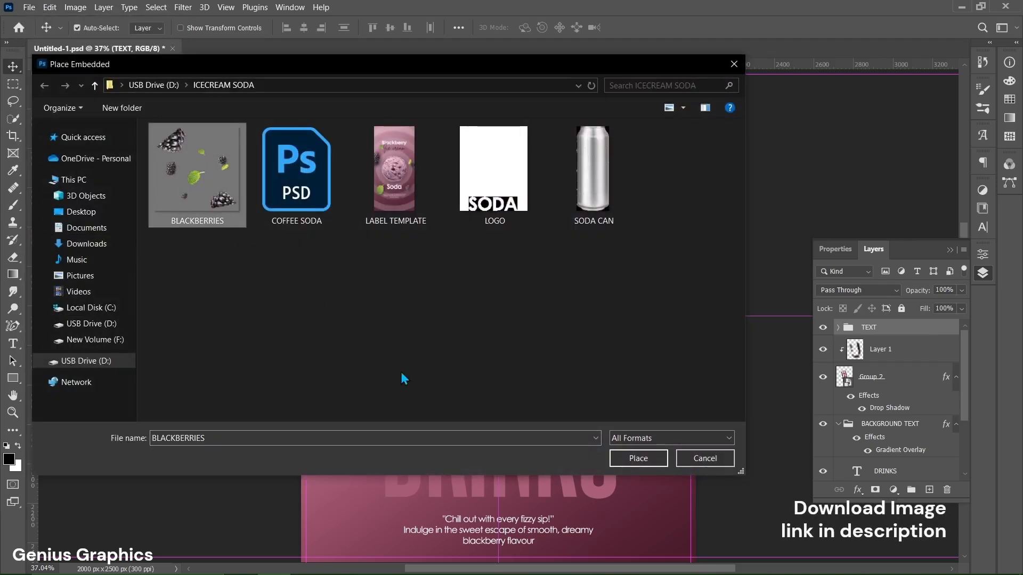
{"action": "left_click", "coordinate": [635, 461]}
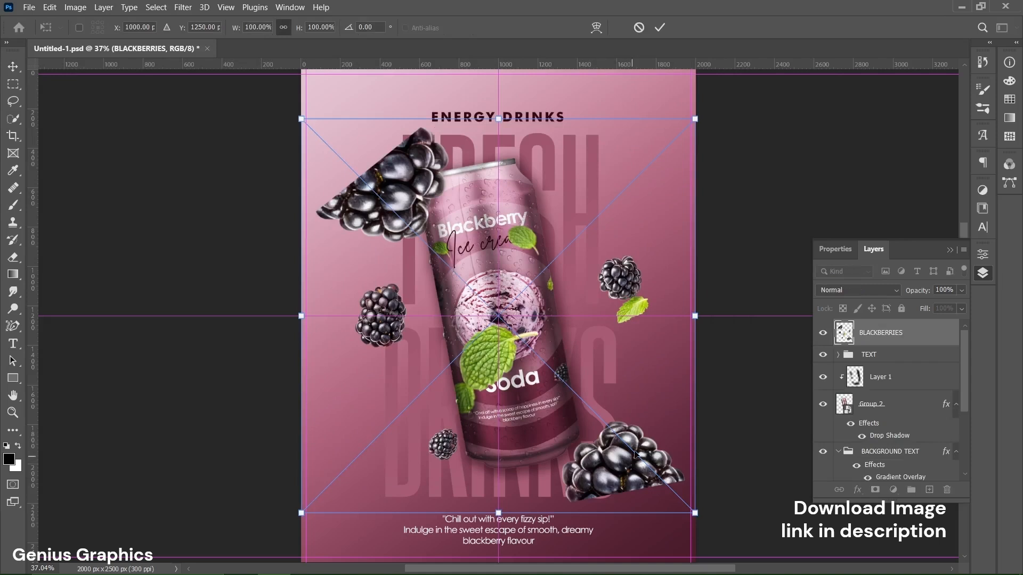
{"action": "left_click", "coordinate": [660, 28]}
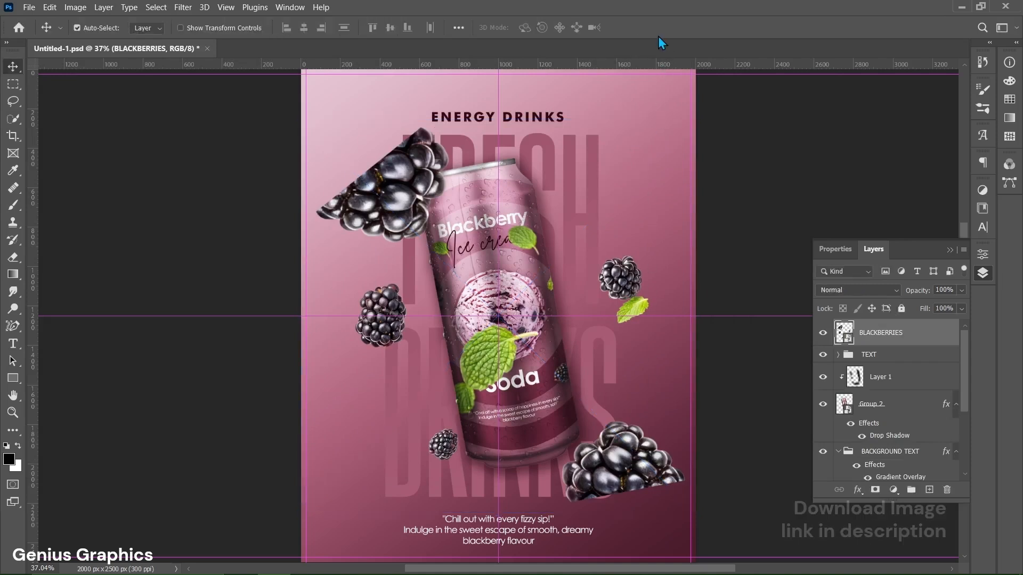
Step: Lasso the large blackberry at the can's upper left and copy it from the BLACKBERRIES layer onto its own layer
{"action": "left_click", "coordinate": [16, 104]}
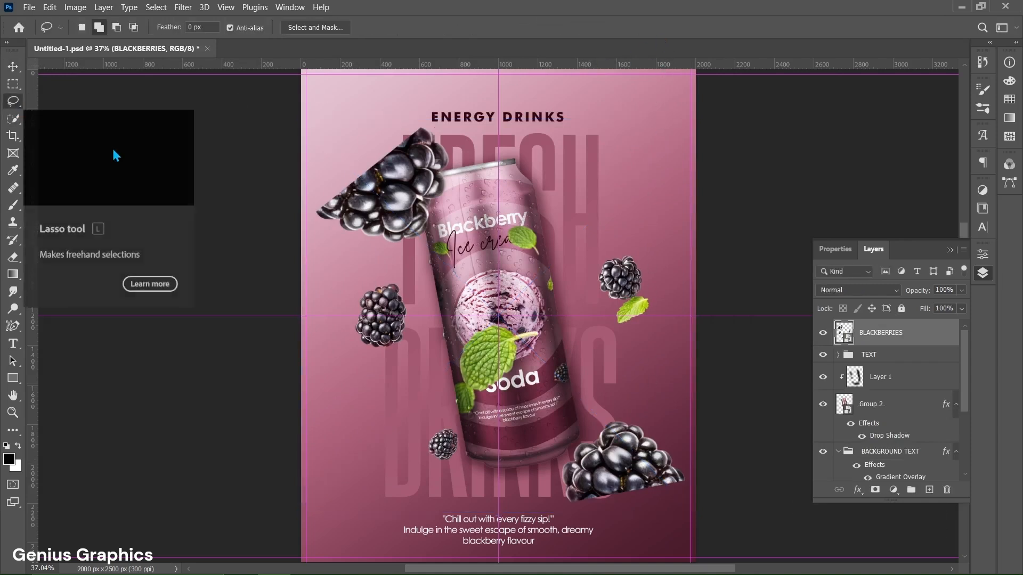
{"action": "mouse_move", "coordinate": [330, 157]}
{"action": "left_mouse_down"}
{"action": "mouse_move", "coordinate": [309, 189]}
{"action": "mouse_move", "coordinate": [307, 218]}
{"action": "mouse_move", "coordinate": [322, 242]}
{"action": "mouse_move", "coordinate": [412, 249]}
{"action": "mouse_move", "coordinate": [449, 228]}
{"action": "mouse_move", "coordinate": [456, 140]}
{"action": "left_mouse_up"}
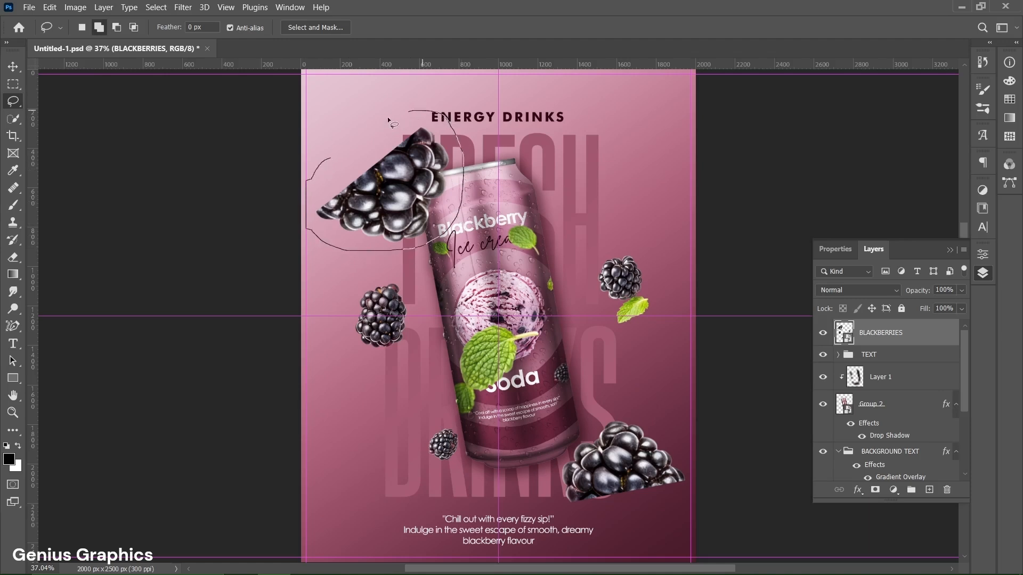
{"action": "left_click_drag", "start_coordinate": [333, 155], "coordinate": [334, 158]}
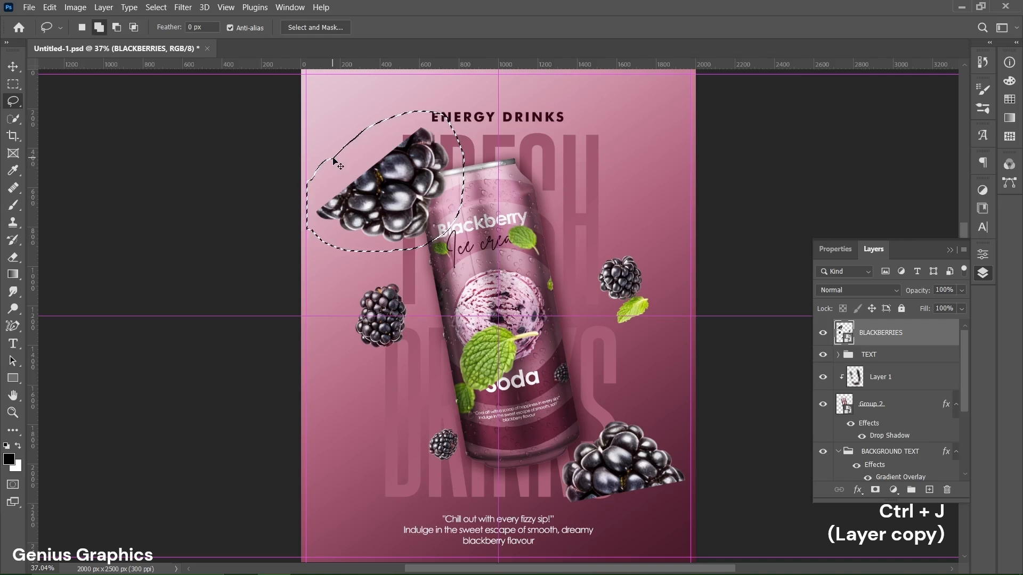
{"action": "key", "text": "ctrl+j"}
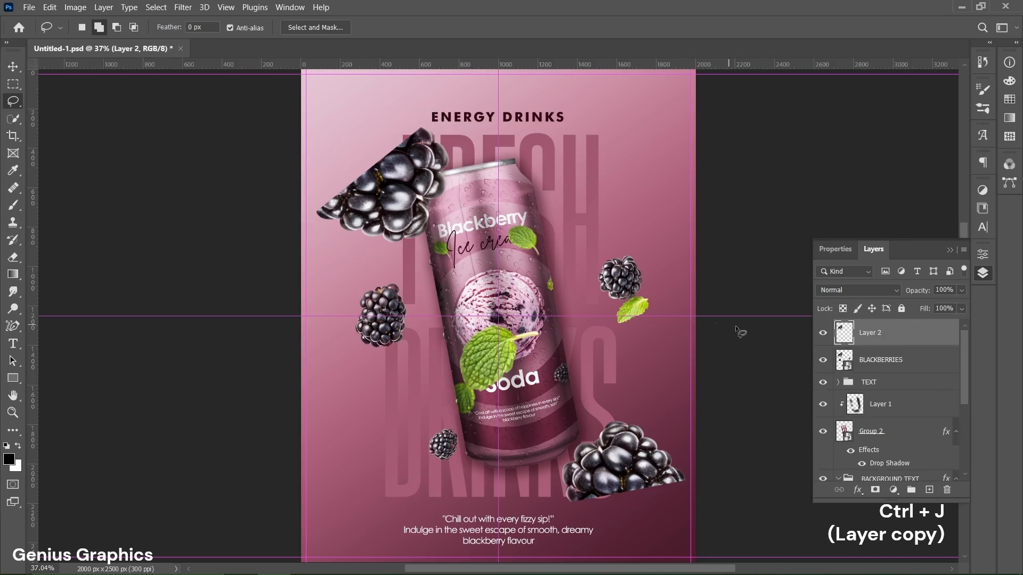
Step: Lasso the small blackberry to the right of the can and copy it from the BLACKBERRIES layer onto its own layer
{"action": "left_click", "coordinate": [864, 362]}
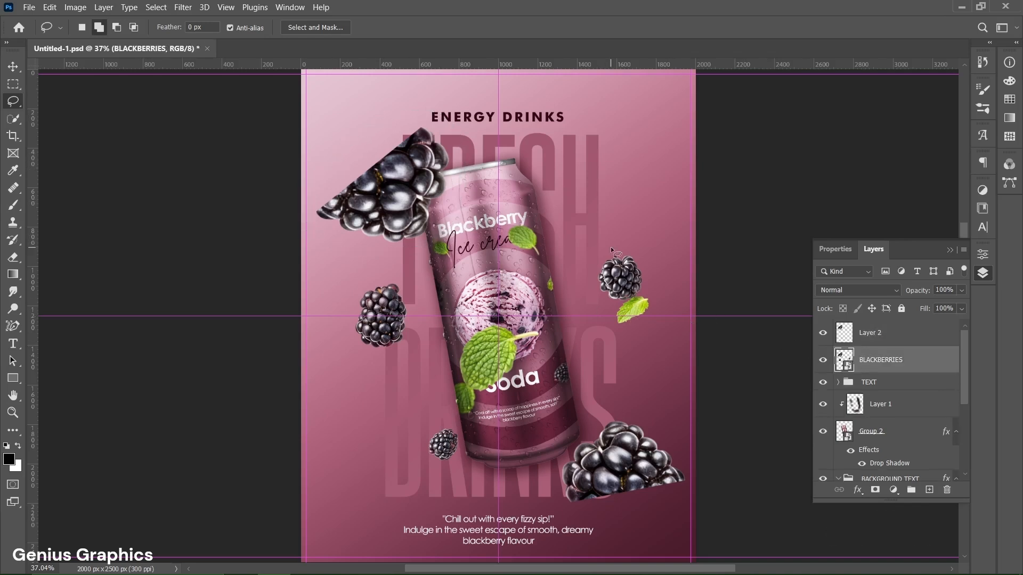
{"action": "mouse_move", "coordinate": [610, 247]}
{"action": "left_mouse_down"}
{"action": "mouse_move", "coordinate": [590, 261]}
{"action": "mouse_move", "coordinate": [608, 324]}
{"action": "mouse_move", "coordinate": [647, 331]}
{"action": "mouse_move", "coordinate": [653, 279]}
{"action": "mouse_move", "coordinate": [612, 250]}
{"action": "left_mouse_up"}
{"action": "key", "text": "ctrl+j"}
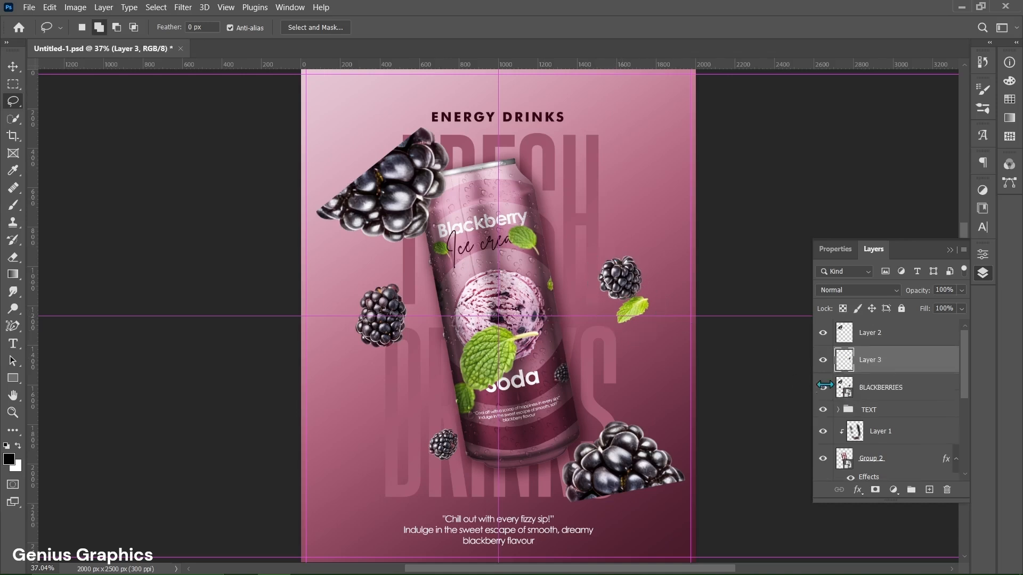
Step: Lasso the mint leaf over the can's lettering and the blackberry left of the can, copying each from the BLACKBERRIES layer onto its own layer
{"action": "left_click", "coordinate": [865, 392]}
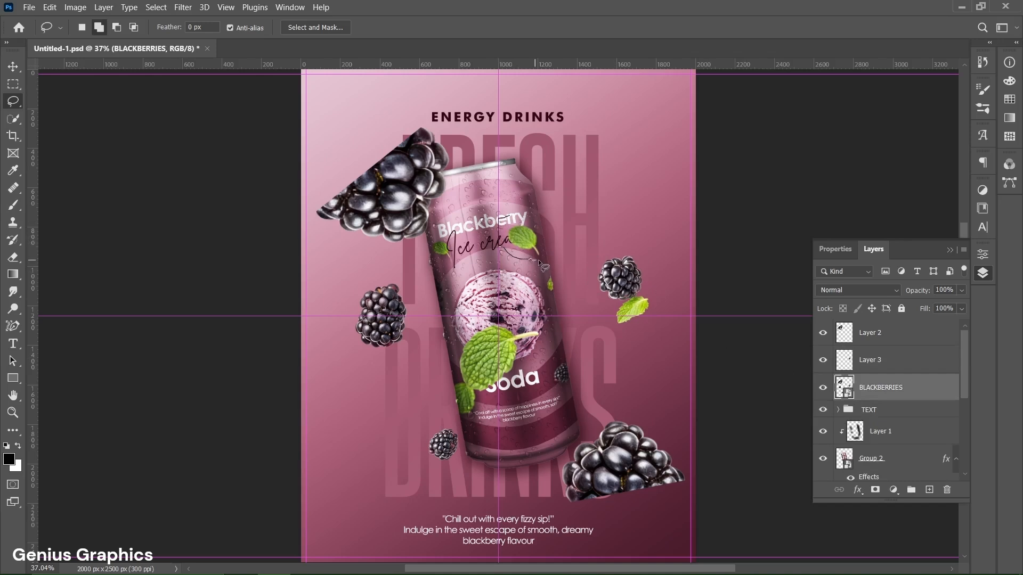
{"action": "left_click_drag", "start_coordinate": [534, 216], "coordinate": [513, 212]}
{"action": "key", "text": "ctrl+j"}
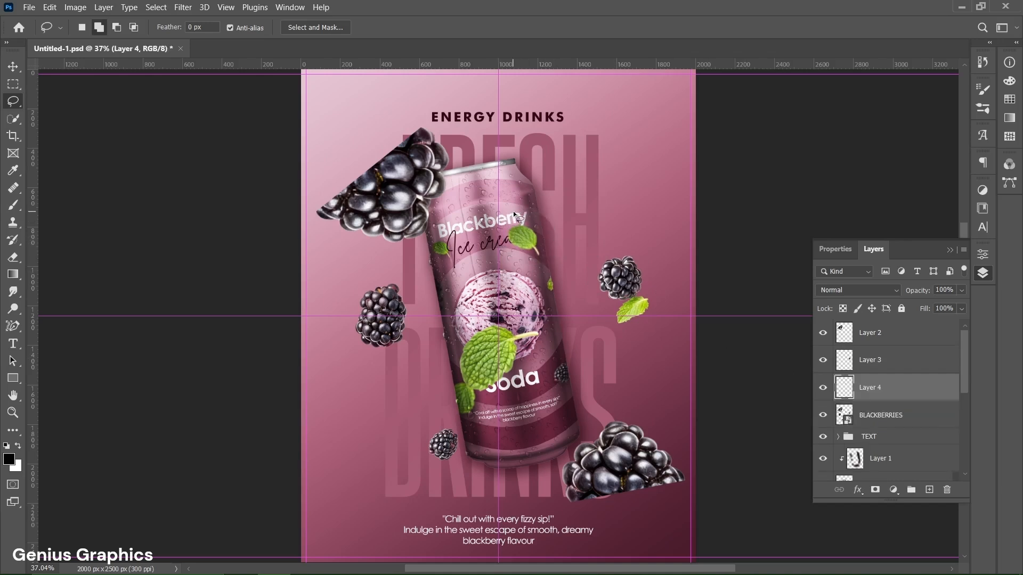
{"action": "left_click", "coordinate": [864, 417]}
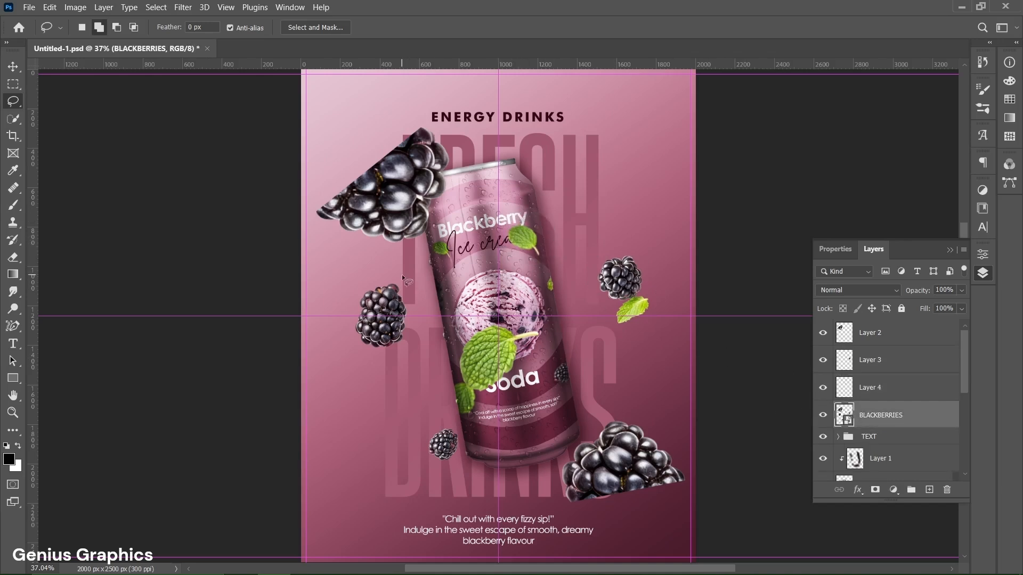
{"action": "mouse_move", "coordinate": [406, 344]}
{"action": "left_mouse_down"}
{"action": "mouse_move", "coordinate": [416, 311]}
{"action": "mouse_move", "coordinate": [403, 275]}
{"action": "left_mouse_up"}
{"action": "key", "text": "ctrl+j"}
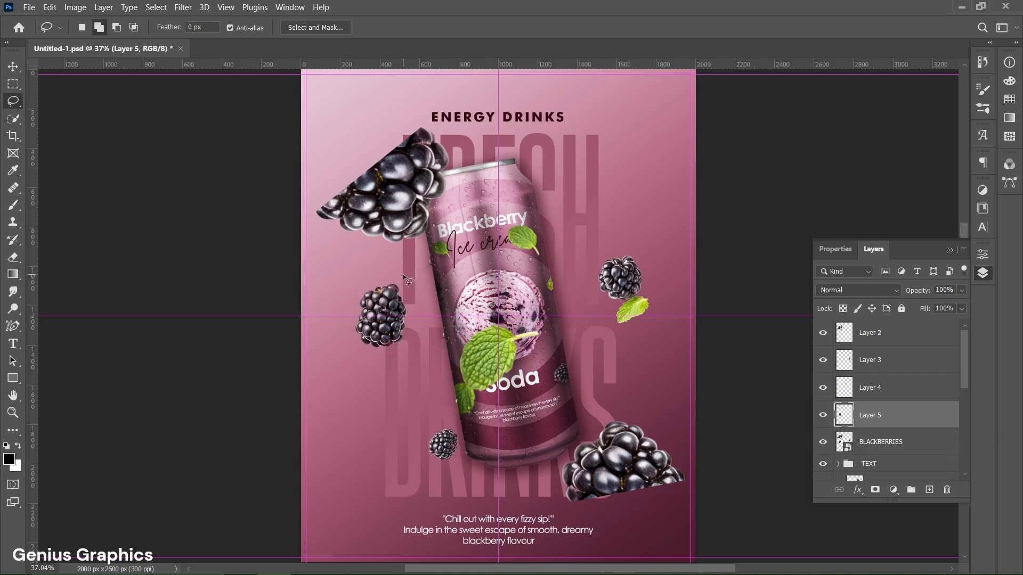
Step: Lasso the large mint leaf over the can and the small blackberry at its lower left, copying each from BLACKBERRIES onto its own layer
{"action": "left_click", "coordinate": [868, 449]}
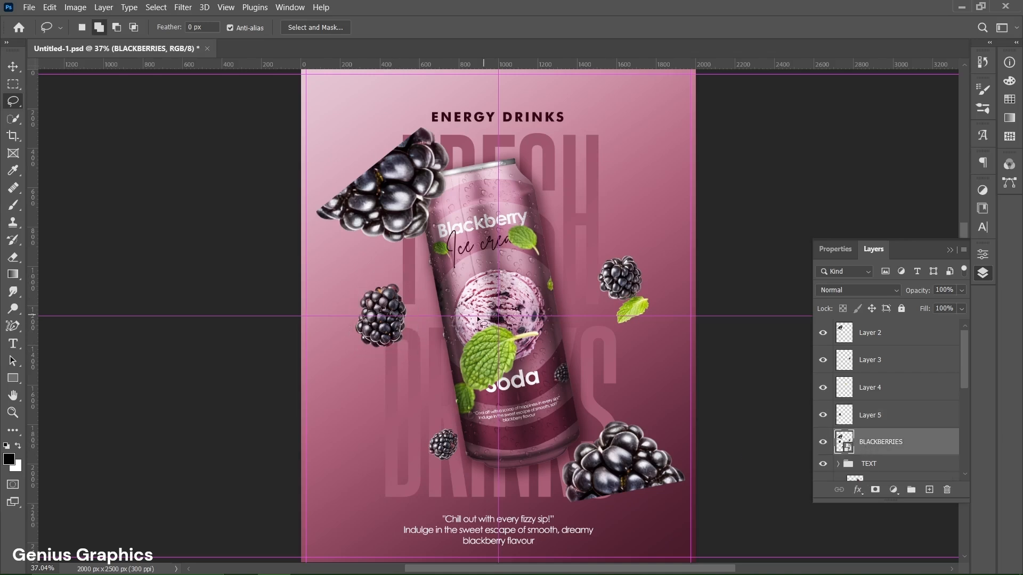
{"action": "mouse_move", "coordinate": [468, 319]}
{"action": "left_mouse_down"}
{"action": "mouse_move", "coordinate": [448, 389]}
{"action": "mouse_move", "coordinate": [500, 403]}
{"action": "mouse_move", "coordinate": [534, 381]}
{"action": "mouse_move", "coordinate": [547, 336]}
{"action": "mouse_move", "coordinate": [524, 312]}
{"action": "mouse_move", "coordinate": [474, 315]}
{"action": "left_mouse_up"}
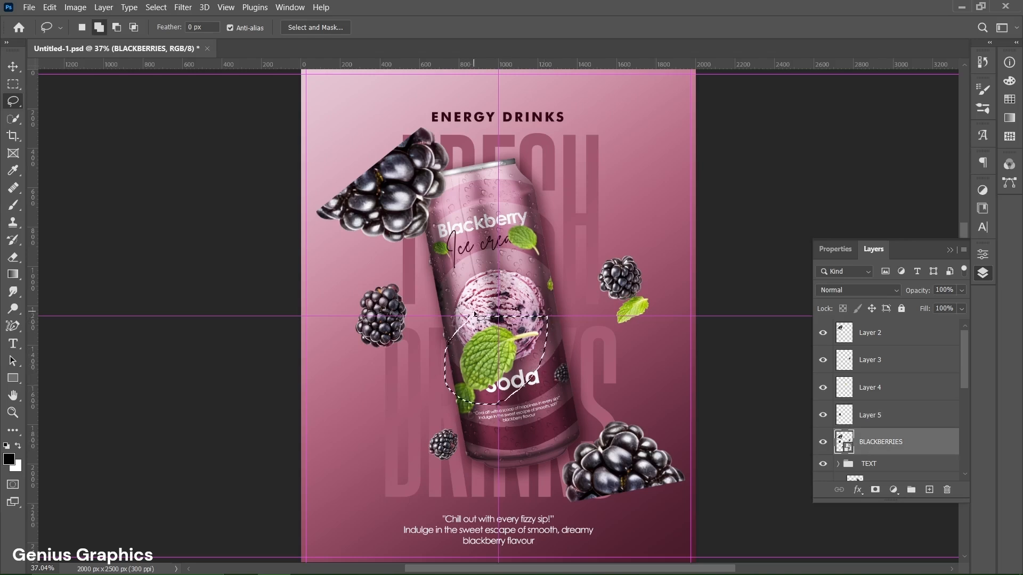
{"action": "key", "text": "ctrl+j"}
{"action": "scroll", "coordinate": [857, 429], "scroll_direction": "down", "scroll_amount": 1}
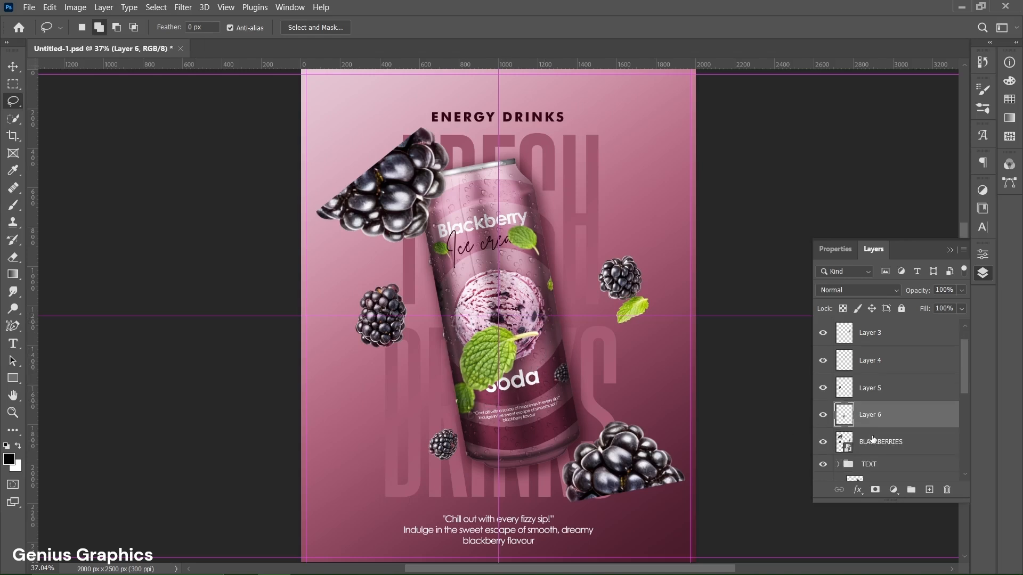
{"action": "left_click", "coordinate": [875, 442]}
{"action": "mouse_move", "coordinate": [418, 436]}
{"action": "left_mouse_down"}
{"action": "mouse_move", "coordinate": [435, 470]}
{"action": "mouse_move", "coordinate": [472, 448]}
{"action": "mouse_move", "coordinate": [463, 421]}
{"action": "left_mouse_up"}
{"action": "key", "text": "ctrl+j"}
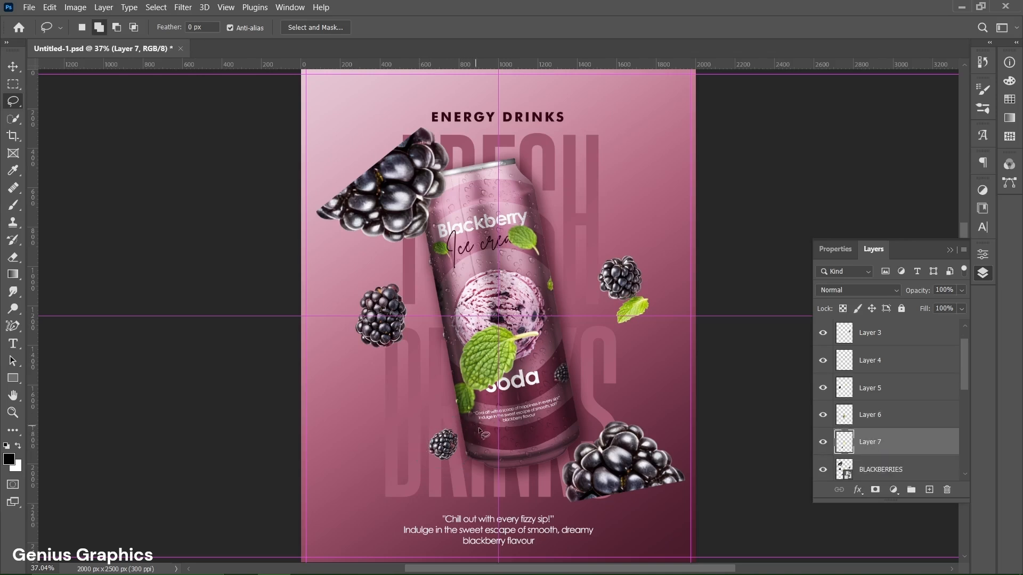
Step: Lasso the large blackberry at the can's lower right onto its own layer and delete the original BLACKBERRIES layer
{"action": "left_click", "coordinate": [883, 479]}
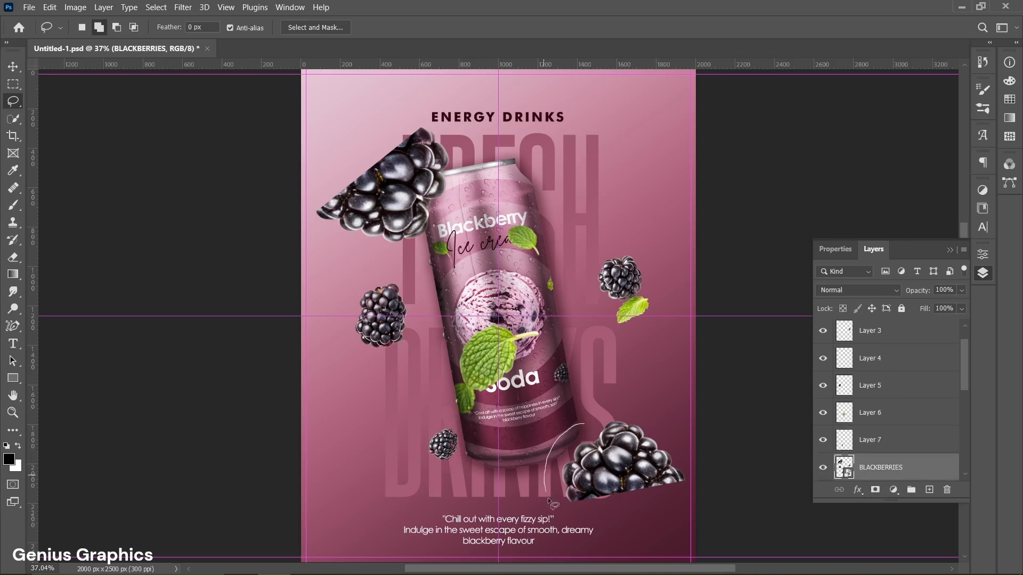
{"action": "mouse_move", "coordinate": [548, 499]}
{"action": "left_mouse_down"}
{"action": "mouse_move", "coordinate": [587, 514]}
{"action": "mouse_move", "coordinate": [670, 504]}
{"action": "mouse_move", "coordinate": [689, 491]}
{"action": "mouse_move", "coordinate": [678, 450]}
{"action": "left_mouse_up"}
{"action": "left_click_drag", "start_coordinate": [612, 418], "coordinate": [580, 424]}
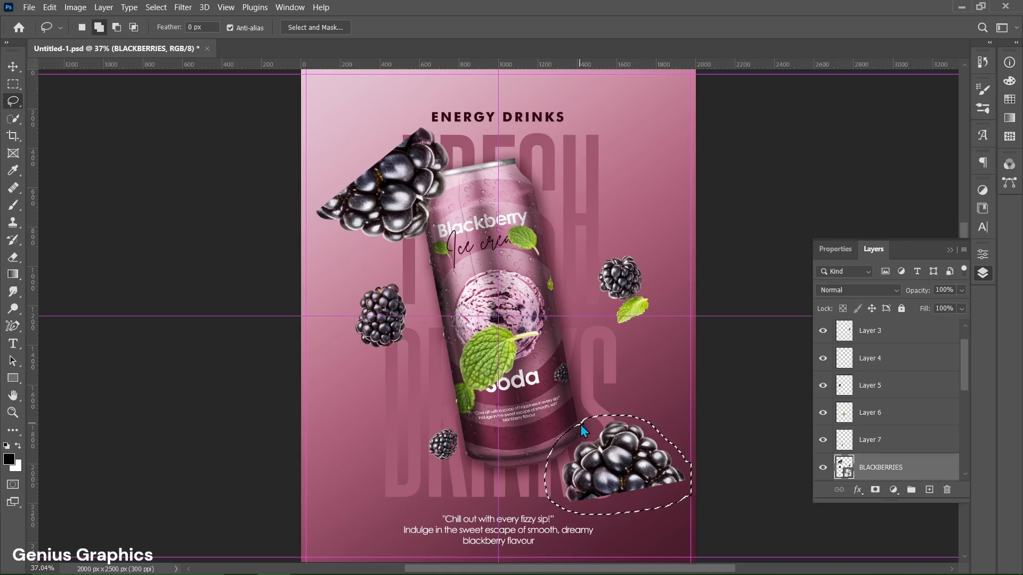
{"action": "key", "text": "ctrl+j"}
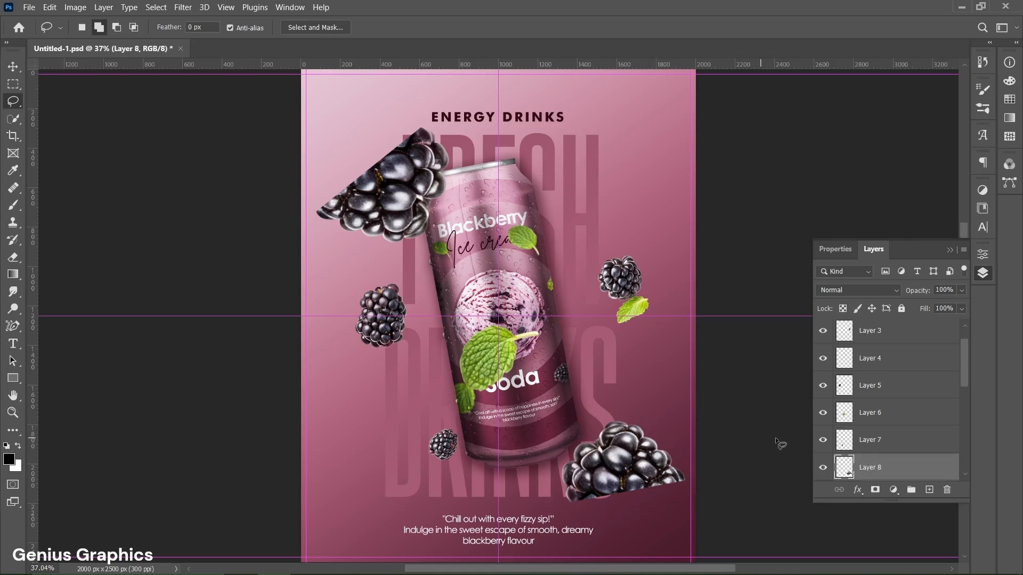
{"action": "scroll", "coordinate": [861, 443], "scroll_direction": "down", "scroll_amount": 1}
{"action": "left_click_drag", "start_coordinate": [878, 467], "coordinate": [930, 489]}
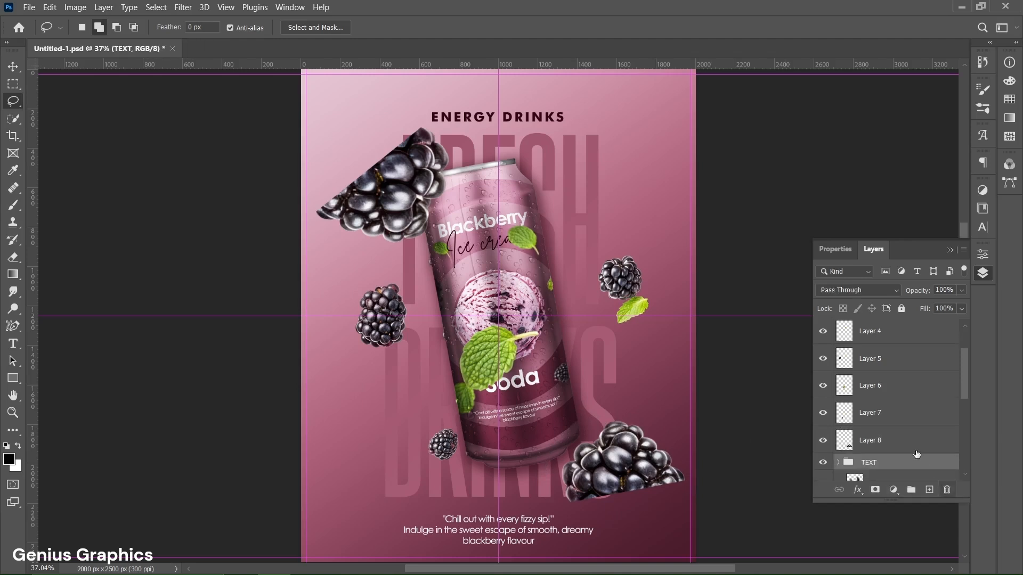
Step: Group the cut-out layers, Layer 2 through Layer 8, and name the group BLACKBERRIES
{"action": "scroll", "coordinate": [894, 404], "scroll_direction": "up", "scroll_amount": 2}
{"action": "scroll", "coordinate": [894, 403], "scroll_direction": "up", "scroll_amount": 1}
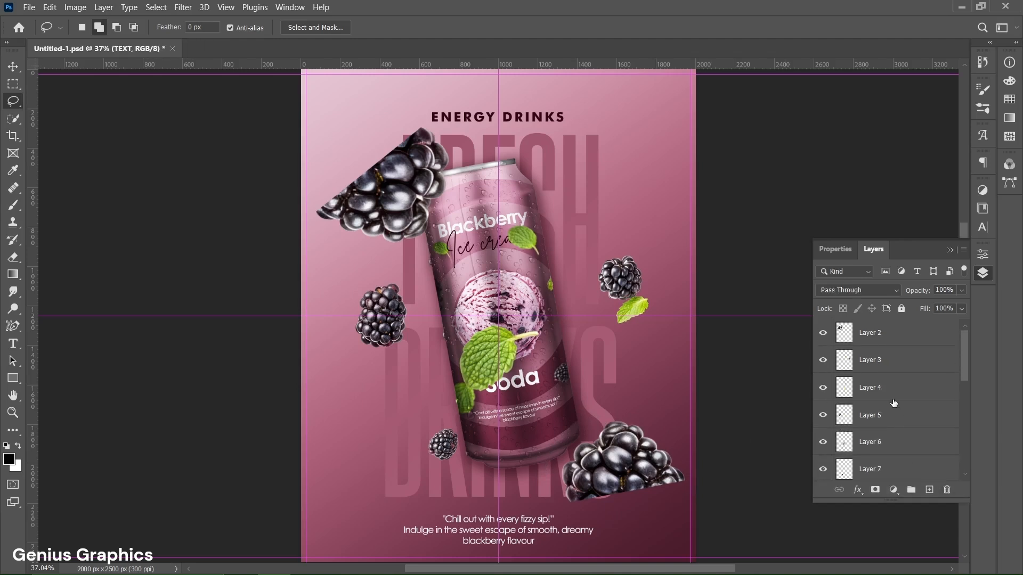
{"action": "left_click", "coordinate": [881, 339]}
{"action": "scroll", "coordinate": [889, 416], "scroll_direction": "down", "scroll_amount": 2}
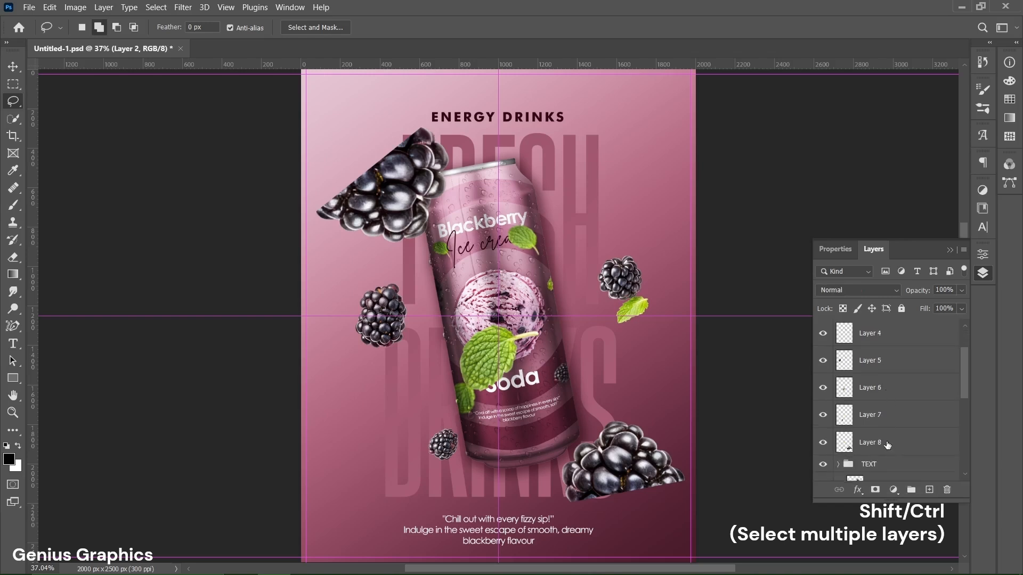
{"action": "left_click", "coordinate": [887, 445], "text": "shift"}
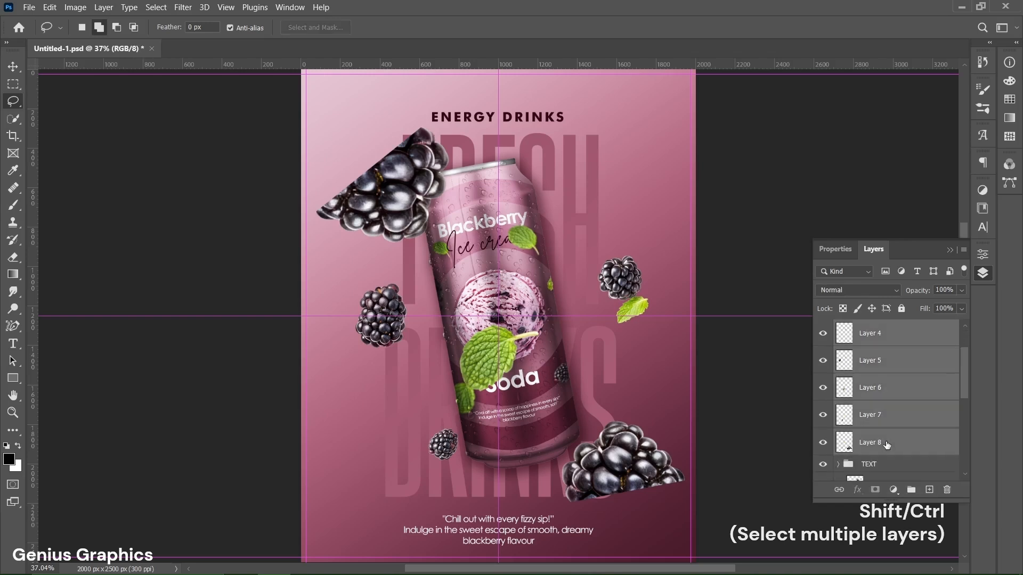
{"action": "left_click", "coordinate": [911, 489]}
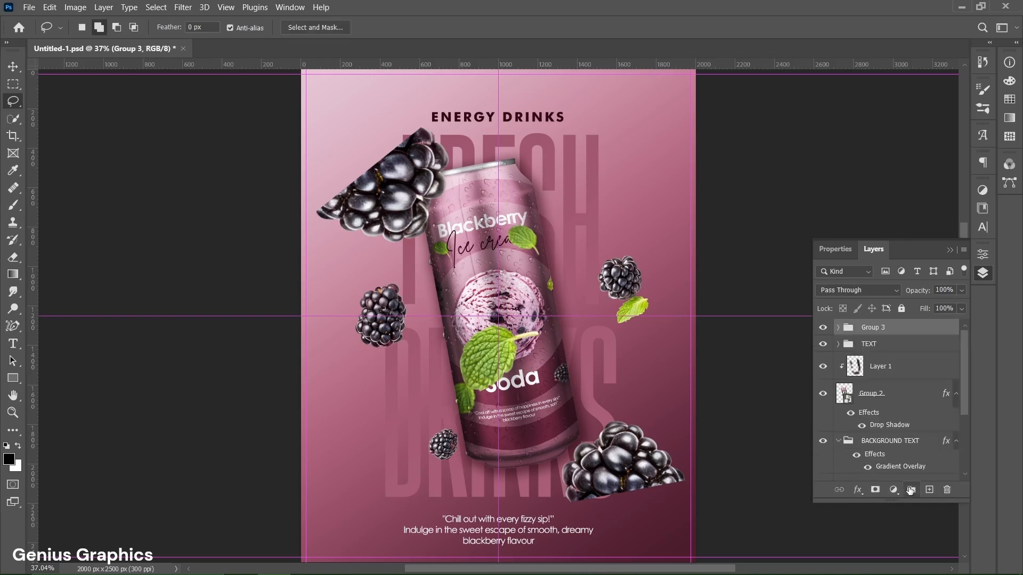
{"action": "double_click", "coordinate": [874, 335]}
{"action": "type", "text": "BLACKBERRIES"}
{"action": "left_click", "coordinate": [924, 335]}
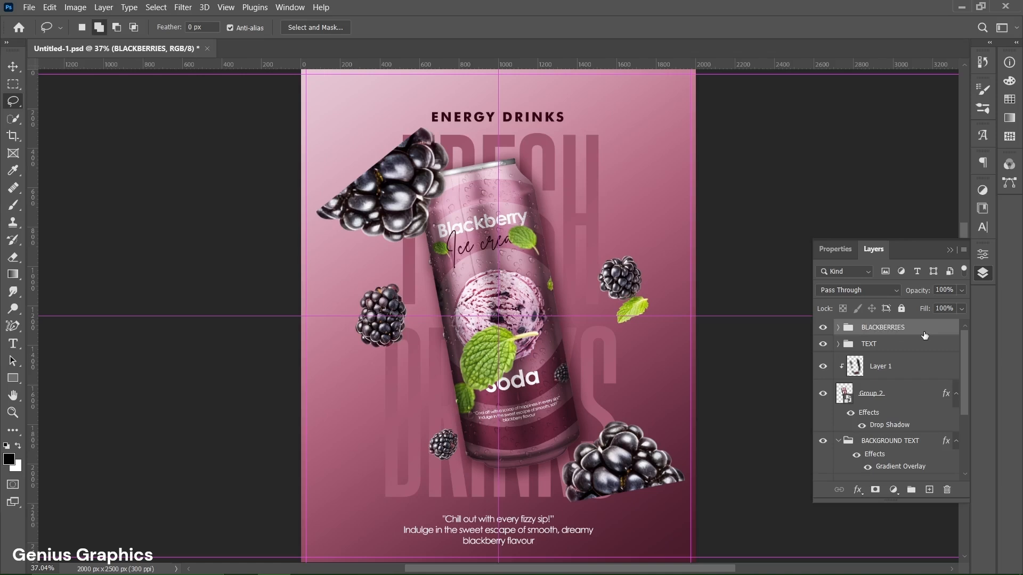
Step: Expand the BLACKBERRIES group and move the large upper blackberry into the poster's top-left corner, partly beyond the canvas edge
{"action": "left_click", "coordinate": [838, 327]}
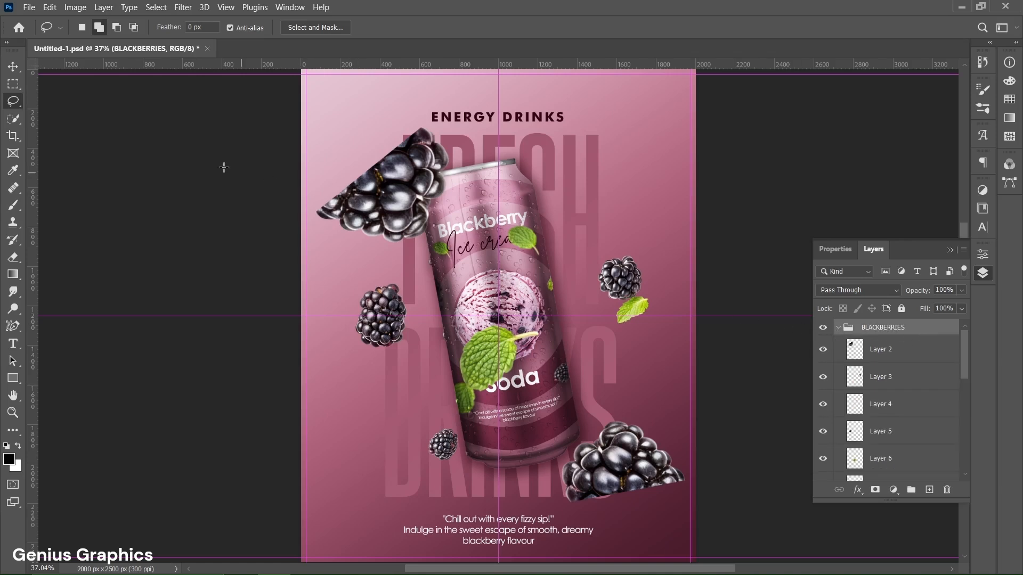
{"action": "left_click", "coordinate": [12, 66]}
{"action": "left_click", "coordinate": [351, 202]}
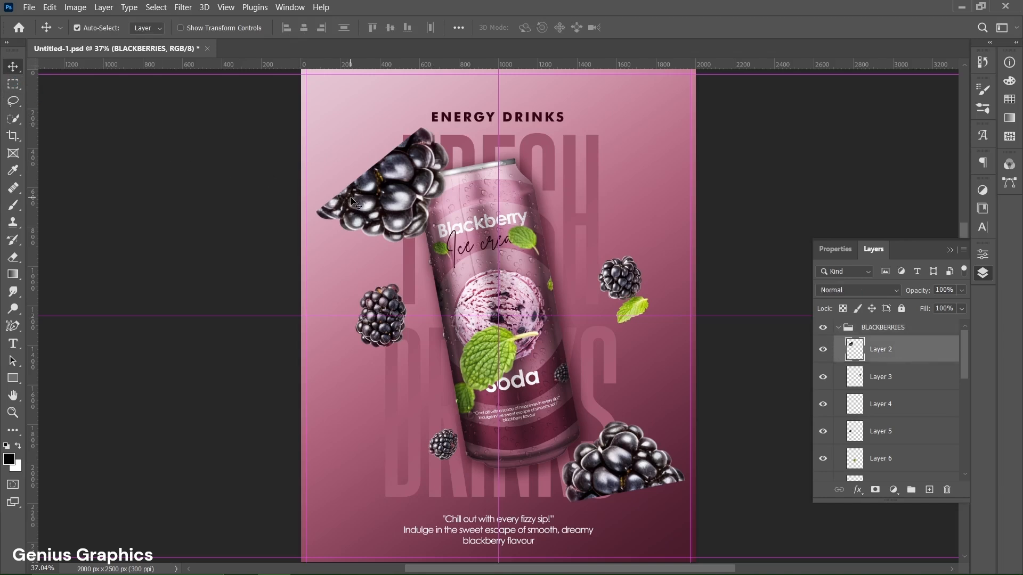
{"action": "left_click_drag", "start_coordinate": [351, 201], "coordinate": [341, 114]}
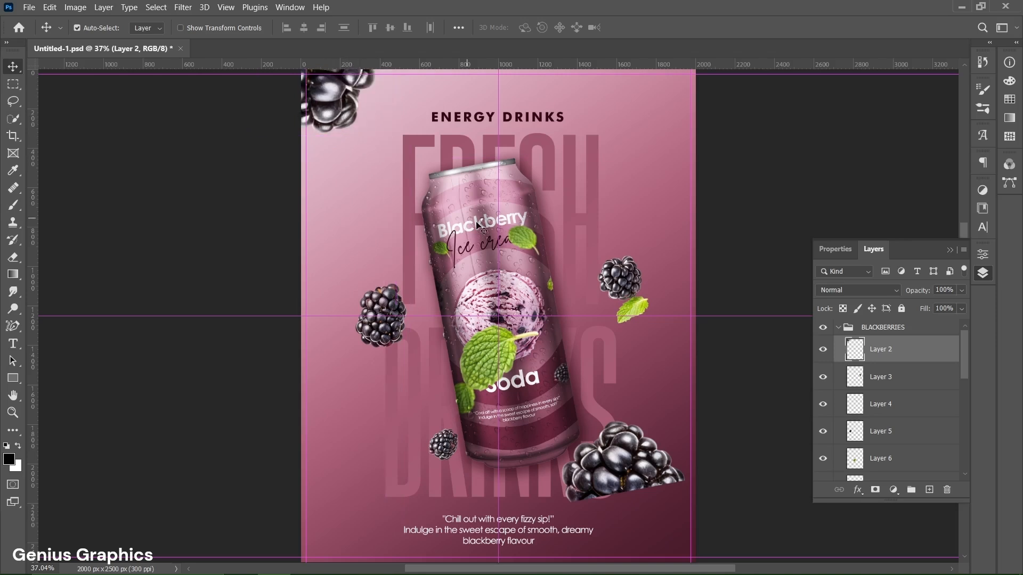
Step: Move the small mint leaf to the F of FRESH and shift the right-hand blackberry with its leaf slightly down and outward
{"action": "left_click_drag", "start_coordinate": [518, 238], "coordinate": [398, 144]}
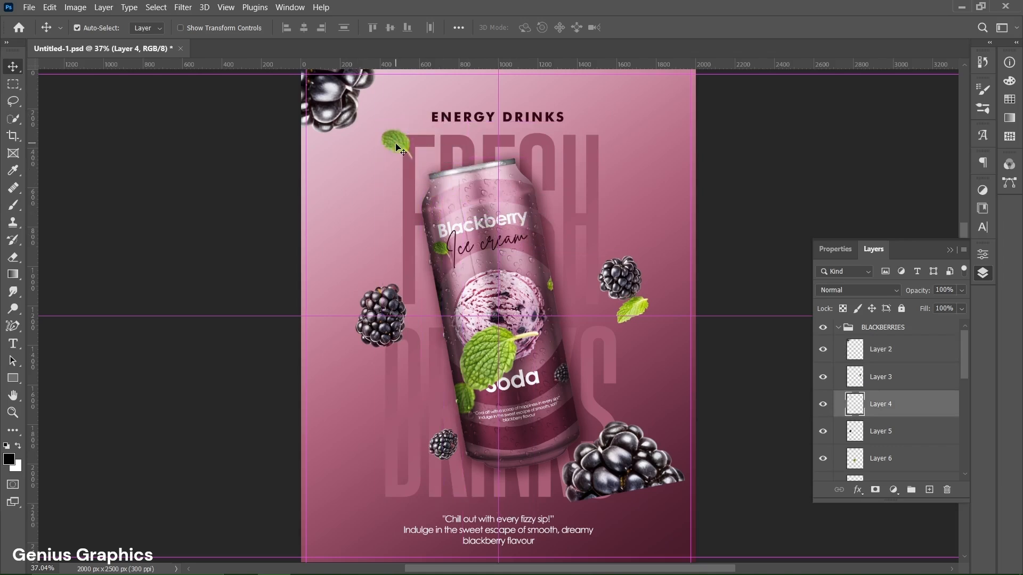
{"action": "left_click", "coordinate": [613, 281]}
{"action": "left_click_drag", "start_coordinate": [613, 280], "coordinate": [637, 298]}
Step: Move the blackberry left of the can upward and outward, and place the large mint leaf below left of the can
{"action": "left_click_drag", "start_coordinate": [382, 327], "coordinate": [356, 258]}
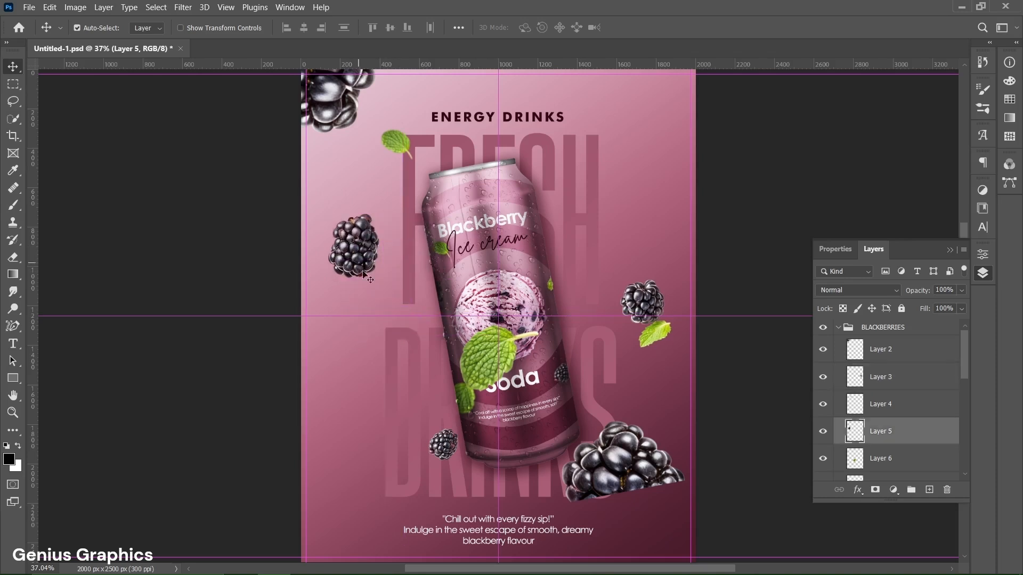
{"action": "left_click_drag", "start_coordinate": [486, 366], "coordinate": [443, 394]}
{"action": "left_click_drag", "start_coordinate": [375, 478], "coordinate": [373, 483]}
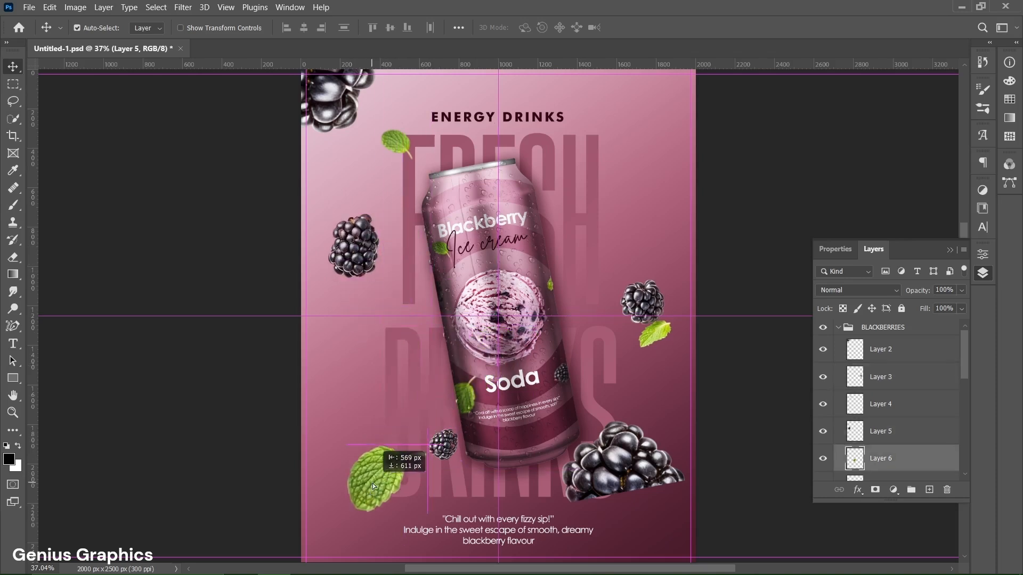
Step: Move the small blackberry down beside the tagline and the large lower blackberry into the poster's bottom-right corner, partly off the canvas
{"action": "left_click_drag", "start_coordinate": [446, 451], "coordinate": [442, 508]}
{"action": "left_click", "coordinate": [606, 481]}
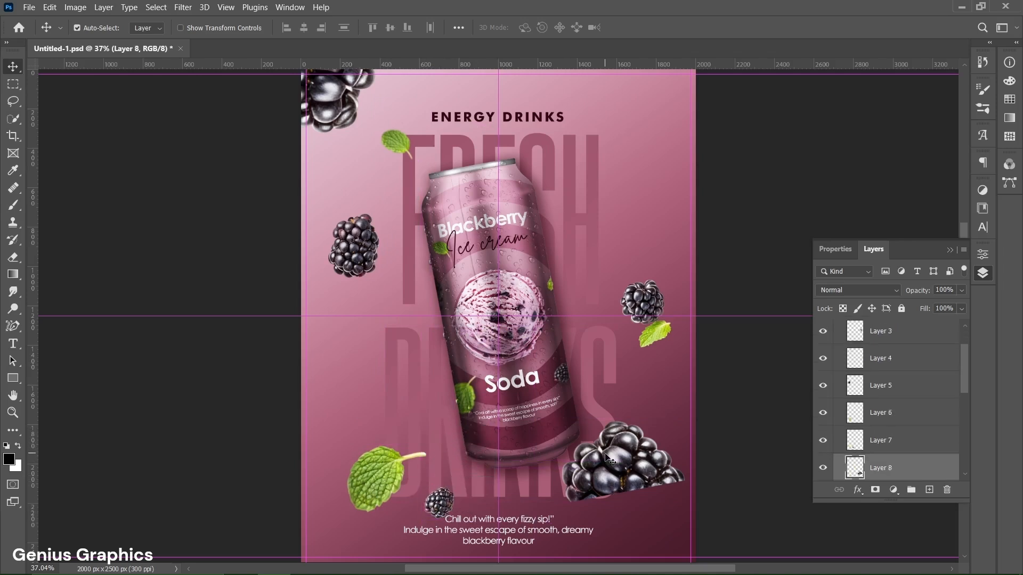
{"action": "left_click_drag", "start_coordinate": [606, 457], "coordinate": [668, 529]}
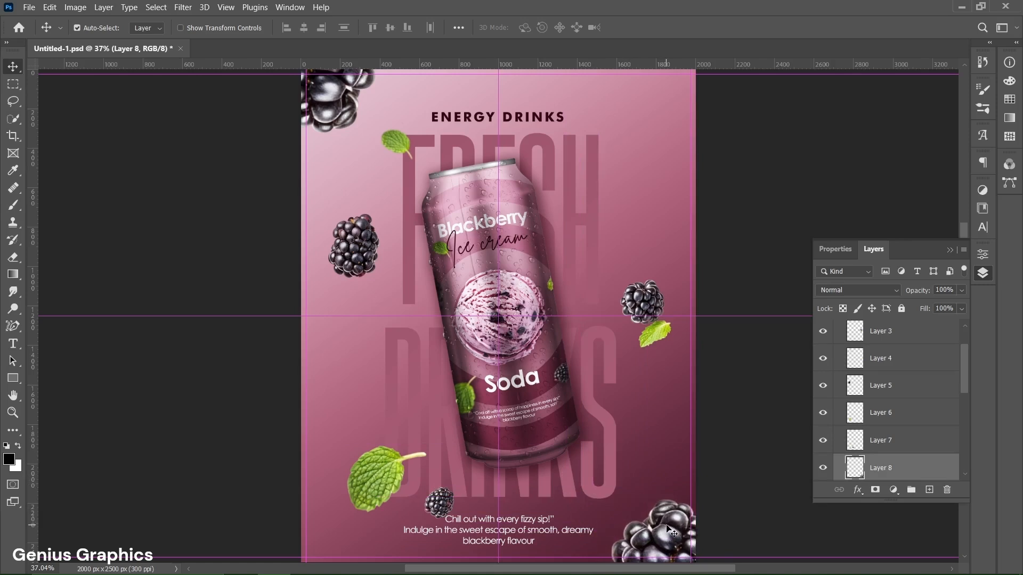
Step: Rotate the large mint leaf at the poster's lower left about 12° counterclockwise
{"action": "left_click", "coordinate": [389, 489]}
{"action": "key", "text": "ctrl+t"}
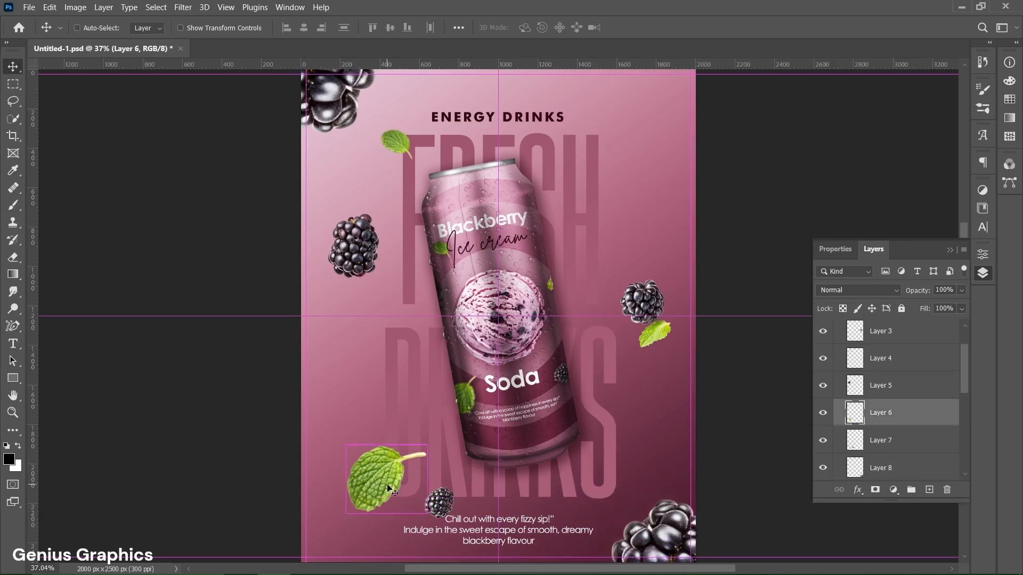
{"action": "left_click_drag", "start_coordinate": [433, 436], "coordinate": [424, 426]}
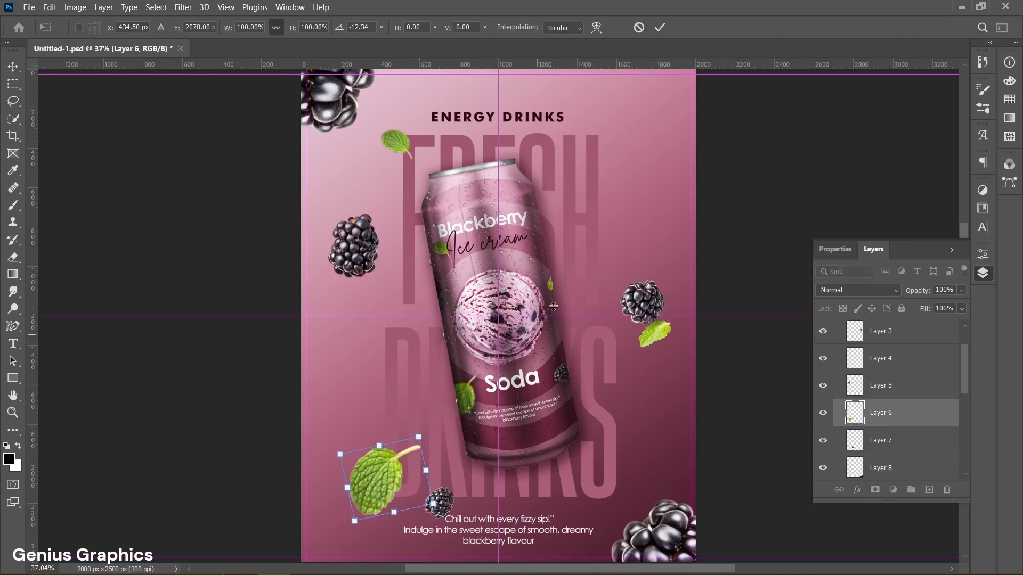
{"action": "left_click", "coordinate": [660, 29]}
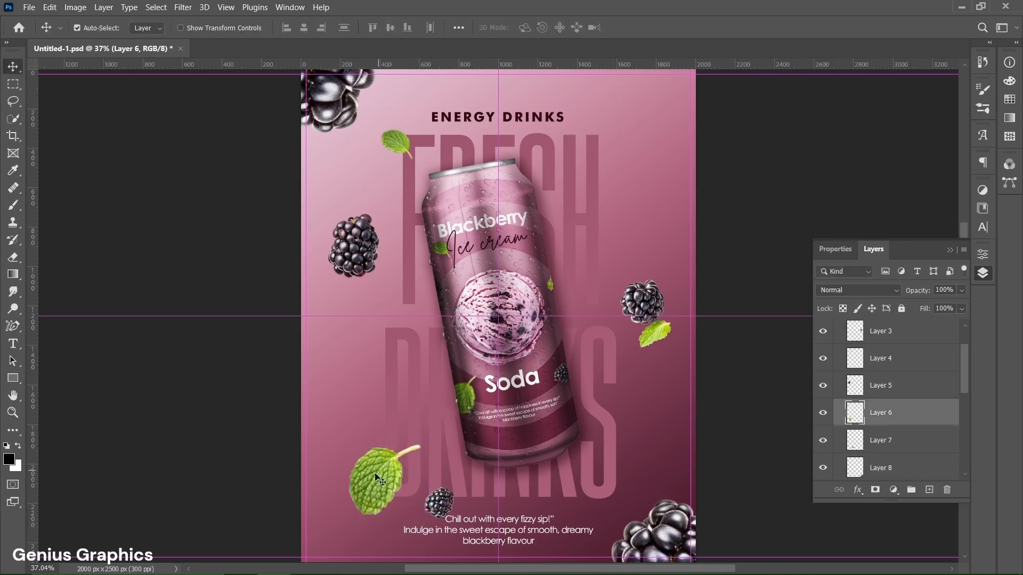
Step: Scale the large mint leaf to about 97% and shift it slightly up and to the left
{"action": "key", "text": "ctrl+t"}
{"action": "left_click_drag", "start_coordinate": [367, 480], "coordinate": [372, 478]}
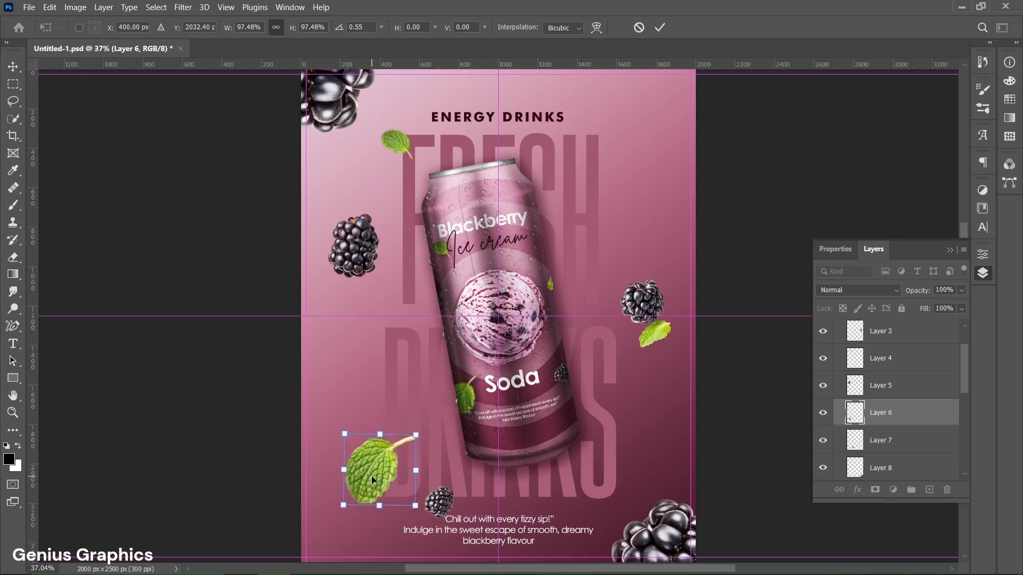
{"action": "left_click_drag", "start_coordinate": [424, 426], "coordinate": [426, 429]}
{"action": "left_click", "coordinate": [658, 28]}
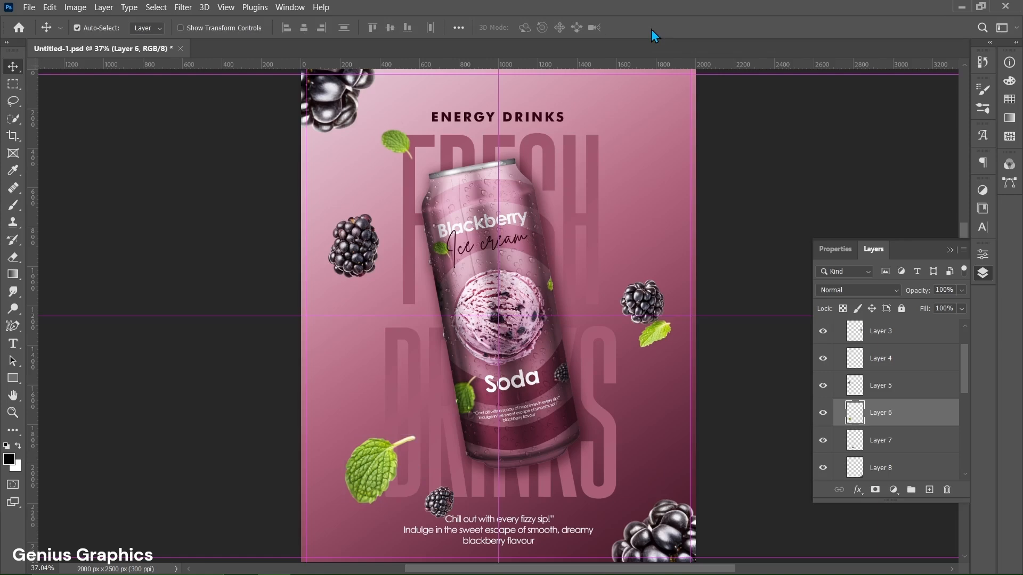
Step: Convert the large blackberry layer in the poster's bottom-right corner, Layer 8, to a smart object
{"action": "left_click", "coordinate": [639, 534]}
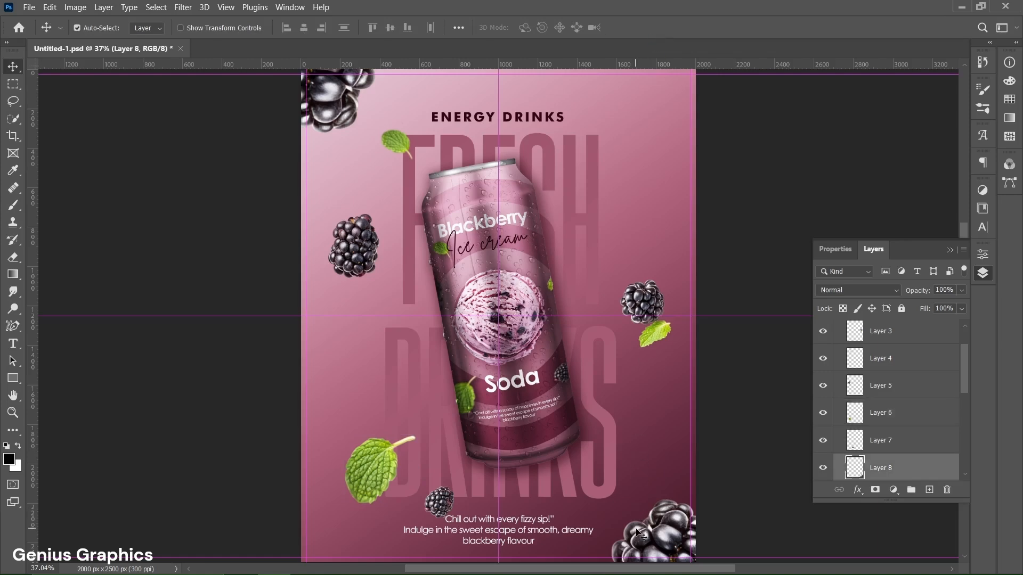
{"action": "right_click", "coordinate": [916, 471]}
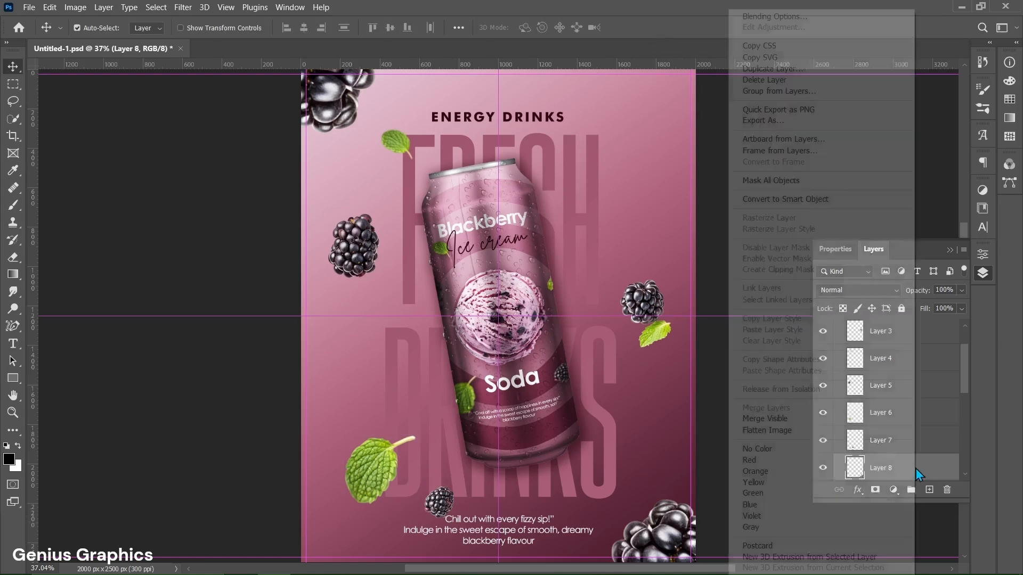
{"action": "left_click", "coordinate": [783, 199]}
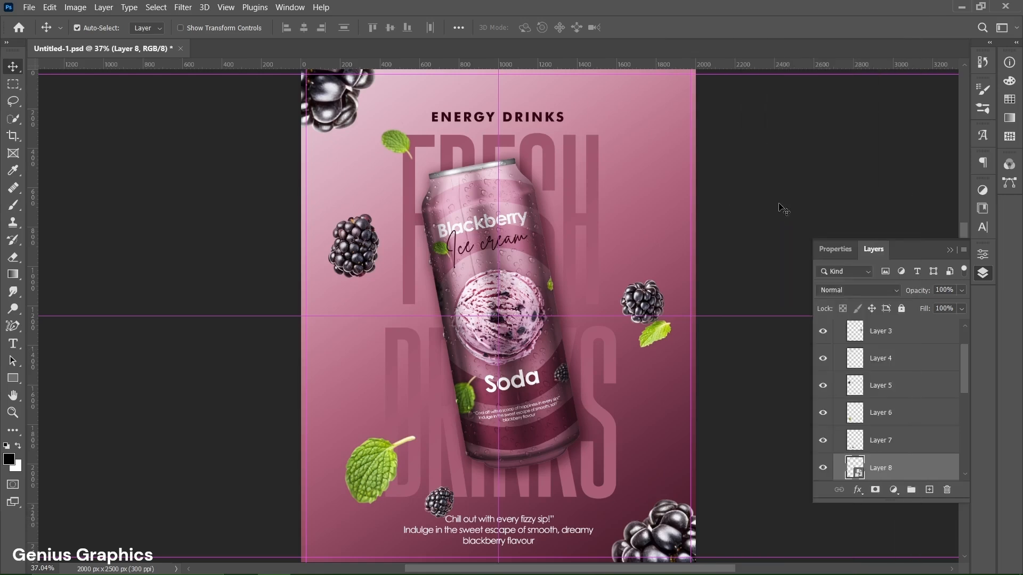
Step: Add a Multiply drop shadow to the bottom-right blackberry: colour #797979, 40% opacity, 140° angle, 20 px distance, 12% spread, 60 px size
{"action": "left_click", "coordinate": [857, 490]}
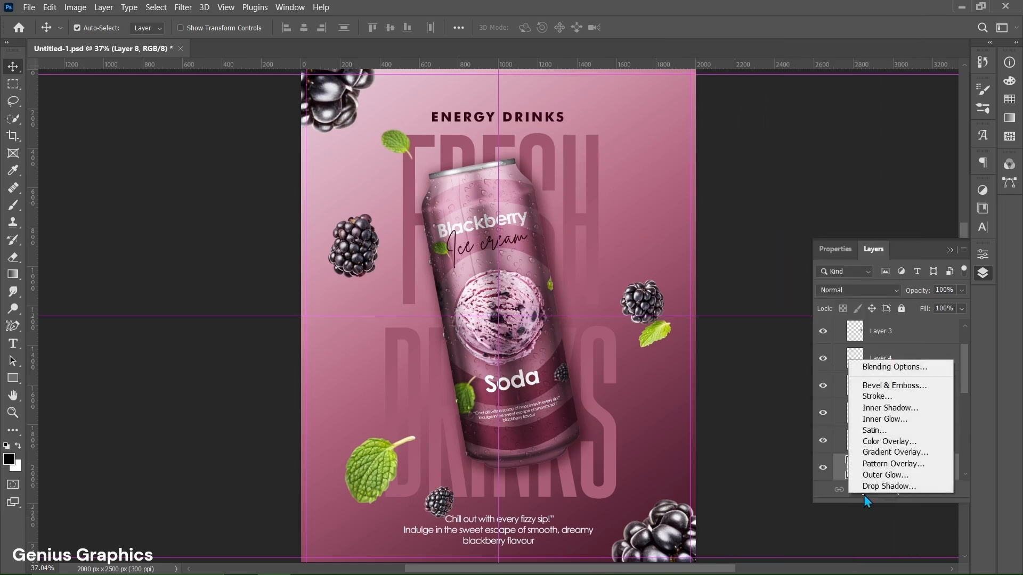
{"action": "left_click", "coordinate": [872, 486]}
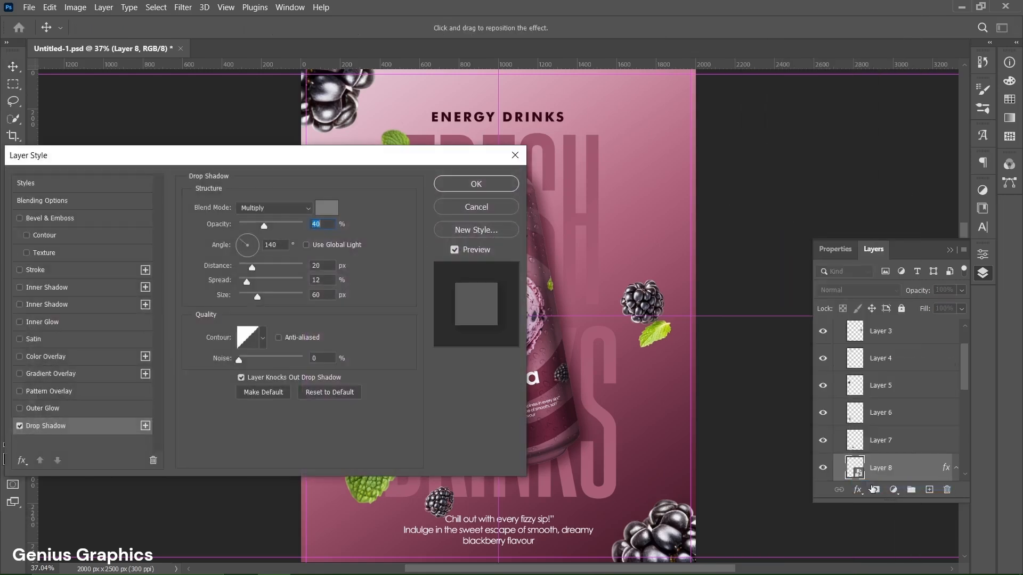
{"action": "left_click_drag", "start_coordinate": [262, 158], "coordinate": [145, 160]}
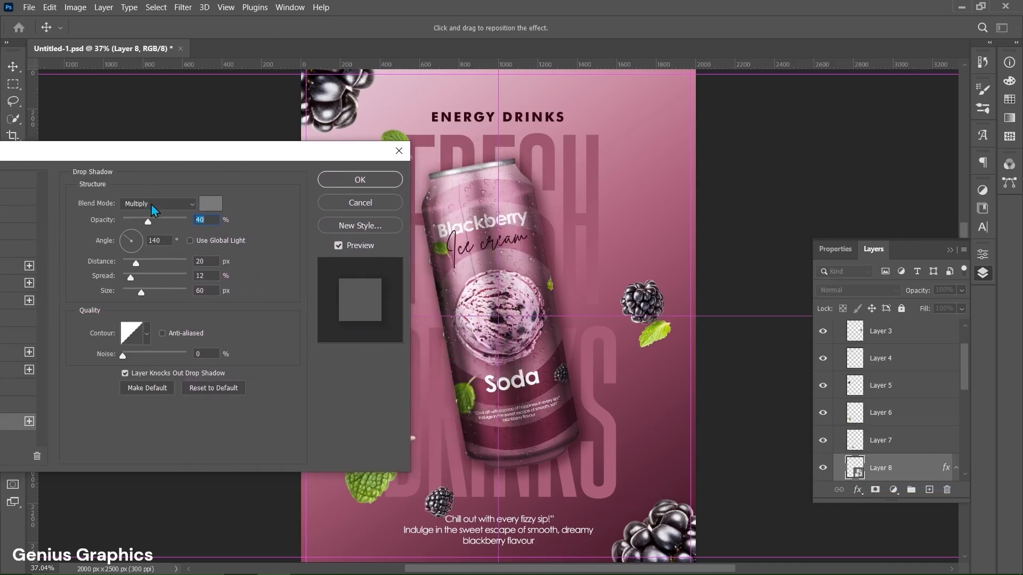
{"action": "left_click", "coordinate": [217, 209]}
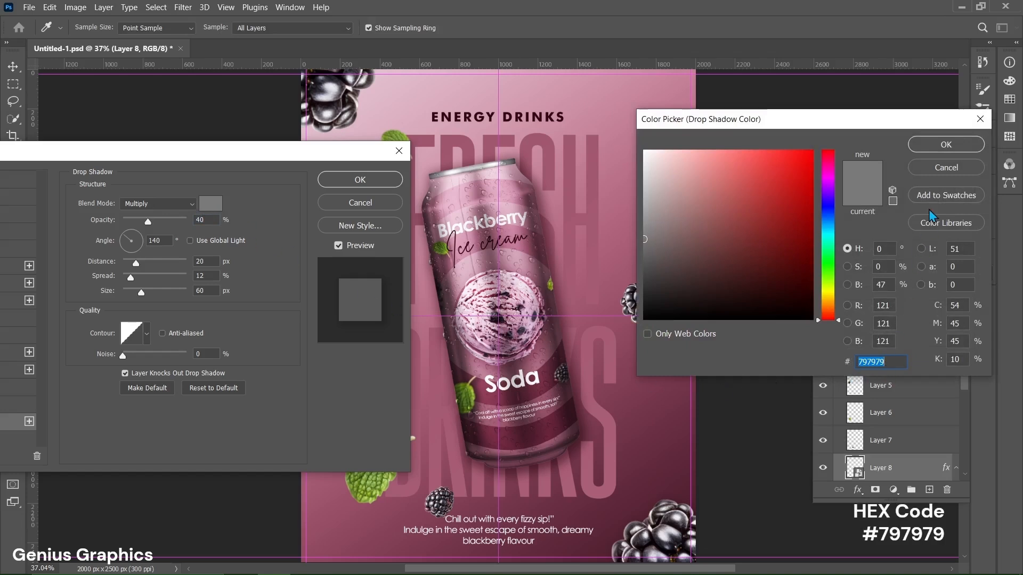
{"action": "left_click", "coordinate": [942, 148]}
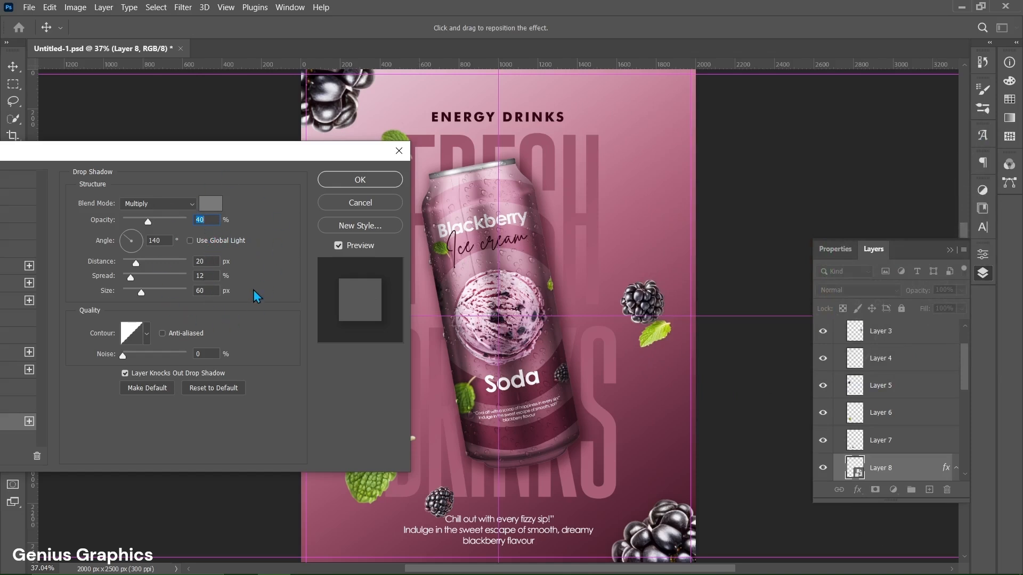
{"action": "left_click", "coordinate": [372, 184]}
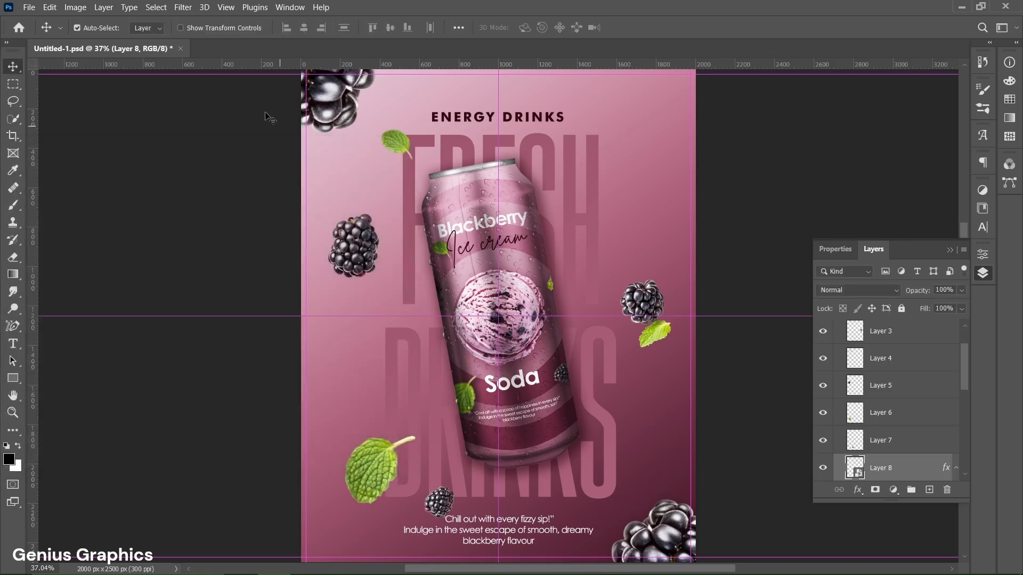
Step: Apply a Gaussian Blur with a 10 px radius to the large blackberry in the poster's bottom-right corner
{"action": "left_click", "coordinate": [181, 8]}
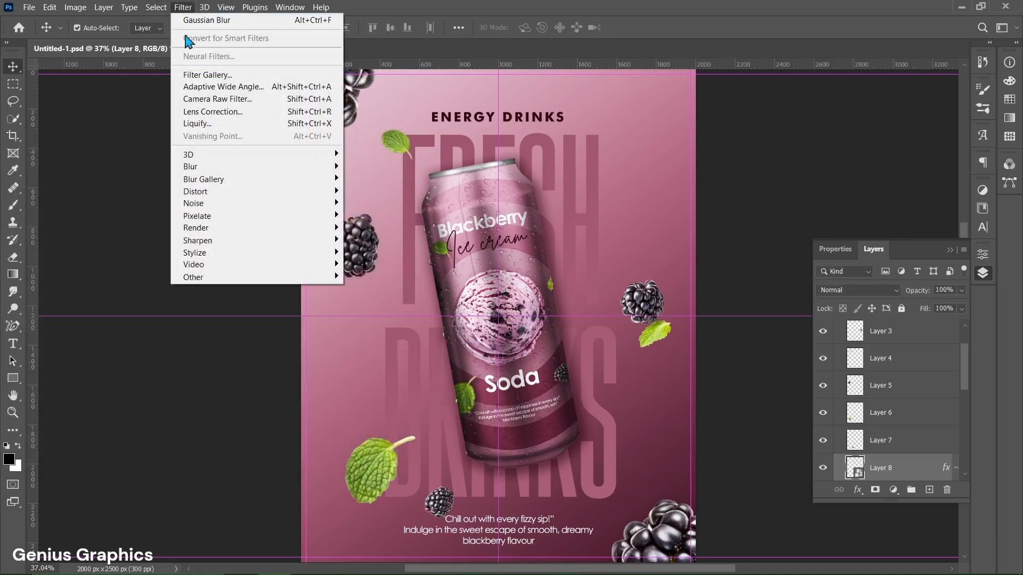
{"action": "mouse_move", "coordinate": [192, 167]}
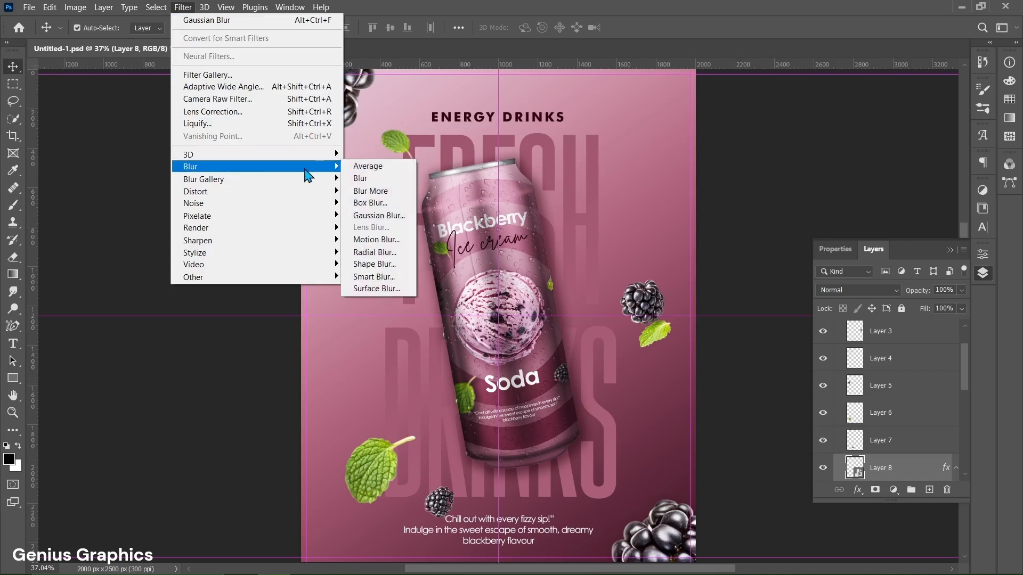
{"action": "left_click", "coordinate": [373, 215]}
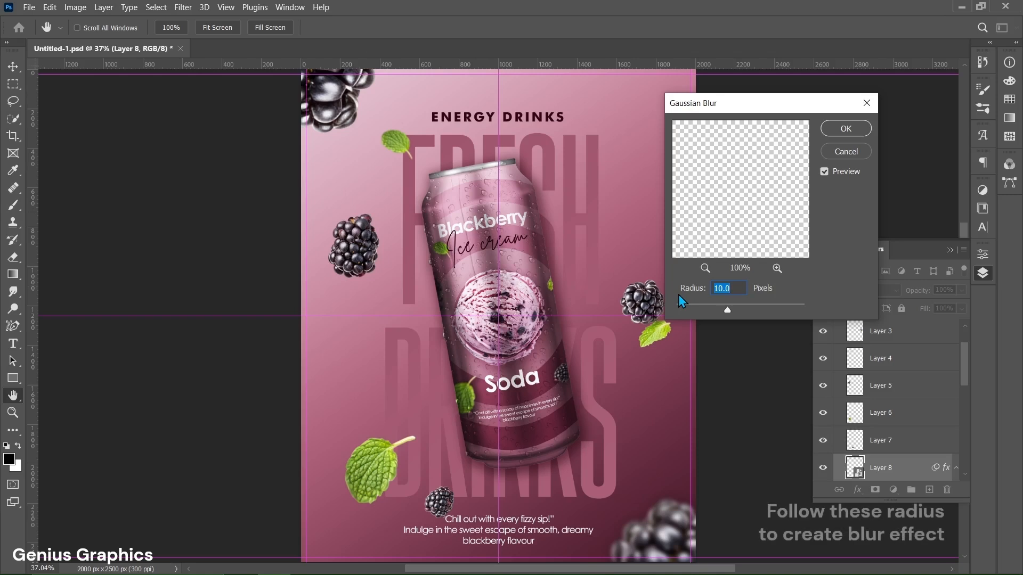
{"action": "left_click", "coordinate": [848, 131]}
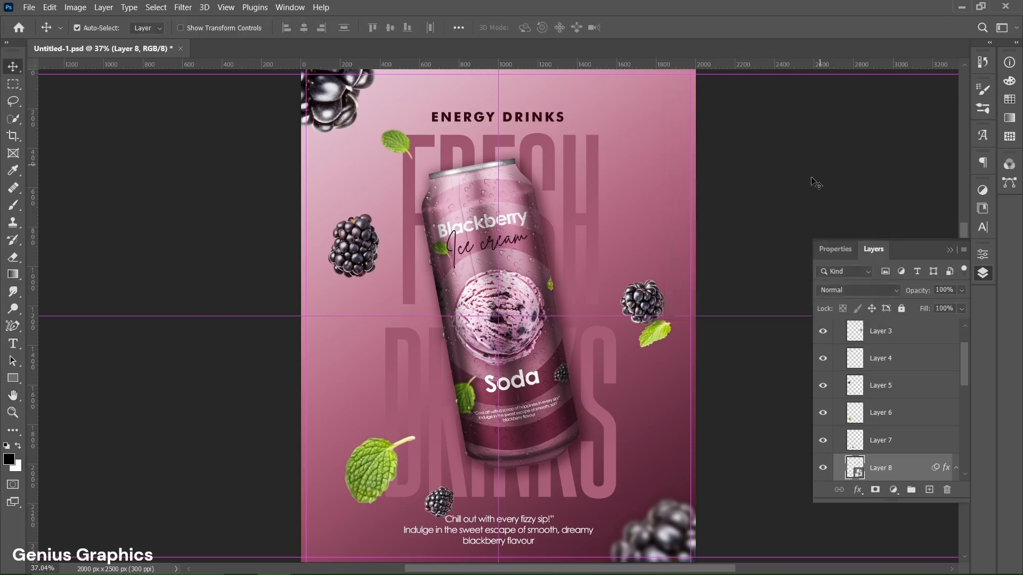
Step: Convert the blackberry with leaf right of the can to a smart object and add the gray drop shadow at 40% opacity, 20 px distance, 60 px size
{"action": "left_click", "coordinate": [654, 296]}
{"action": "right_click", "coordinate": [905, 340]}
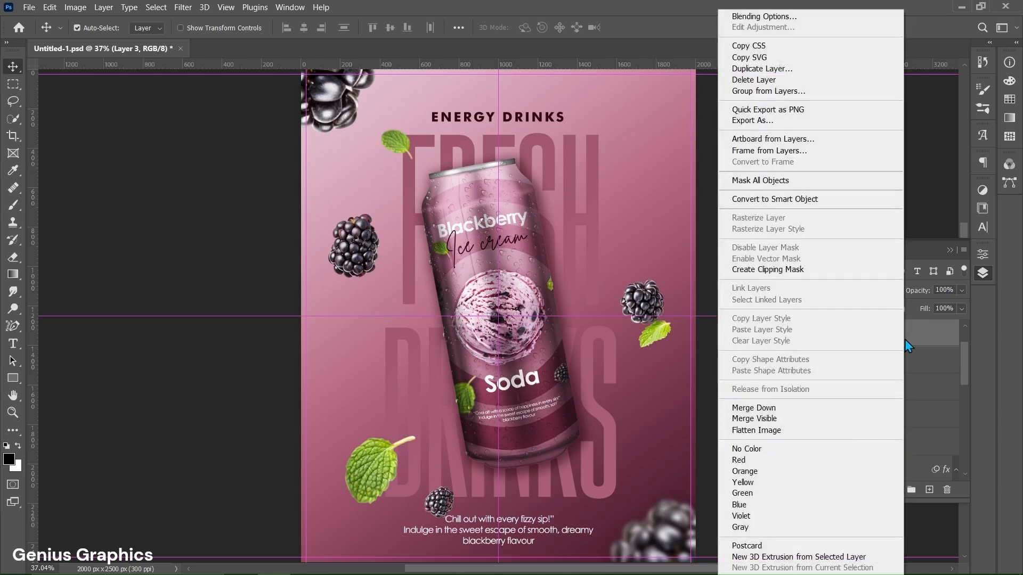
{"action": "left_click", "coordinate": [776, 199]}
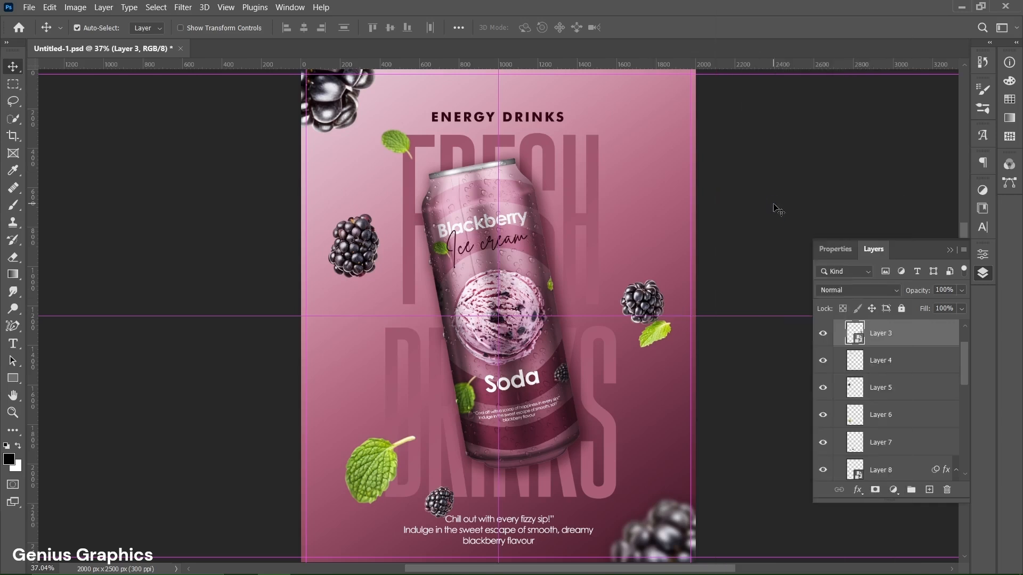
{"action": "left_click", "coordinate": [857, 490]}
{"action": "left_click", "coordinate": [867, 477]}
{"action": "left_click_drag", "start_coordinate": [359, 157], "coordinate": [239, 157]}
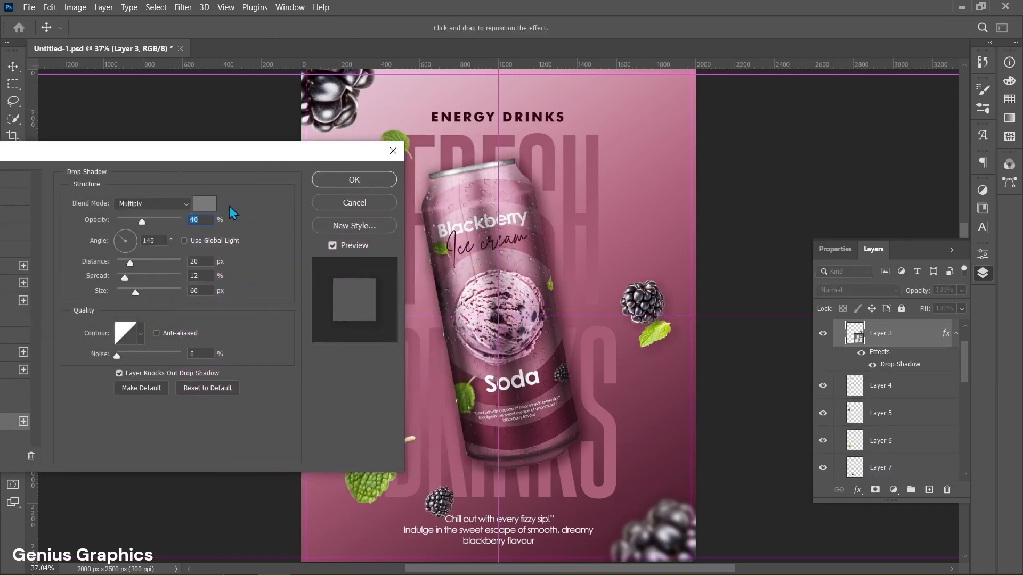
{"action": "left_click", "coordinate": [364, 184]}
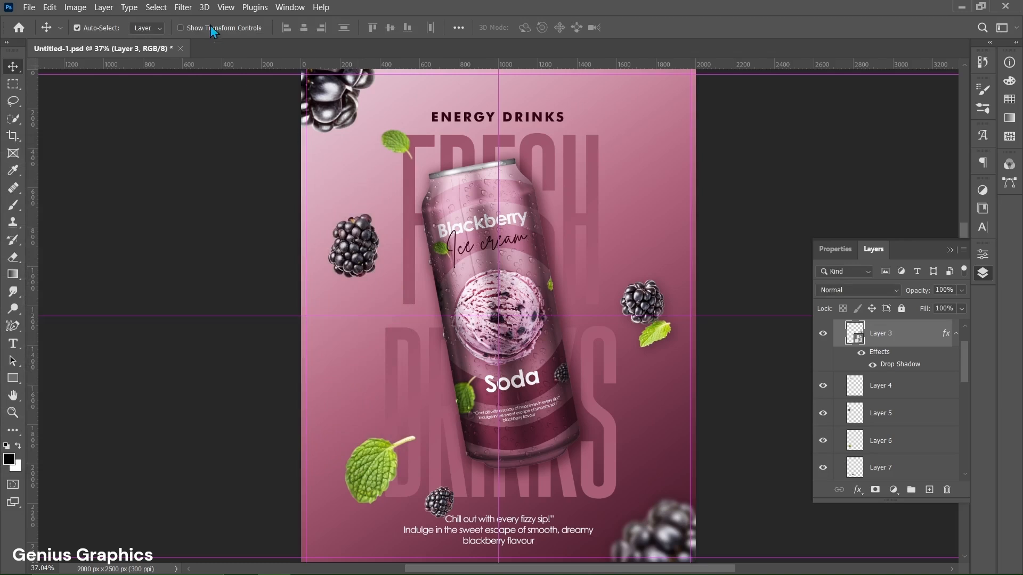
Step: Apply a Gaussian Blur with a 3 px radius to the blackberry with leaf right of the can
{"action": "left_click", "coordinate": [183, 6]}
{"action": "mouse_move", "coordinate": [301, 171]}
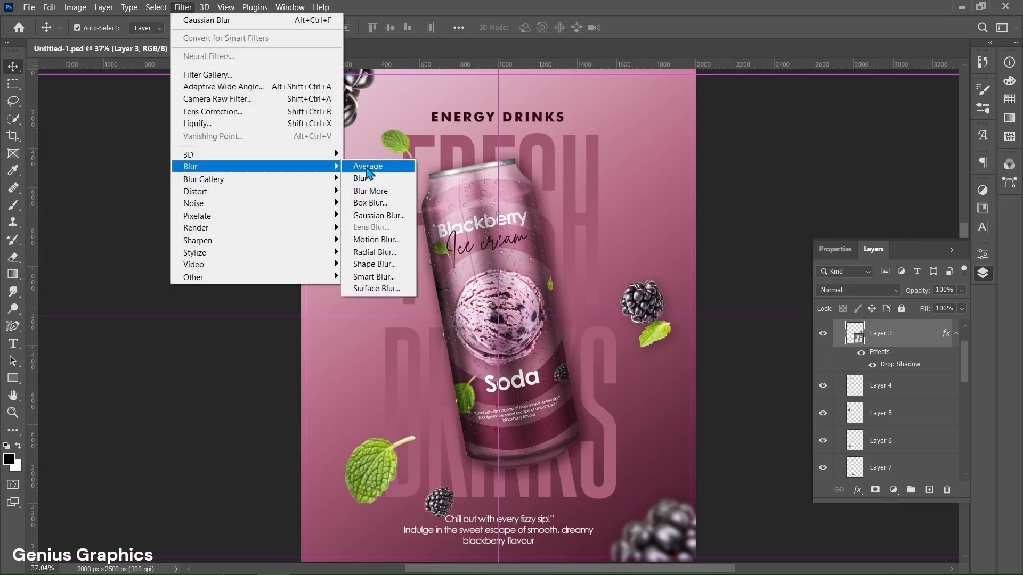
{"action": "left_click", "coordinate": [368, 215]}
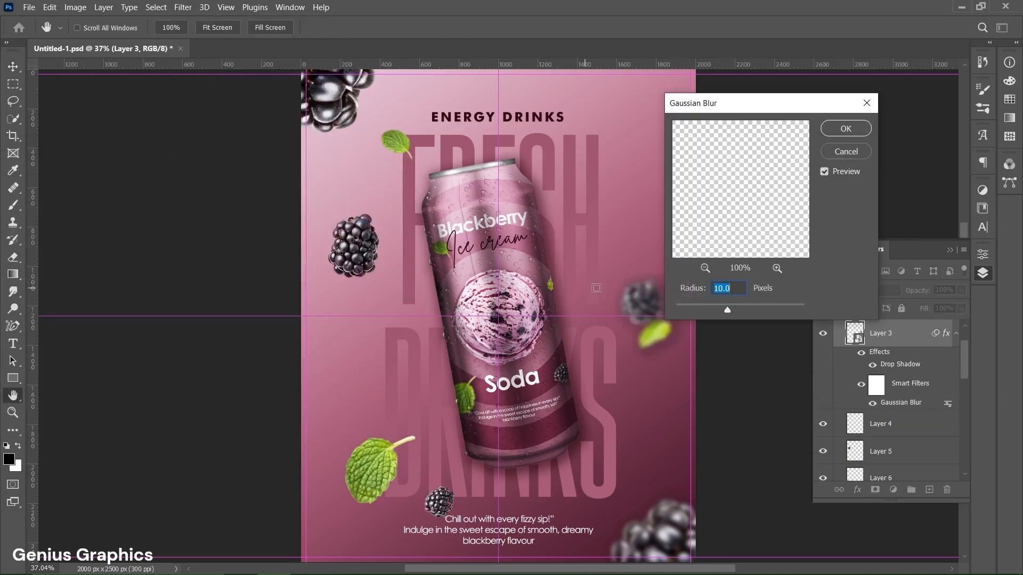
{"action": "type", "text": "3"}
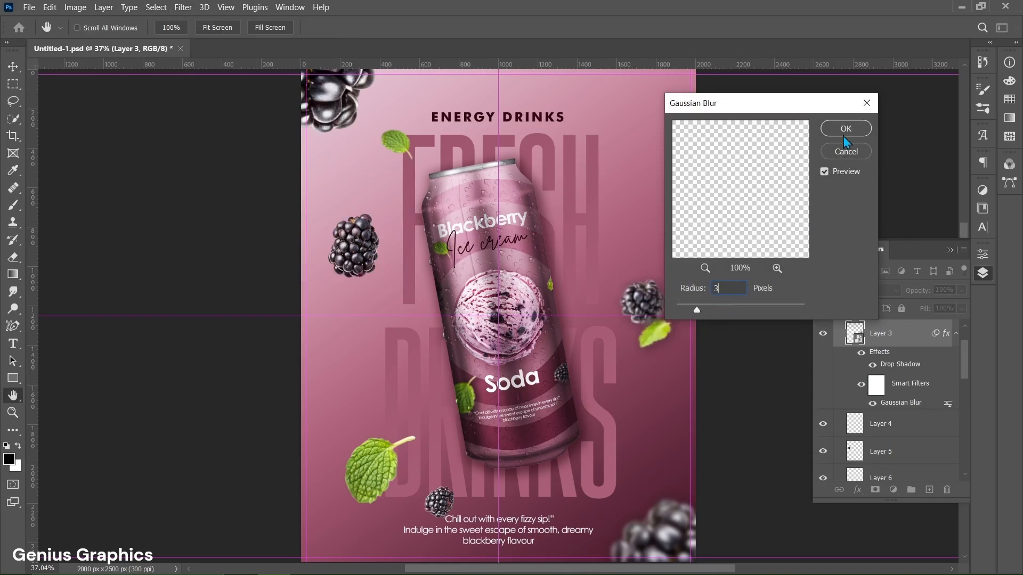
{"action": "left_click", "coordinate": [845, 133]}
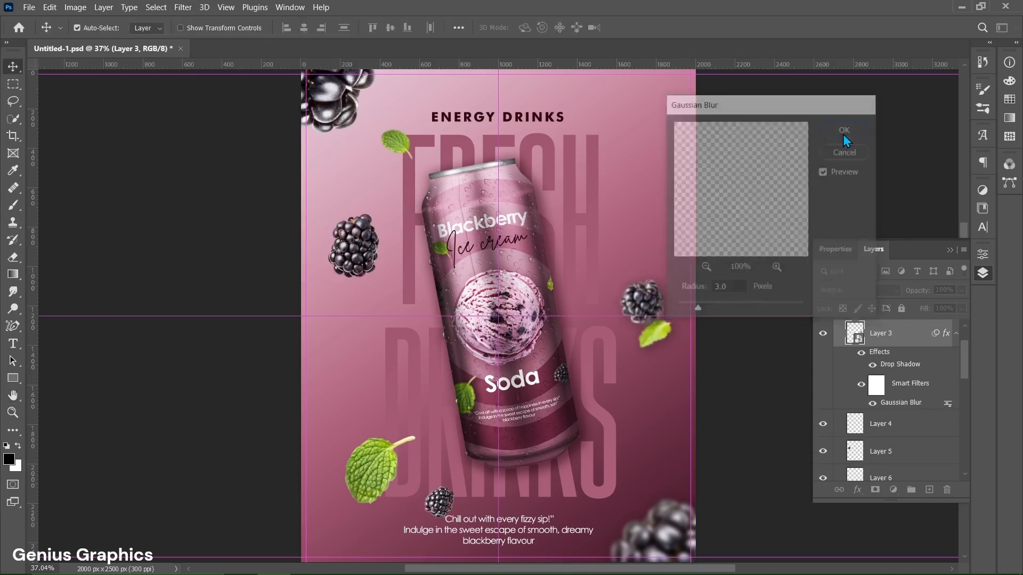
Step: Convert the small mint leaf above the can to a smart object and add a drop shadow at 40% opacity, 20 px distance, 60 px size
{"action": "left_click", "coordinate": [403, 149]}
{"action": "right_click", "coordinate": [911, 430]}
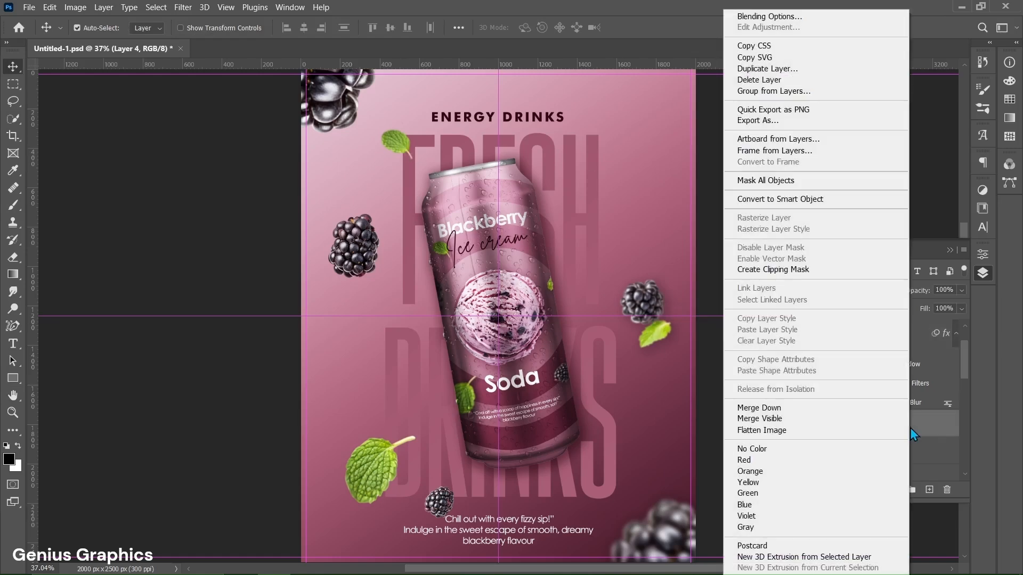
{"action": "left_click", "coordinate": [766, 199]}
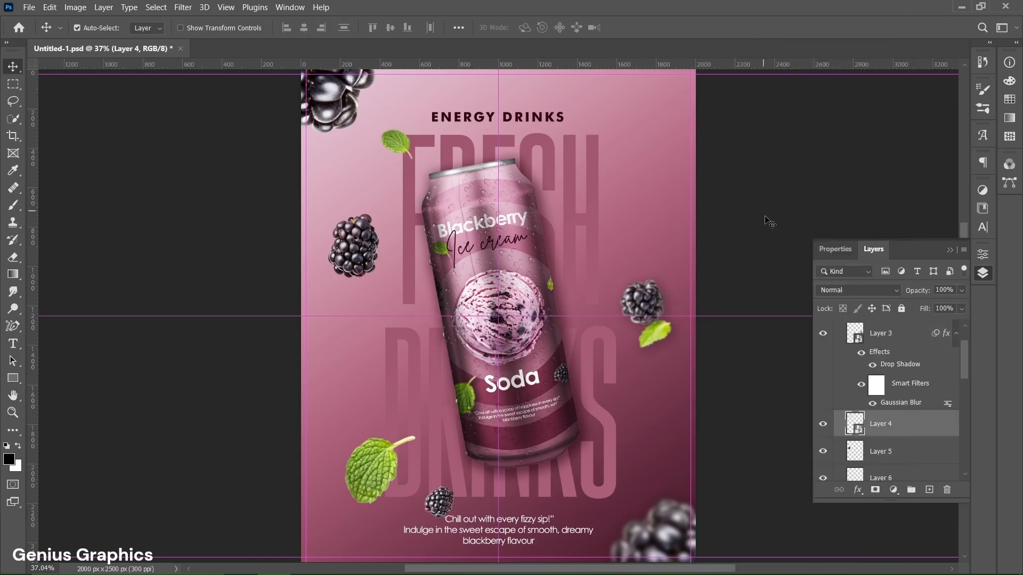
{"action": "left_click", "coordinate": [857, 491]}
{"action": "left_click", "coordinate": [916, 485]}
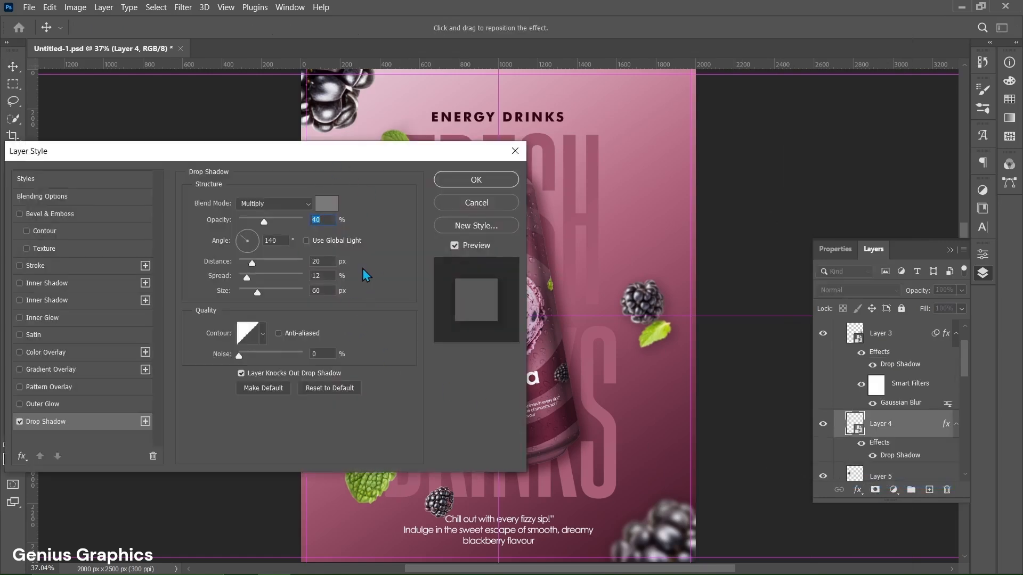
{"action": "left_click", "coordinate": [468, 184]}
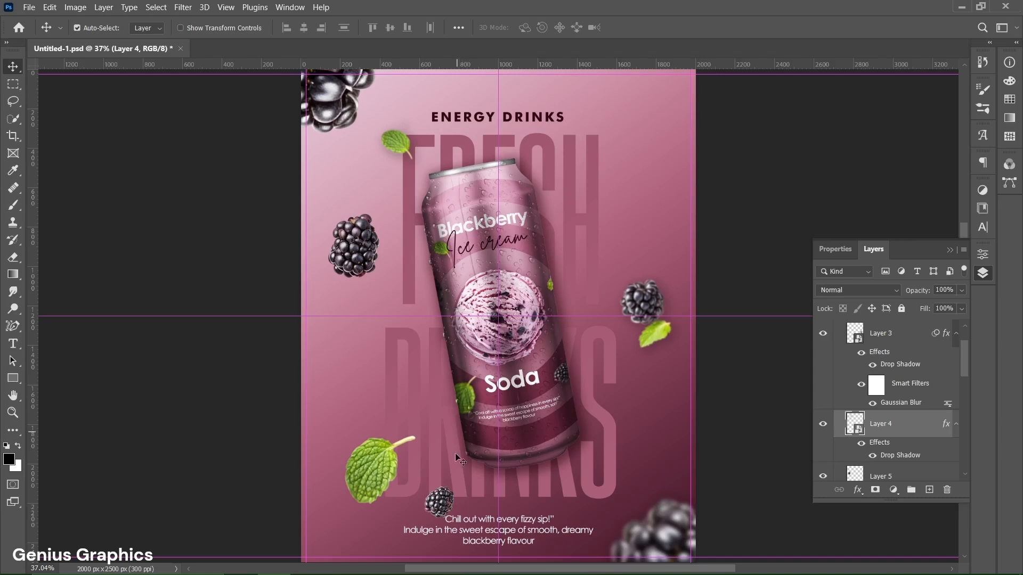
Step: Convert the small blackberry beside the tagline to a smart object and add a drop shadow at 40% opacity, 20 px distance, 60 px size
{"action": "left_click", "coordinate": [446, 498]}
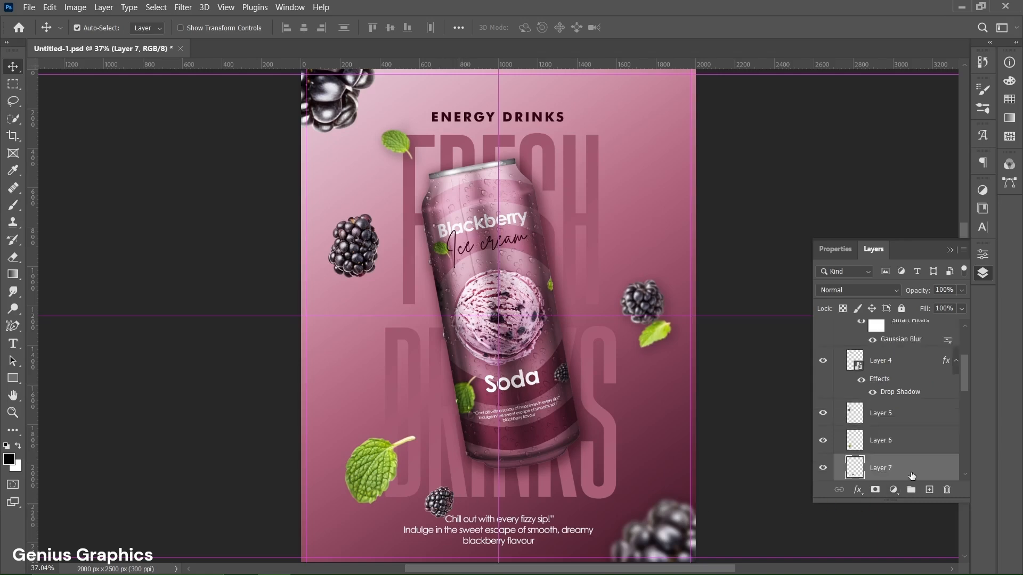
{"action": "right_click", "coordinate": [911, 475]}
{"action": "left_click", "coordinate": [795, 200]}
{"action": "left_click", "coordinate": [856, 483]}
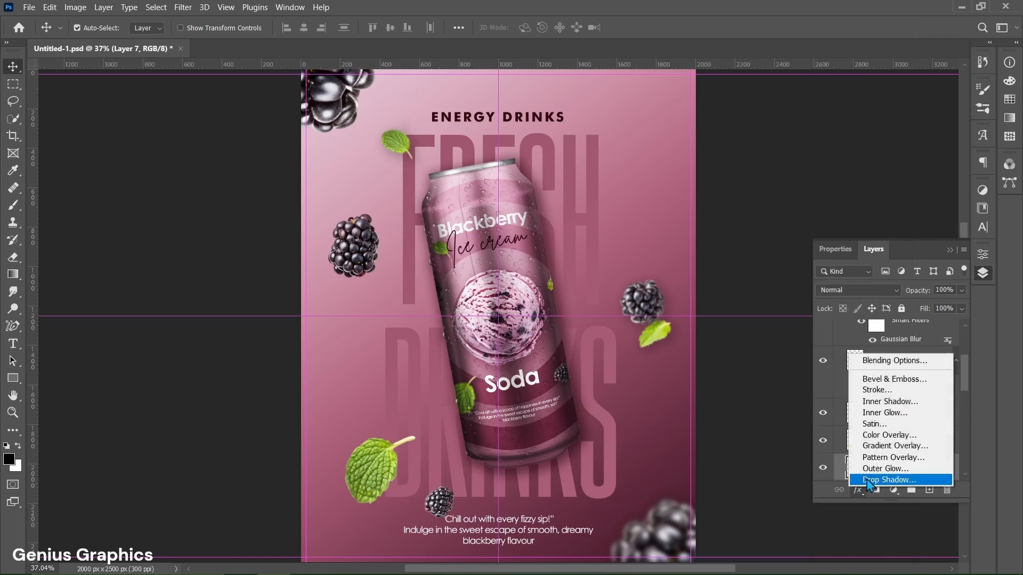
{"action": "left_click", "coordinate": [871, 482]}
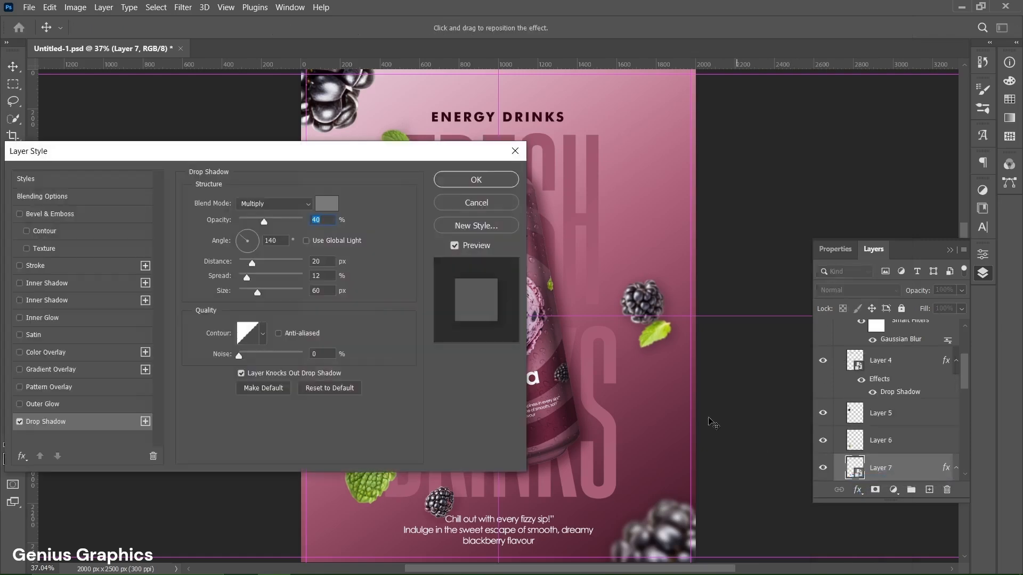
{"action": "left_click", "coordinate": [485, 182]}
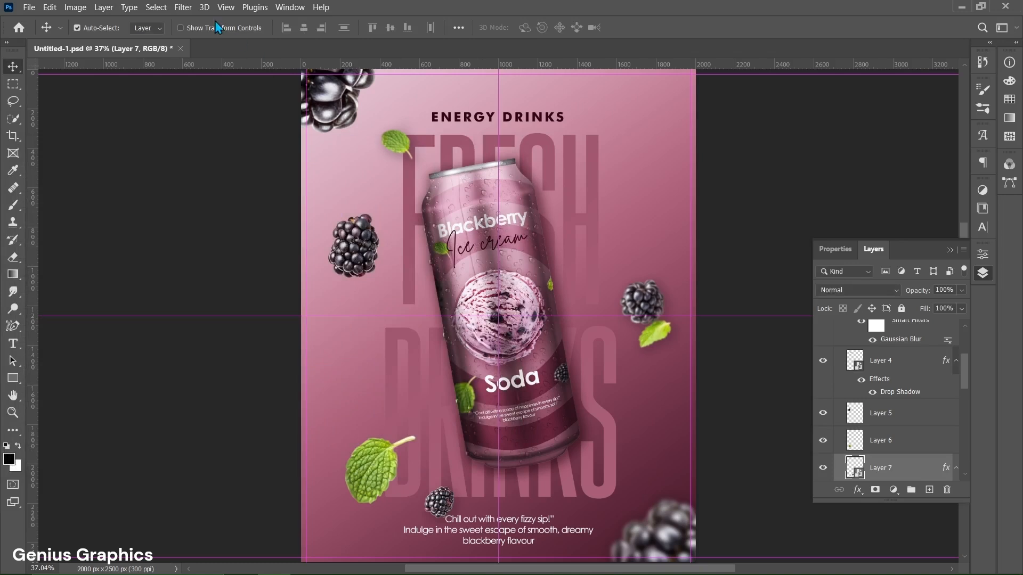
Step: Apply a Gaussian Blur with a 2.5 px radius to the small blackberry beside the tagline
{"action": "left_click", "coordinate": [183, 7]}
{"action": "mouse_move", "coordinate": [207, 167]}
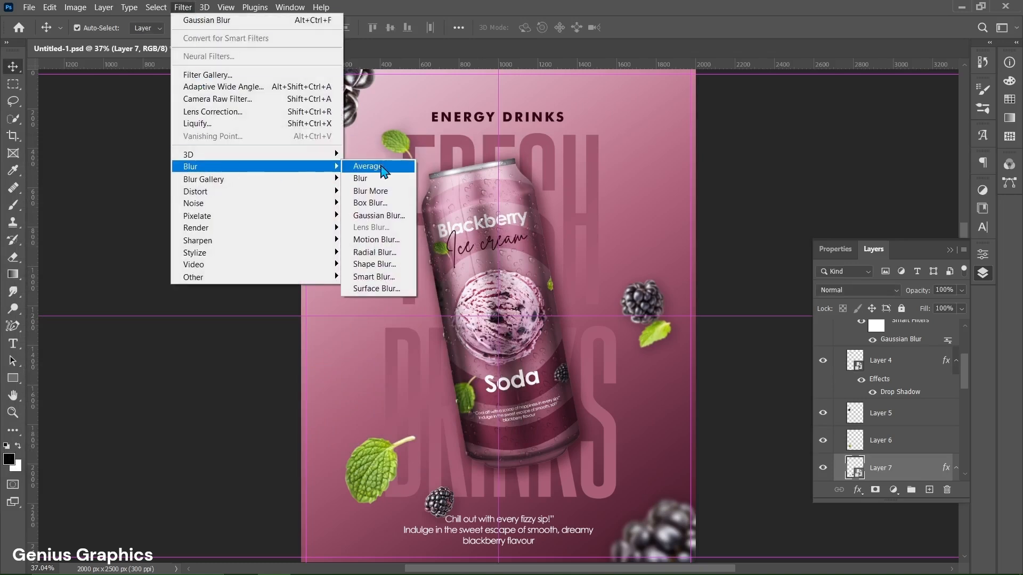
{"action": "left_click", "coordinate": [378, 216]}
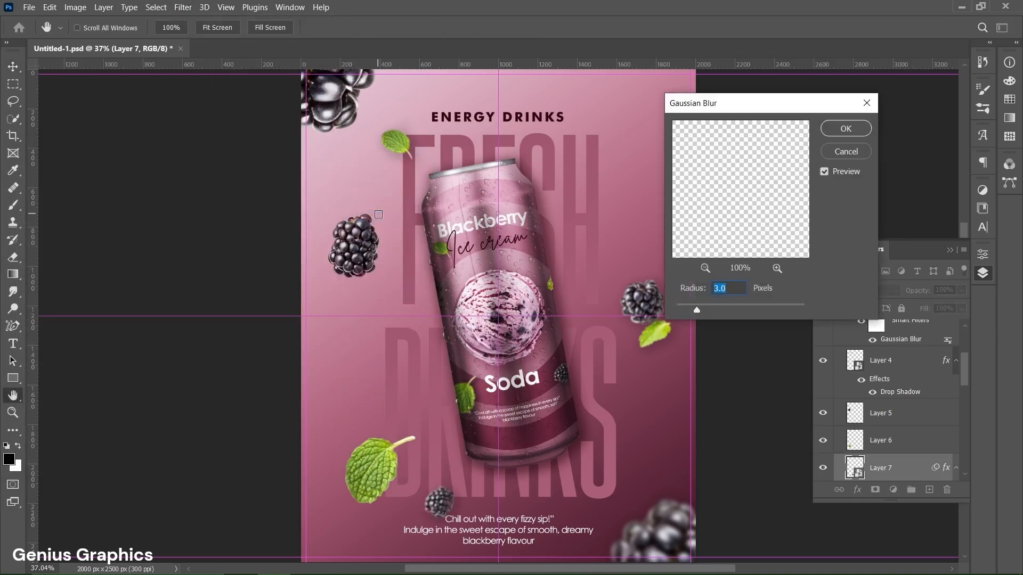
{"action": "type", "text": "2.5"}
{"action": "left_click", "coordinate": [831, 135]}
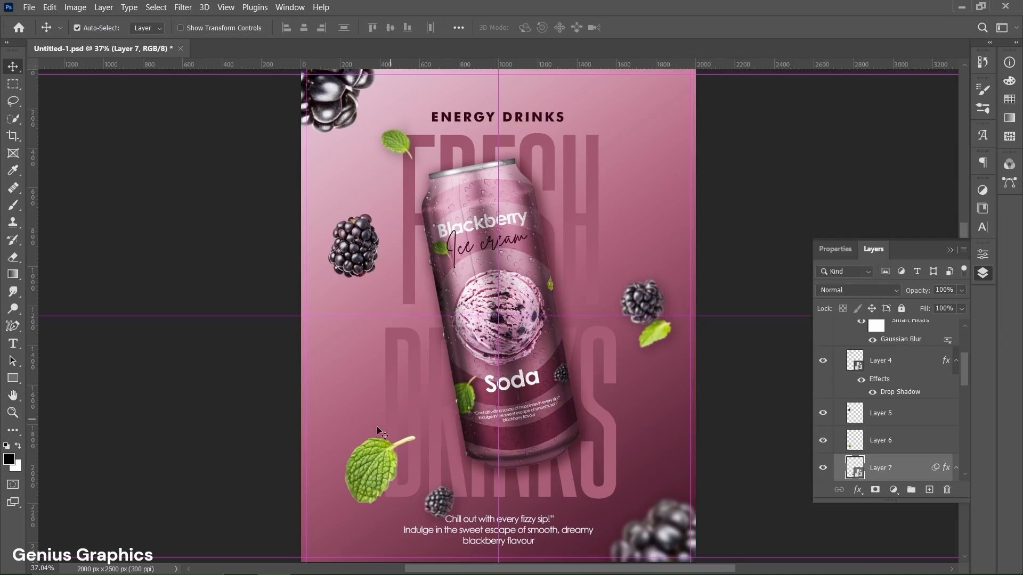
Step: Convert the large mint leaf below the can to a smart object and add a #4d2130 drop shadow at 40% opacity, 25 px distance, 60 px size
{"action": "left_click", "coordinate": [361, 464]}
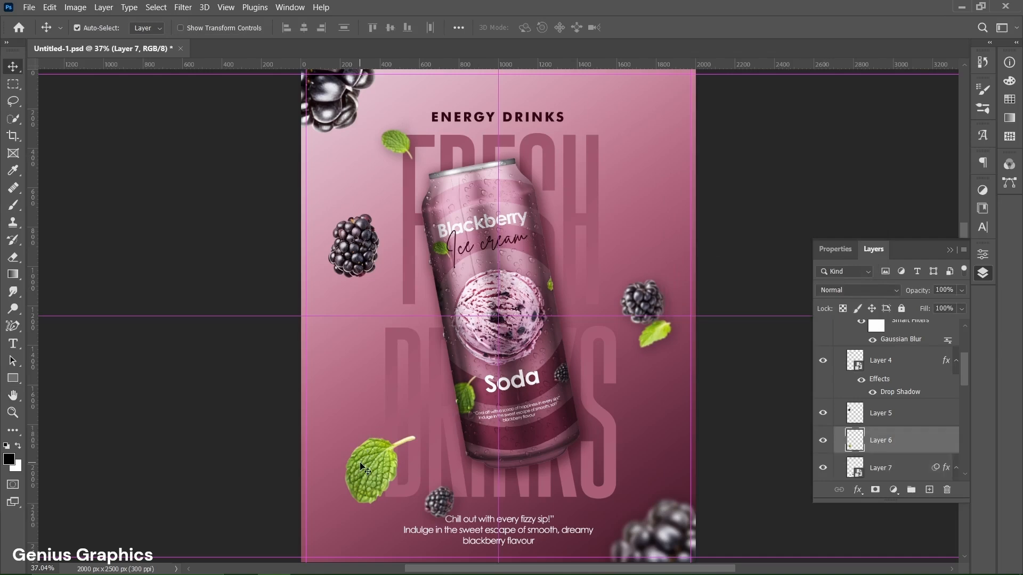
{"action": "right_click", "coordinate": [915, 451]}
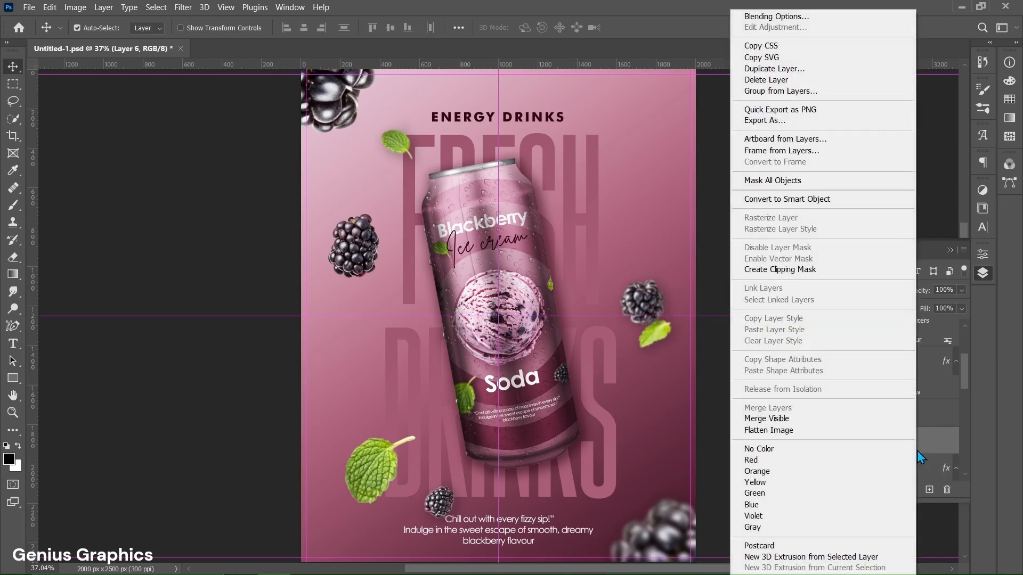
{"action": "left_click", "coordinate": [780, 199]}
{"action": "left_click", "coordinate": [857, 489]}
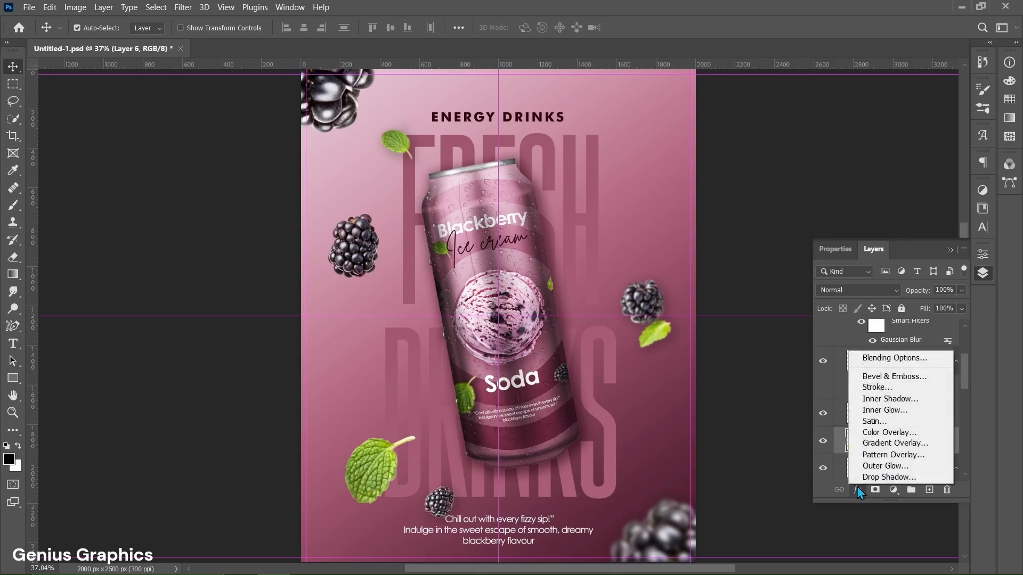
{"action": "left_click", "coordinate": [874, 478]}
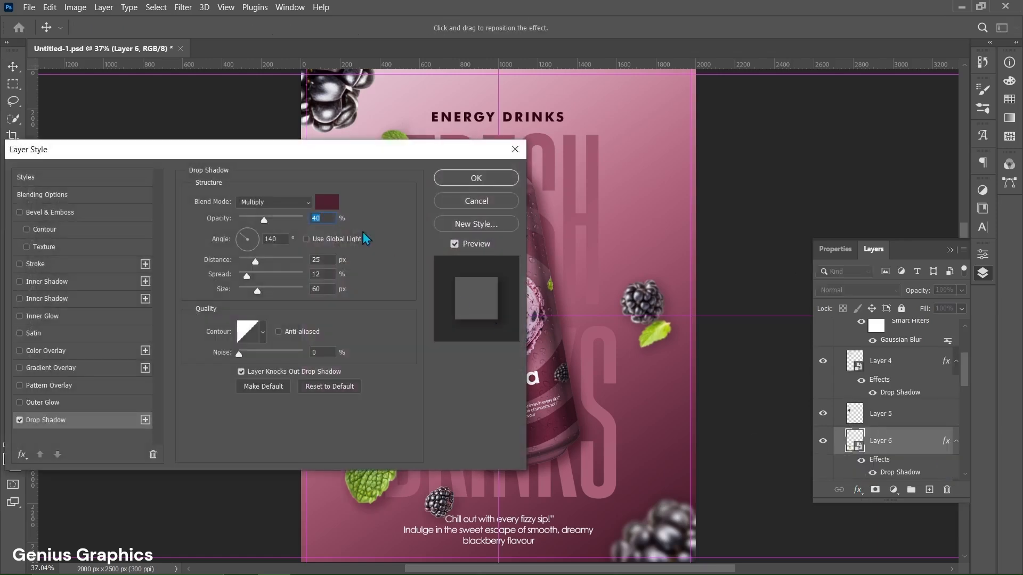
{"action": "left_click_drag", "start_coordinate": [256, 157], "coordinate": [148, 155]}
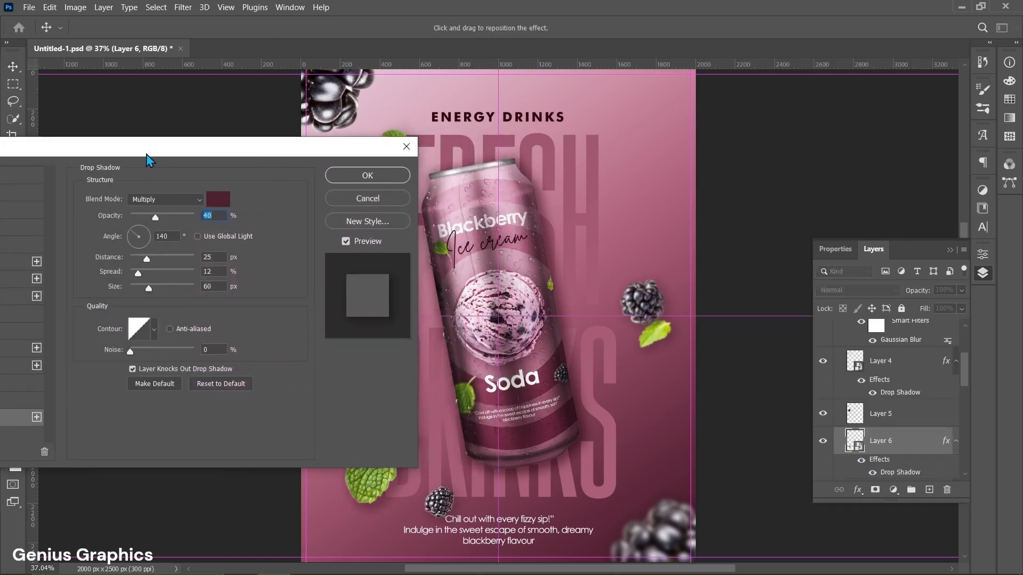
{"action": "left_click", "coordinate": [218, 199]}
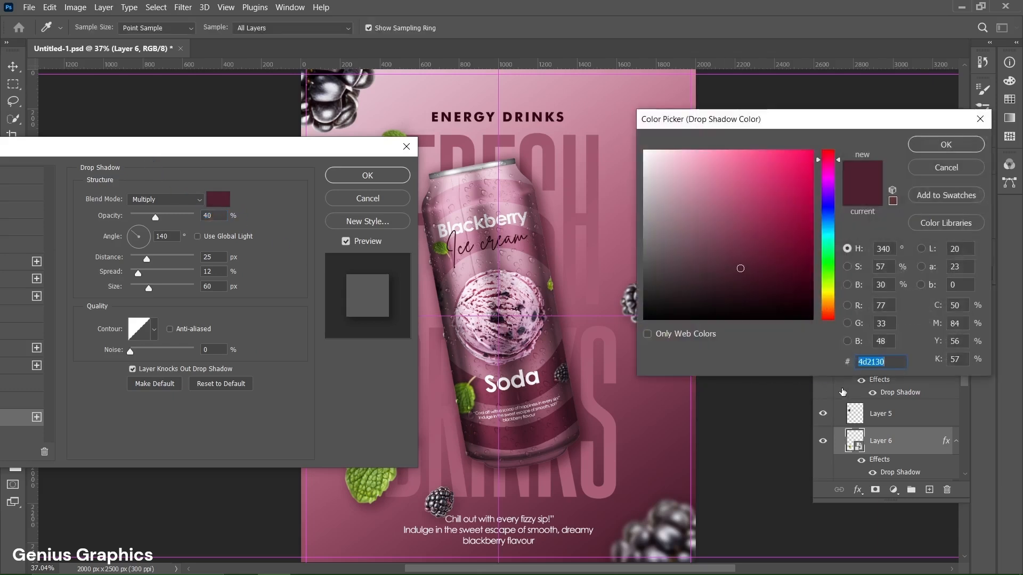
{"action": "left_click", "coordinate": [942, 149]}
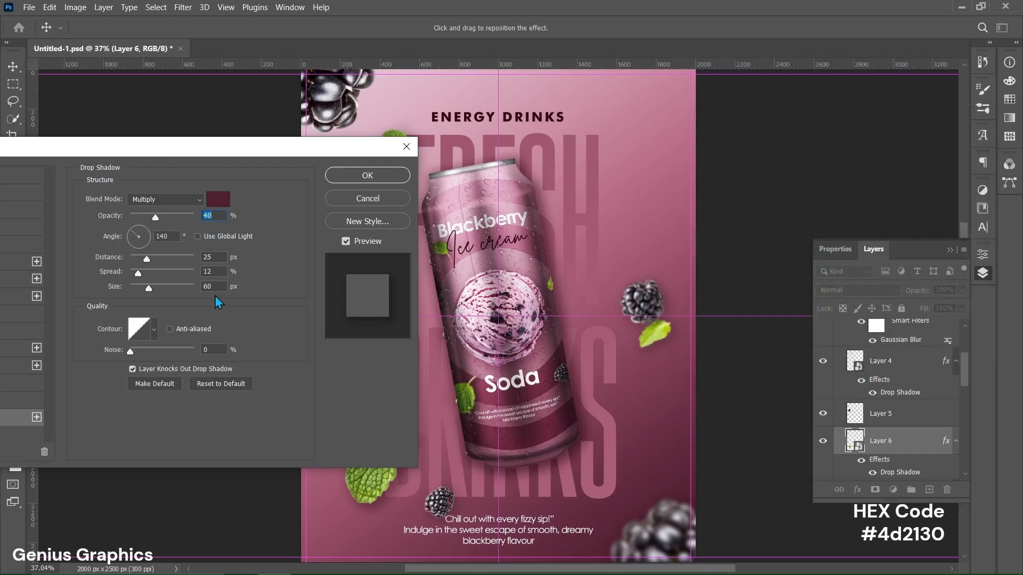
{"action": "left_click", "coordinate": [381, 177]}
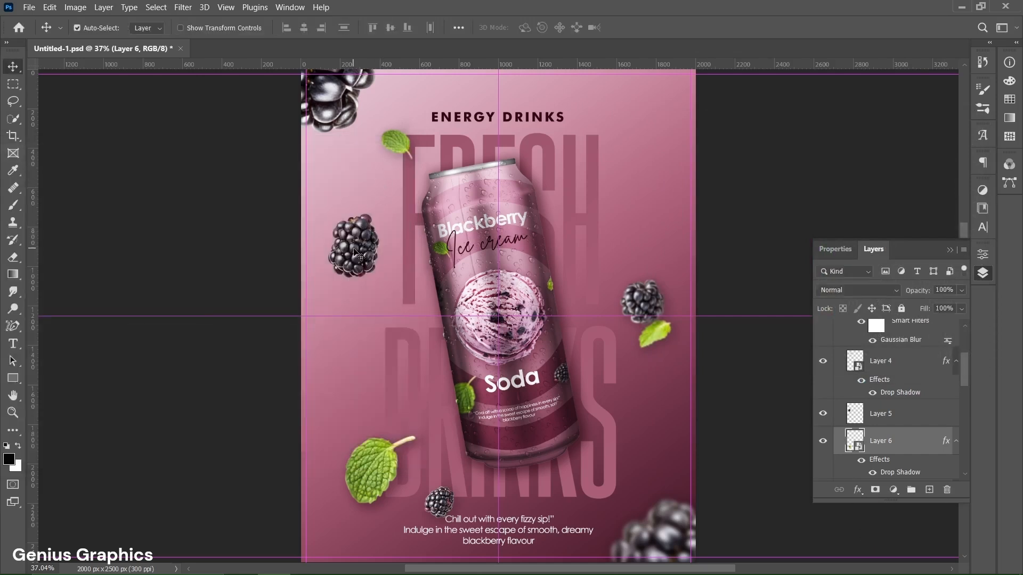
Step: Apply a Gaussian Blur with a 5 px radius to the large mint leaf at the poster's lower left
{"action": "left_click", "coordinate": [184, 7]}
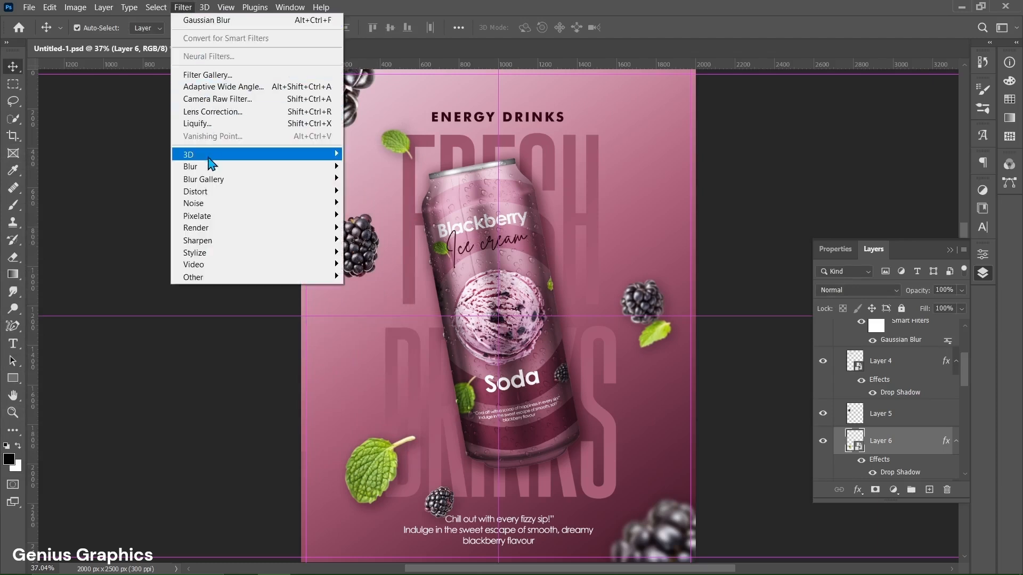
{"action": "mouse_move", "coordinate": [251, 171]}
{"action": "left_click", "coordinate": [377, 215]}
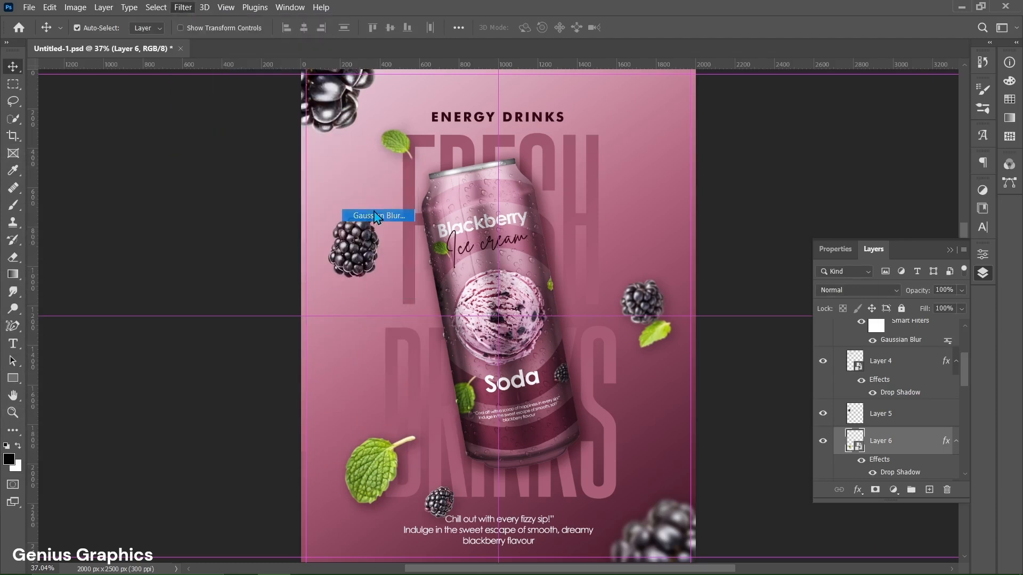
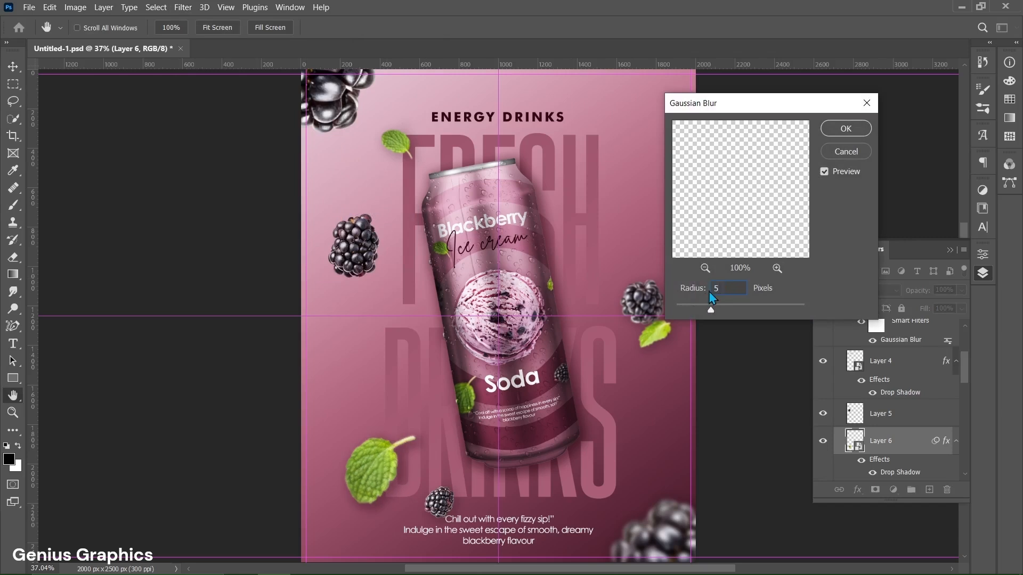
{"action": "left_click", "coordinate": [846, 130]}
Step: Convert the blackberry left of the can to a smart object and add a Multiply drop shadow in colour #4e2030
{"action": "left_click", "coordinate": [372, 246]}
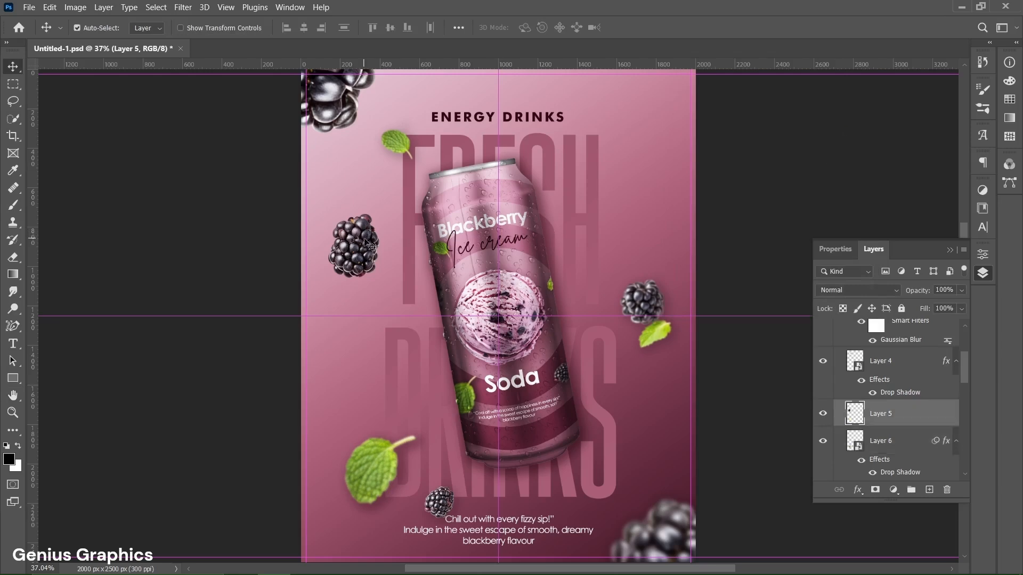
{"action": "right_click", "coordinate": [932, 422]}
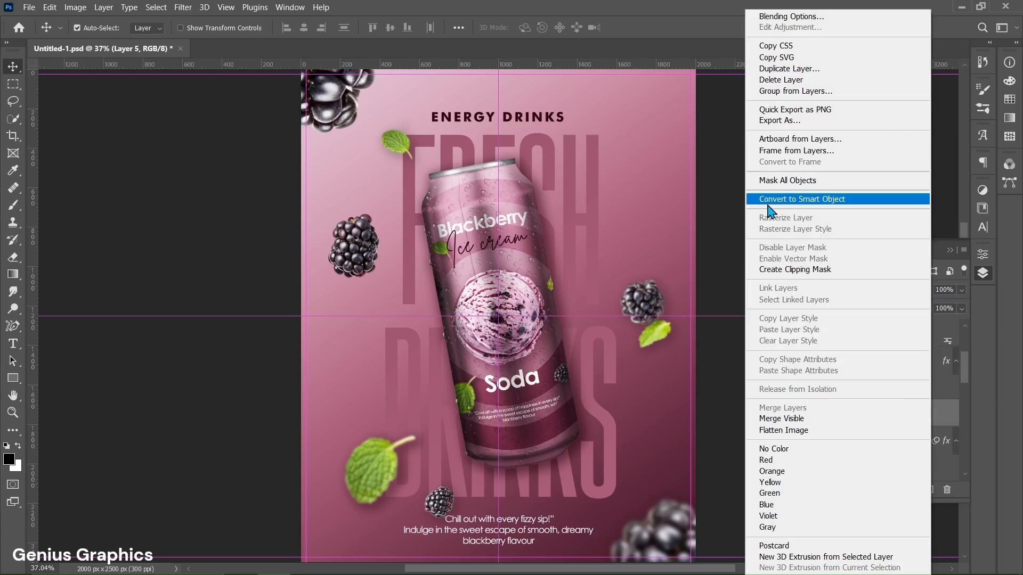
{"action": "left_click", "coordinate": [769, 200]}
{"action": "left_click", "coordinate": [857, 489]}
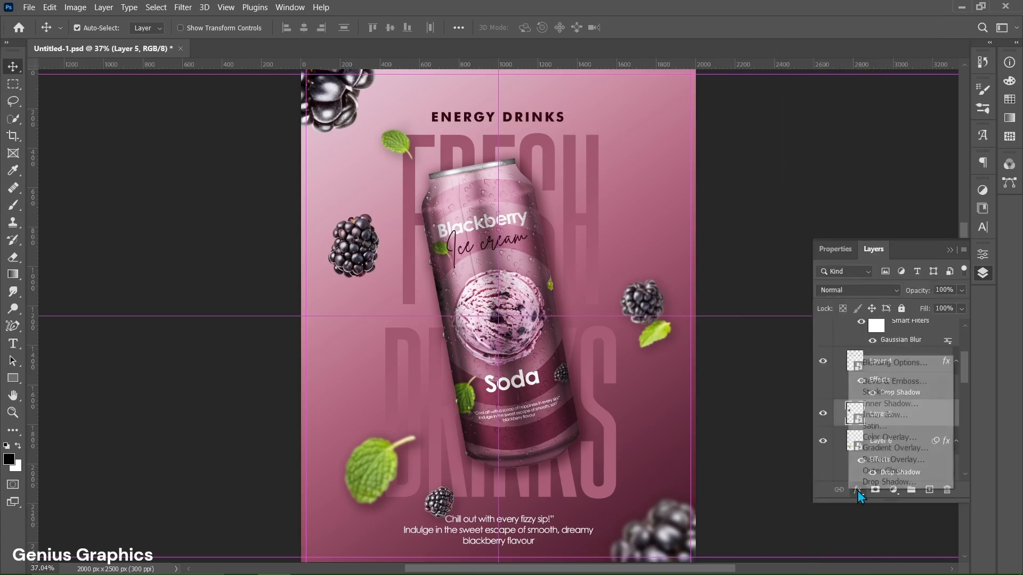
{"action": "left_click", "coordinate": [874, 483]}
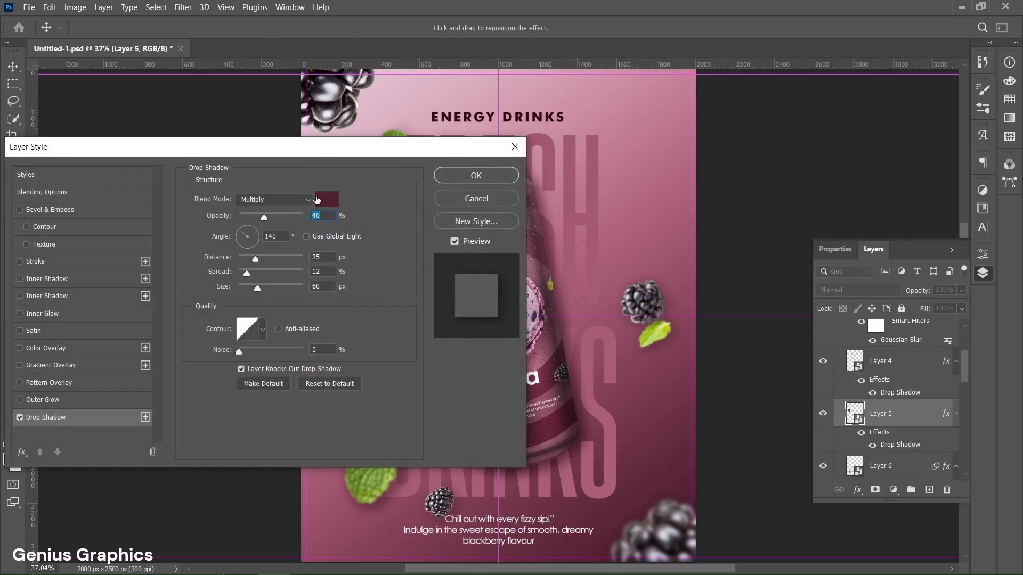
{"action": "left_click", "coordinate": [326, 199]}
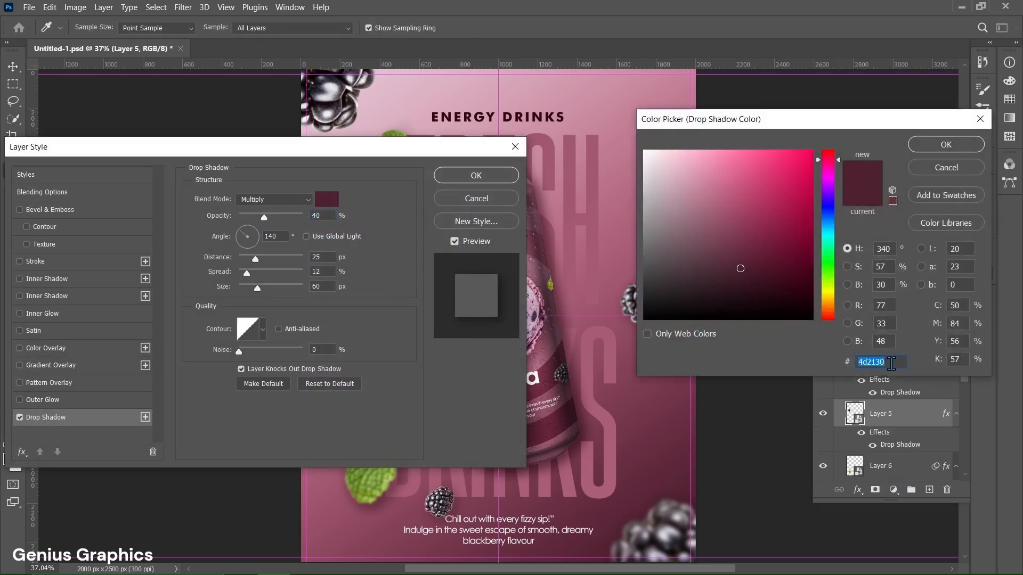
{"action": "type", "text": "4e2030"}
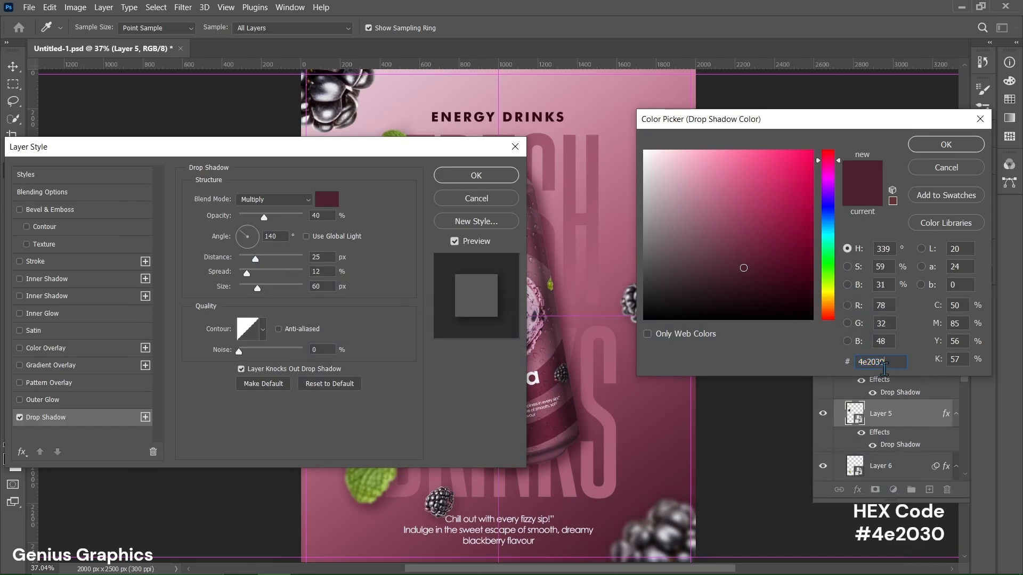
{"action": "left_click", "coordinate": [966, 149]}
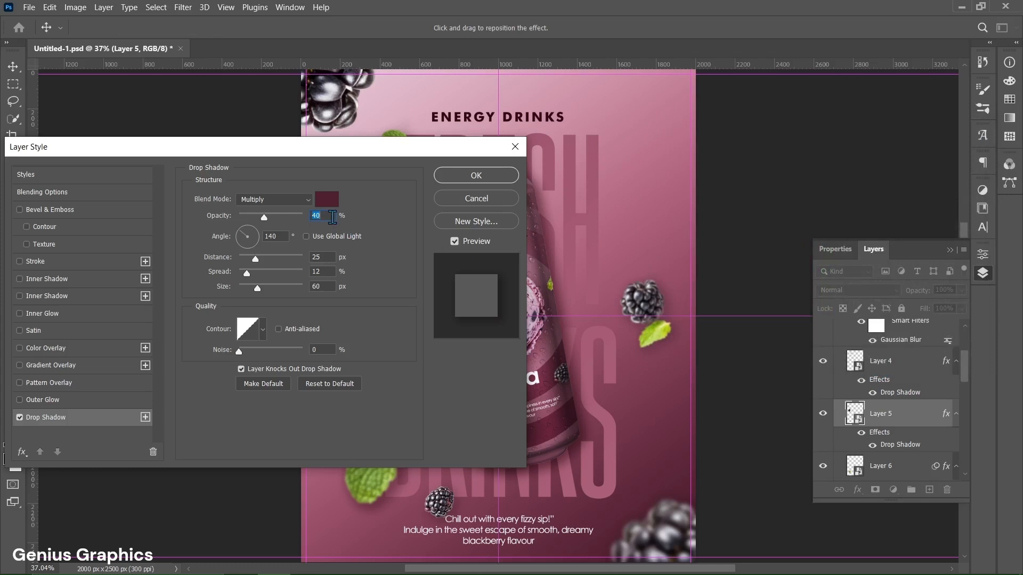
Step: Set the drop shadow of the blackberry left of the can to 50% opacity, 6% spread and 100 px size
{"action": "type", "text": "50"}
{"action": "type", "text": "6"}
{"action": "key", "text": "Tab"}
{"action": "type", "text": "1"}
{"action": "left_click", "coordinate": [477, 180]}
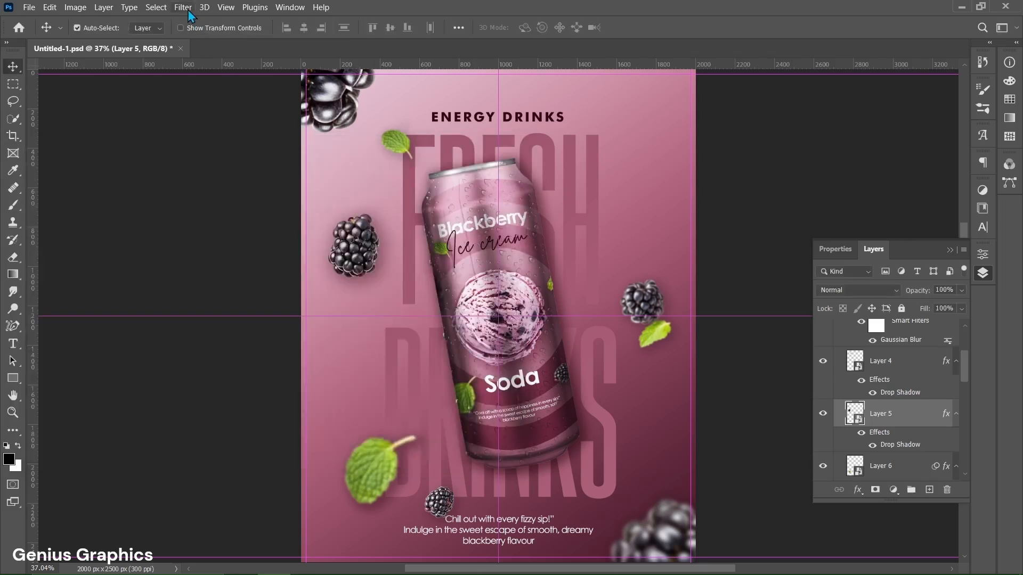
Step: Apply a Gaussian Blur with a 5 px radius to the blackberry left of the can
{"action": "left_click", "coordinate": [186, 8]}
{"action": "mouse_move", "coordinate": [205, 166]}
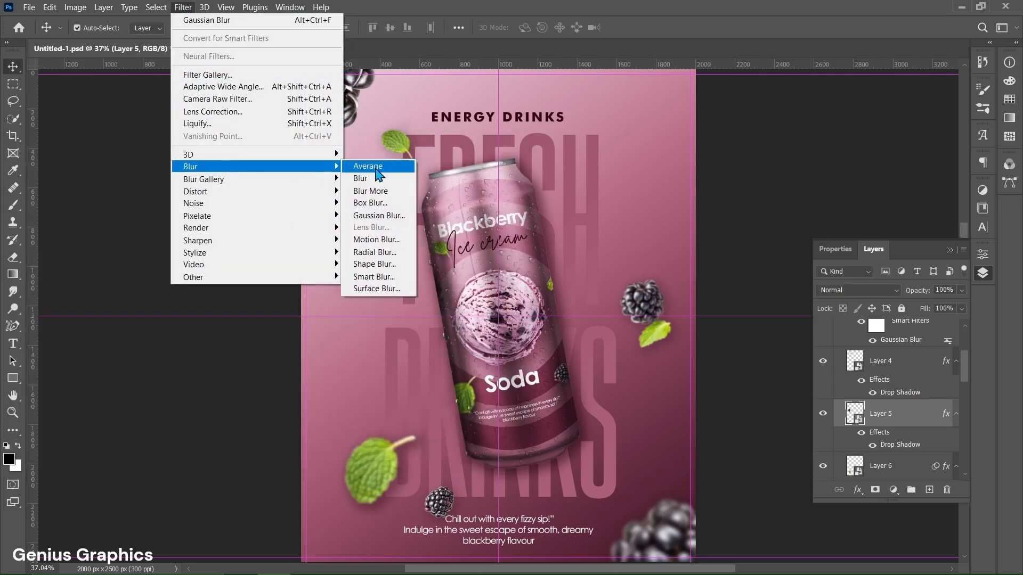
{"action": "left_click", "coordinate": [379, 215]}
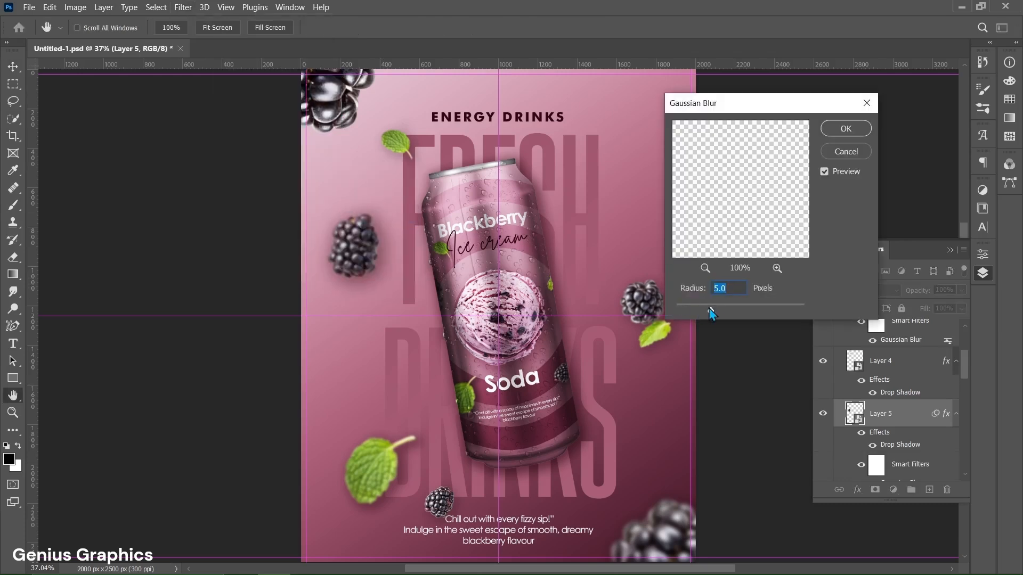
{"action": "left_click", "coordinate": [846, 128]}
Step: Convert the large blackberry in the poster's top-left corner to a smart object and add a Multiply drop shadow in colour #522232
{"action": "left_click", "coordinate": [335, 116]}
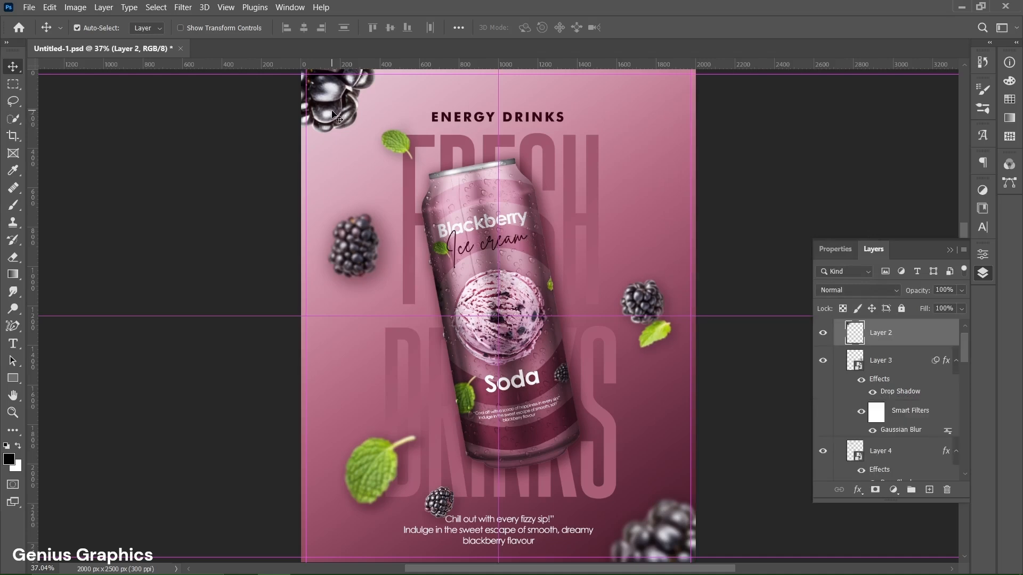
{"action": "right_click", "coordinate": [918, 342]}
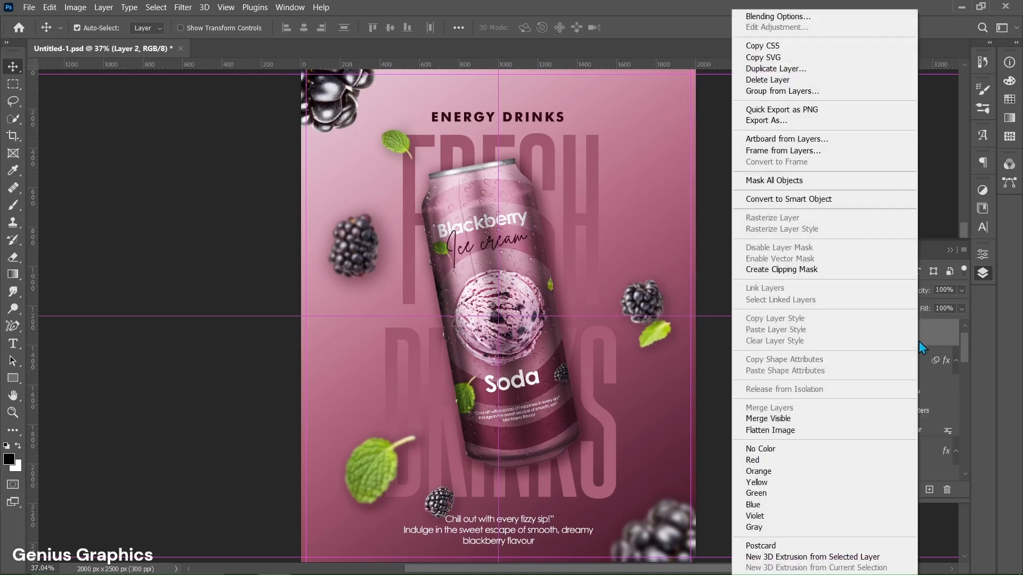
{"action": "left_click", "coordinate": [787, 200]}
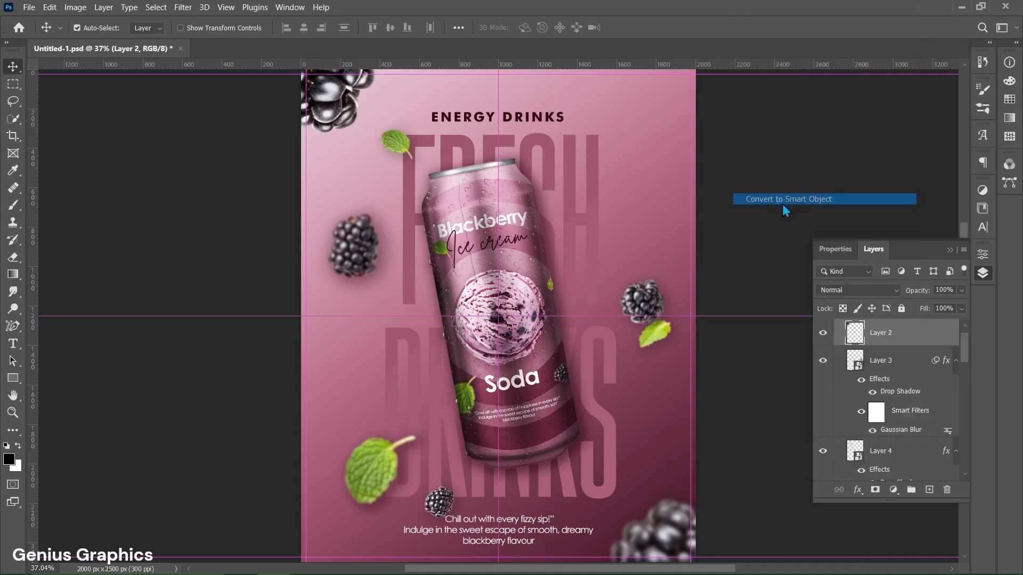
{"action": "left_click", "coordinate": [854, 490]}
{"action": "left_click", "coordinate": [876, 479]}
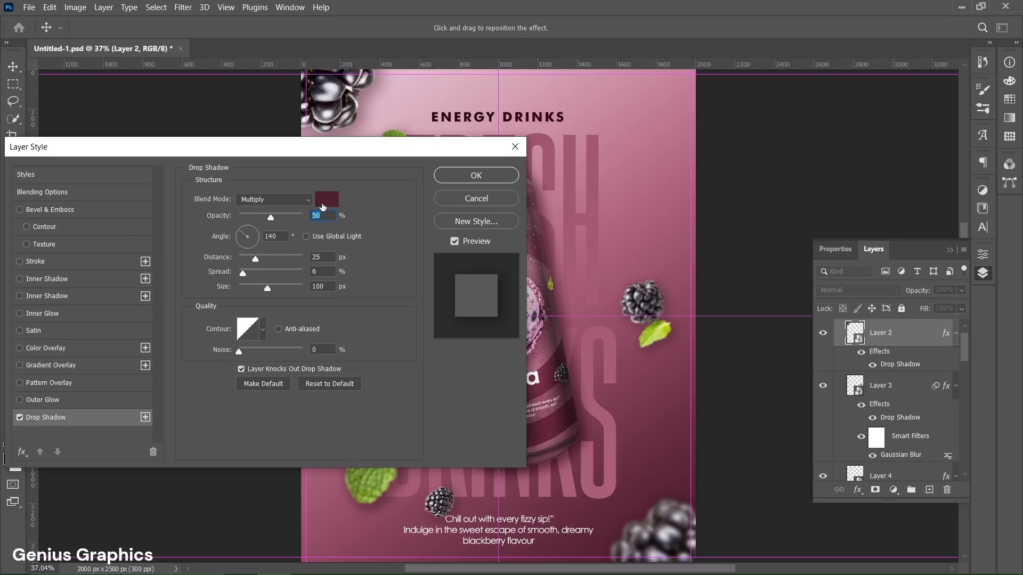
{"action": "left_click", "coordinate": [326, 200]}
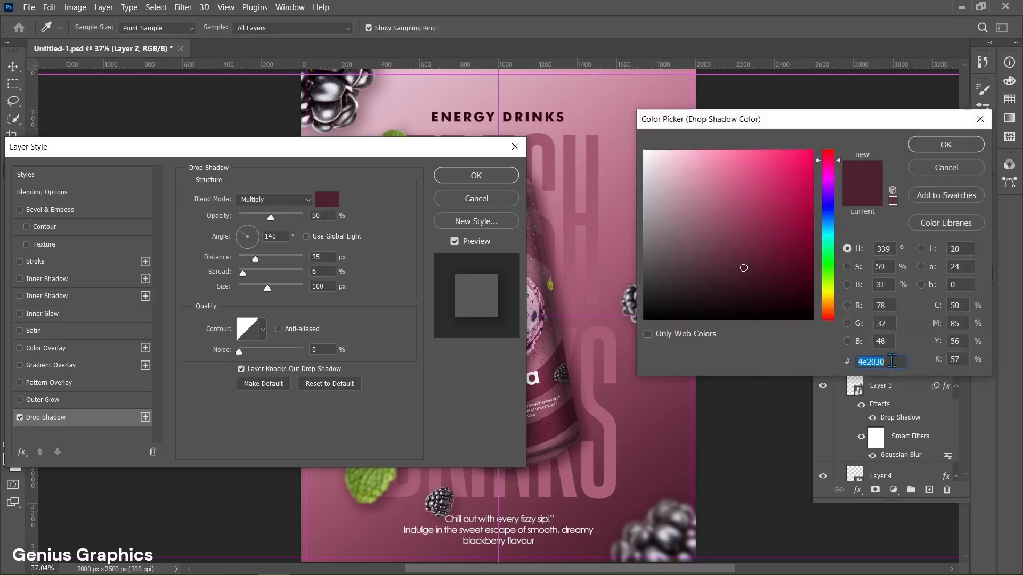
{"action": "type", "text": "522232"}
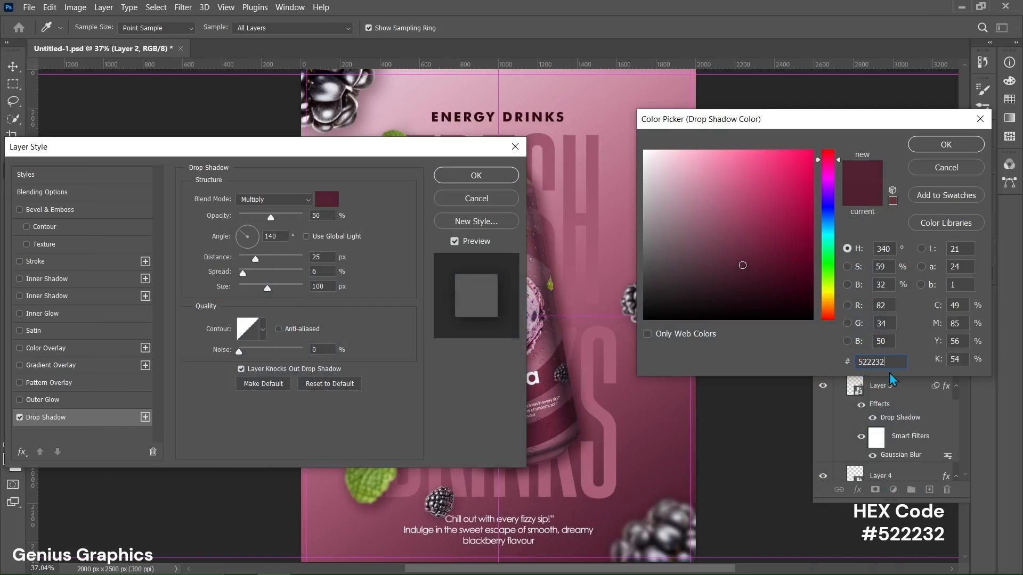
{"action": "left_click", "coordinate": [954, 148]}
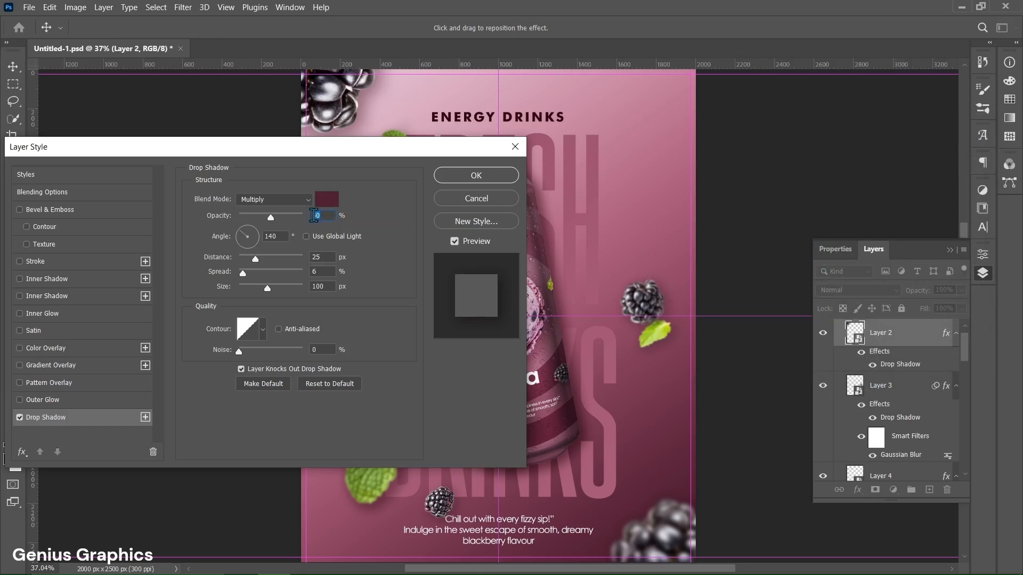
Step: Set the corner blackberry's drop shadow to 40% opacity, 3 px distance, 12% spread and 130 px size
{"action": "type", "text": "40"}
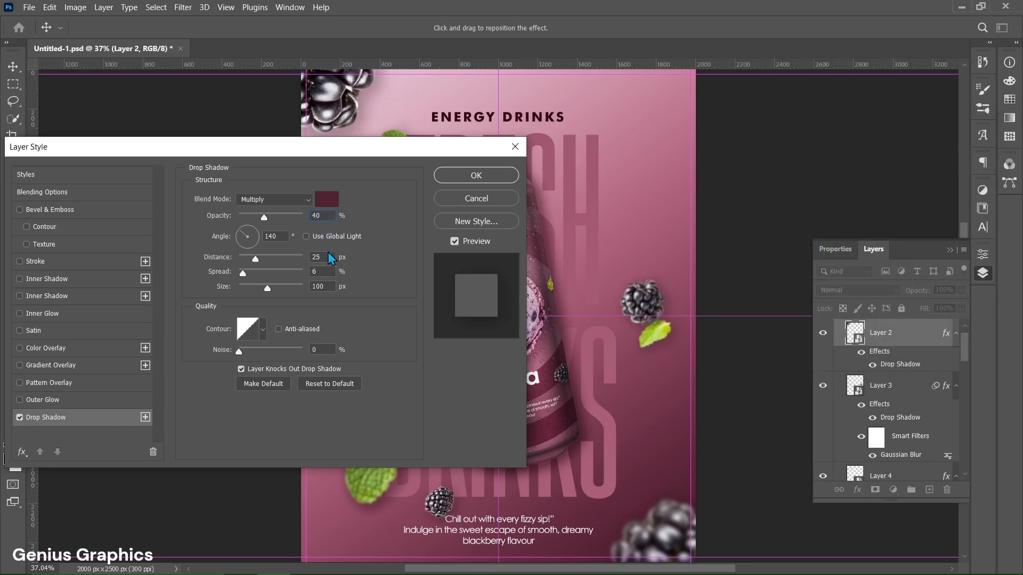
{"action": "left_click", "coordinate": [312, 256]}
{"action": "type", "text": "3"}
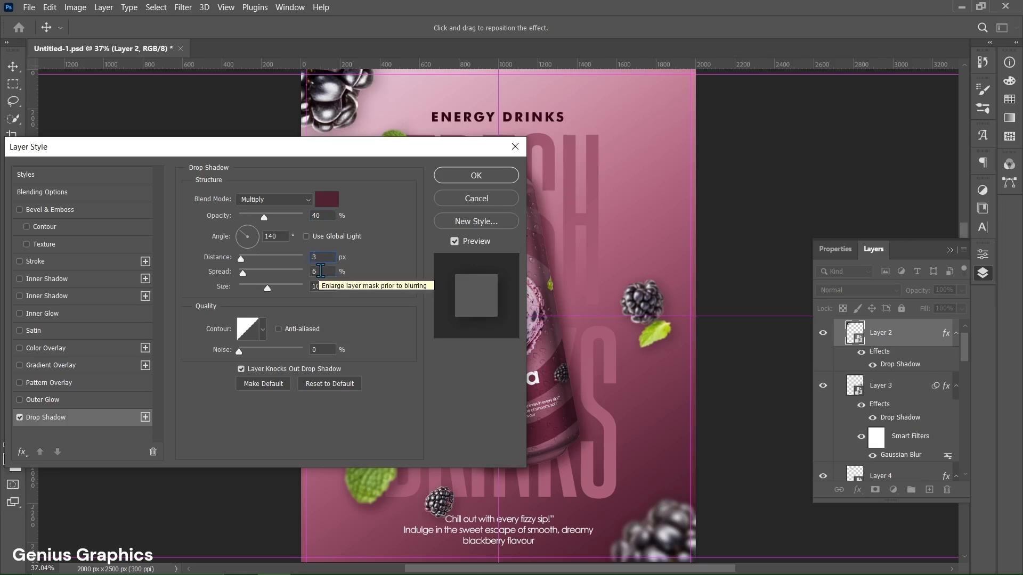
{"action": "left_click", "coordinate": [312, 271]}
{"action": "type", "text": "12"}
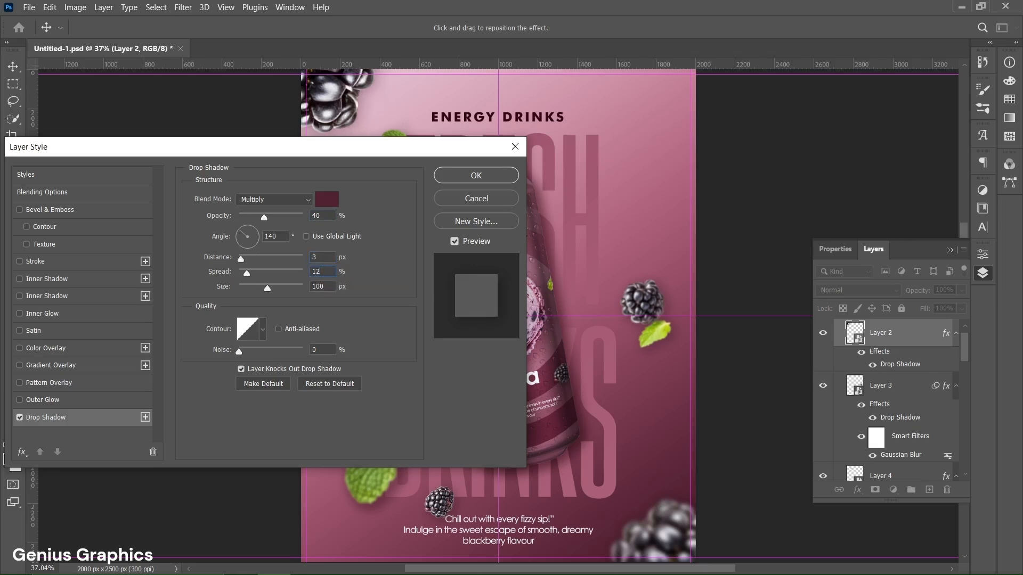
{"action": "left_click", "coordinate": [312, 286]}
{"action": "type", "text": "130"}
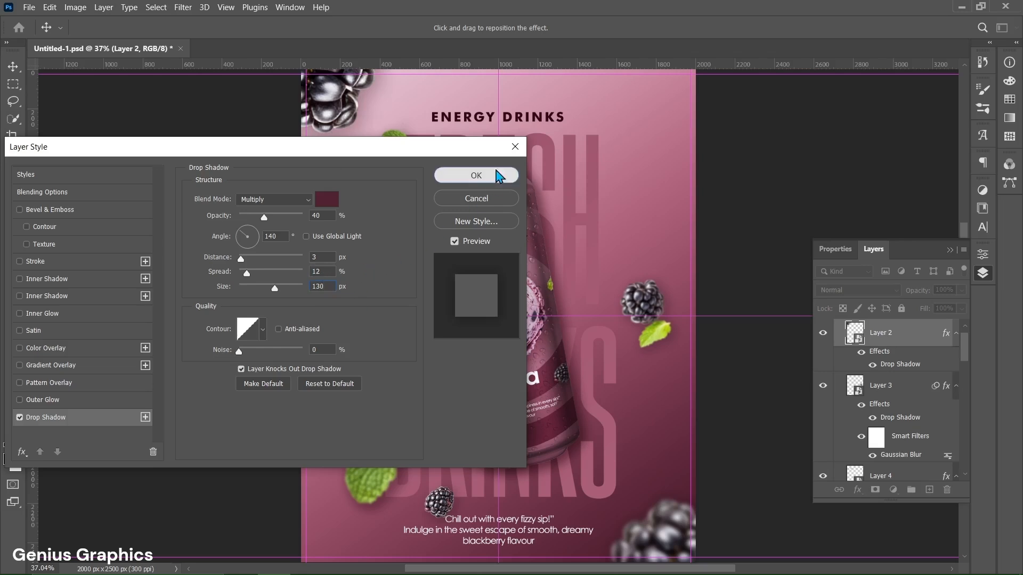
{"action": "left_click", "coordinate": [496, 173]}
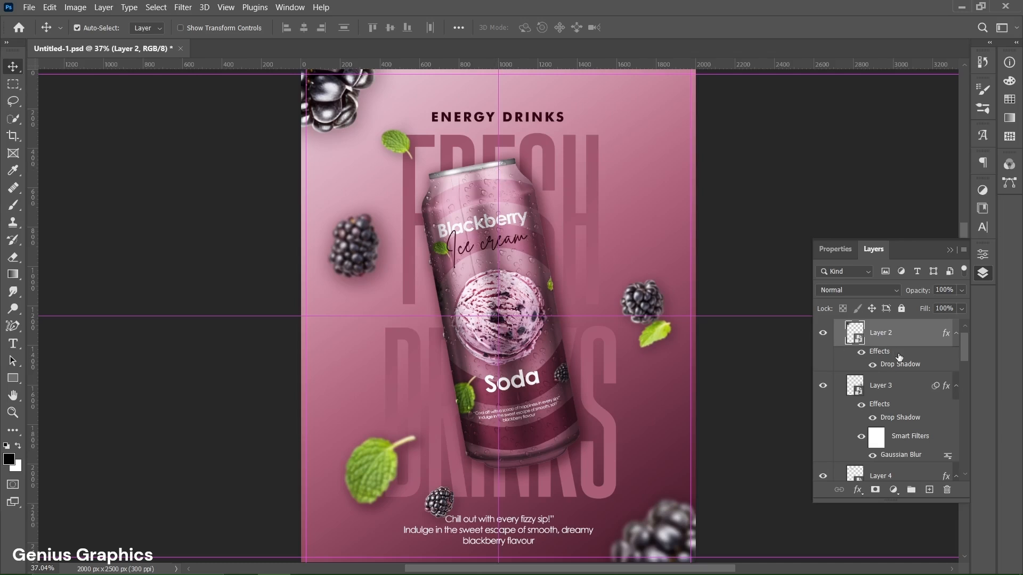
Step: Apply a Gaussian Blur with a 10 px radius to the large blackberry in the poster's top-left corner
{"action": "scroll", "coordinate": [899, 357], "scroll_direction": "up", "scroll_amount": 1}
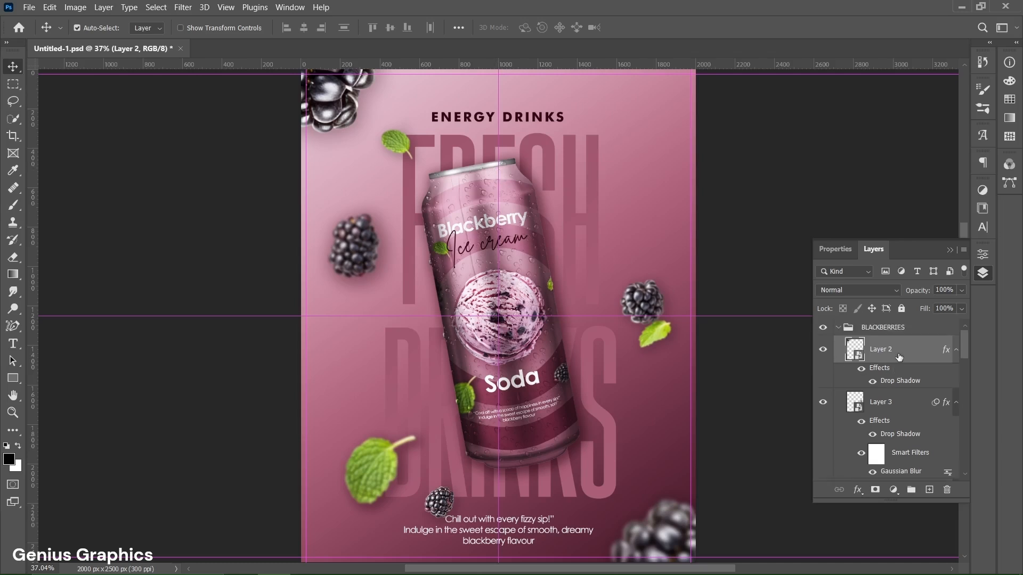
{"action": "left_click", "coordinate": [183, 7]}
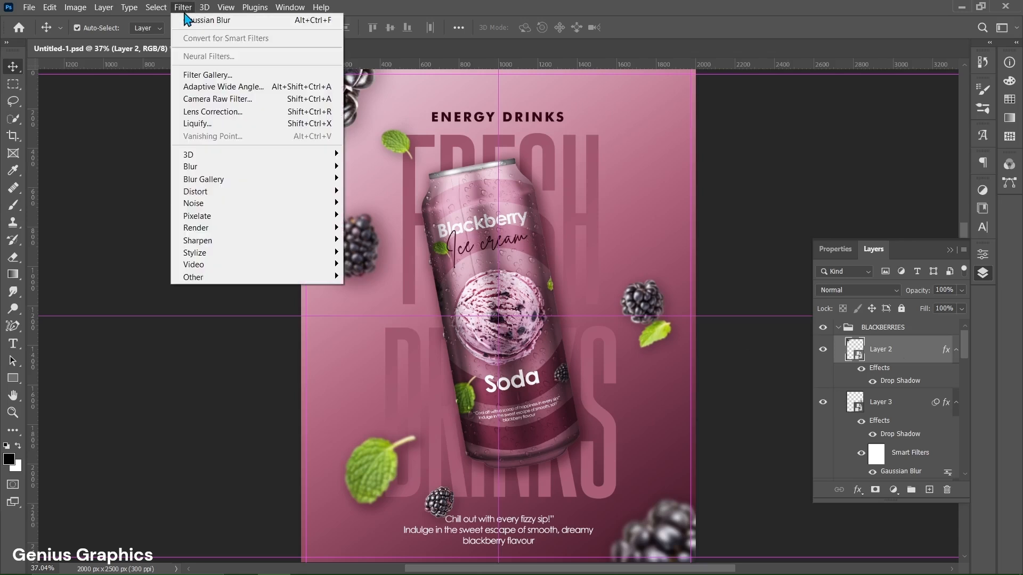
{"action": "mouse_move", "coordinate": [314, 167]}
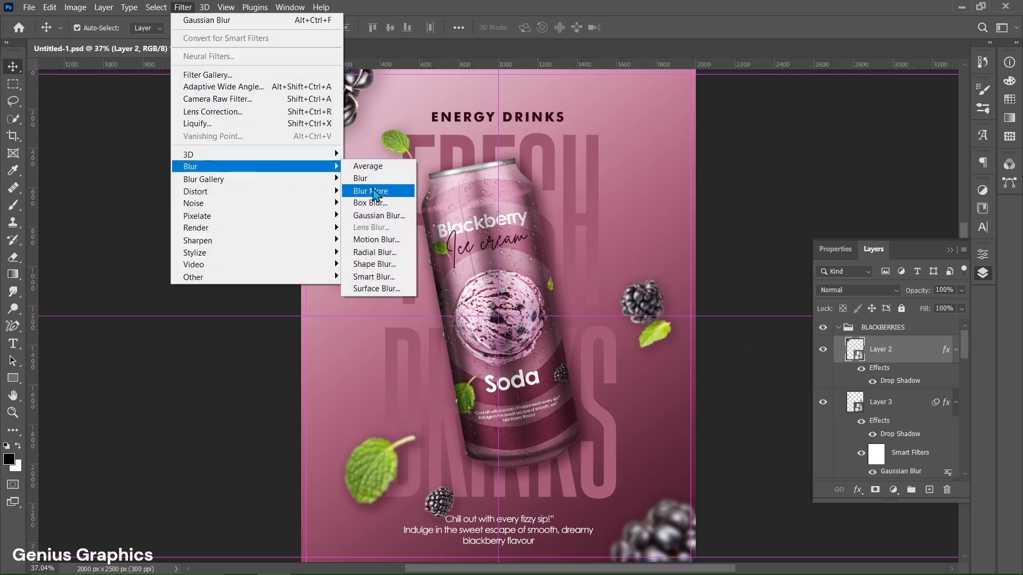
{"action": "left_click", "coordinate": [377, 216]}
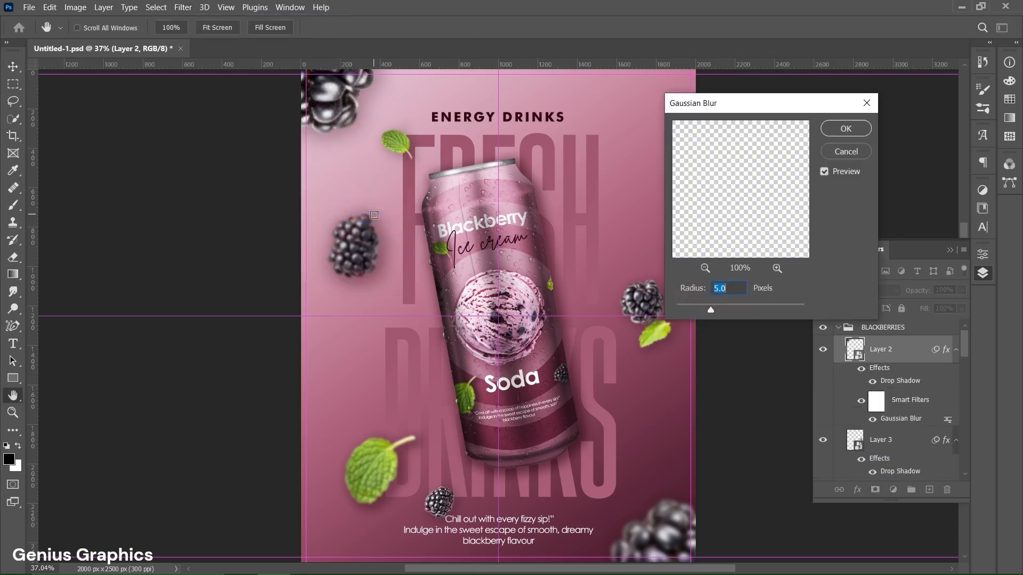
{"action": "left_click", "coordinate": [737, 289]}
{"action": "left_click_drag", "start_coordinate": [738, 288], "coordinate": [709, 289]}
{"action": "type", "text": "10"}
{"action": "left_click", "coordinate": [846, 129]}
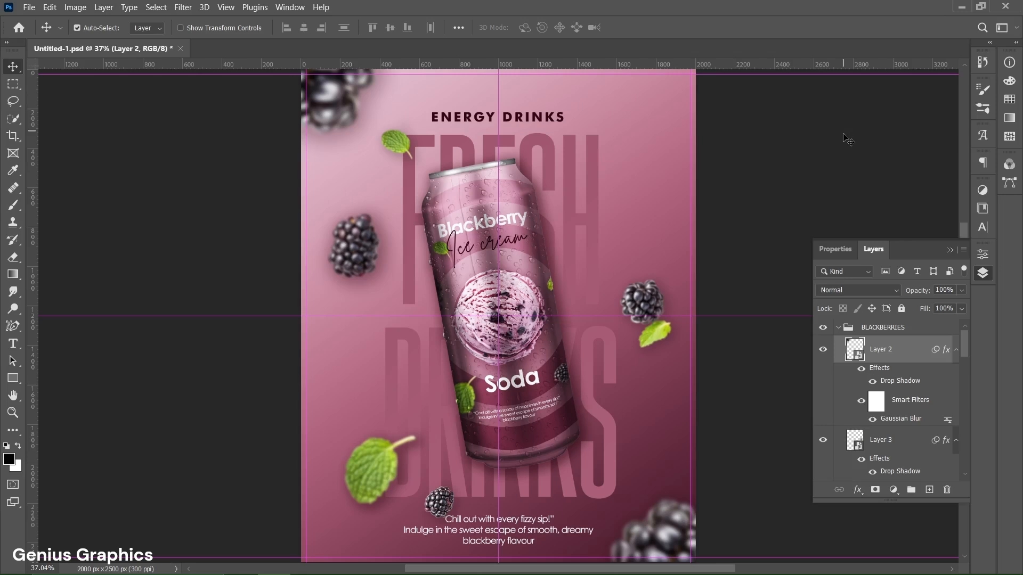
Step: Collapse the BLACKBERRIES group, then put Layer 1 and the Group 2 can layer together in a new group
{"action": "left_click", "coordinate": [839, 327]}
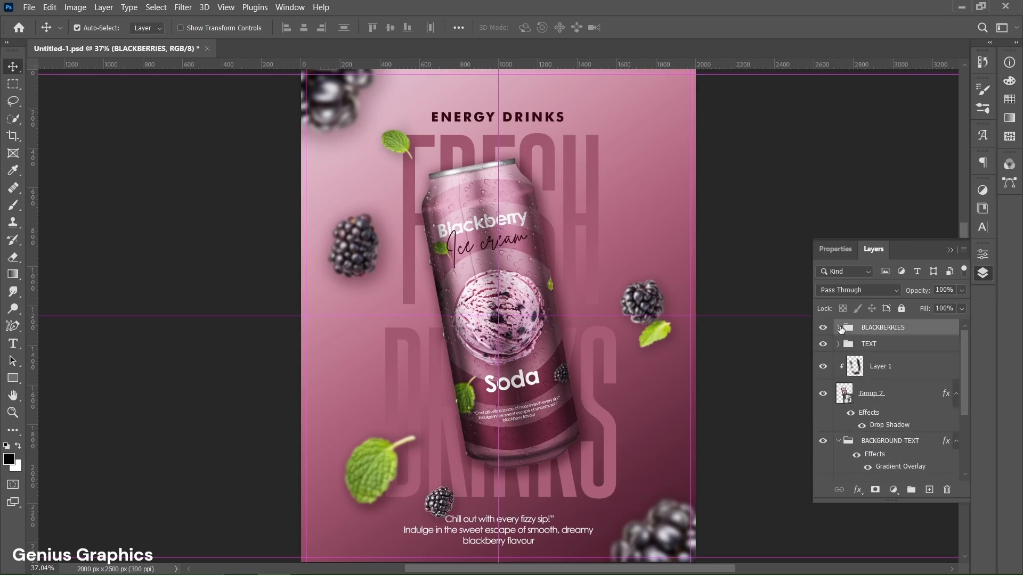
{"action": "left_click", "coordinate": [879, 372]}
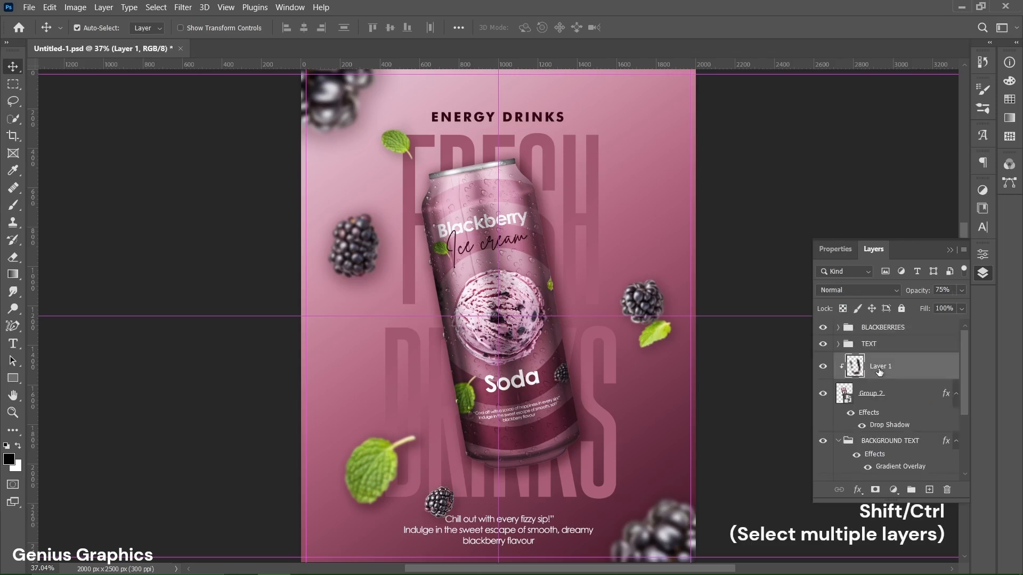
{"action": "left_click", "coordinate": [878, 427], "text": "ctrl"}
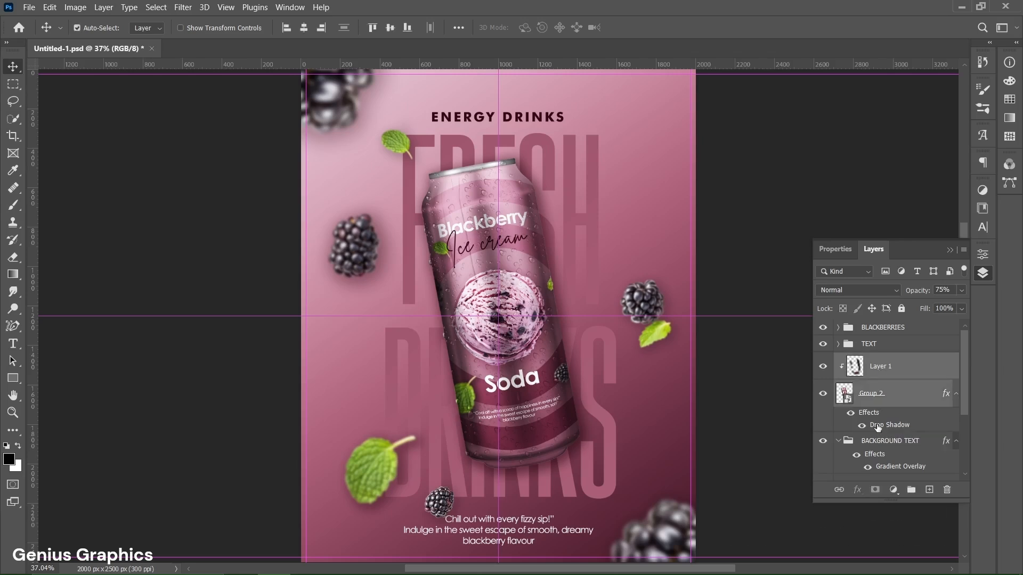
{"action": "left_click", "coordinate": [911, 491]}
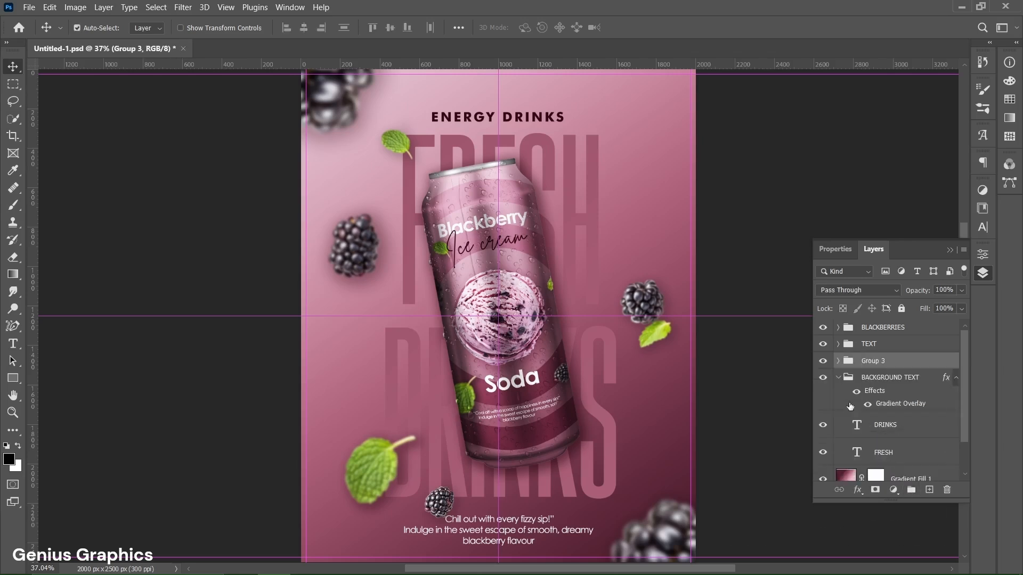
Step: Collapse the BACKGROUND TEXT group and rename the new can group SODA CAN
{"action": "left_click", "coordinate": [839, 383]}
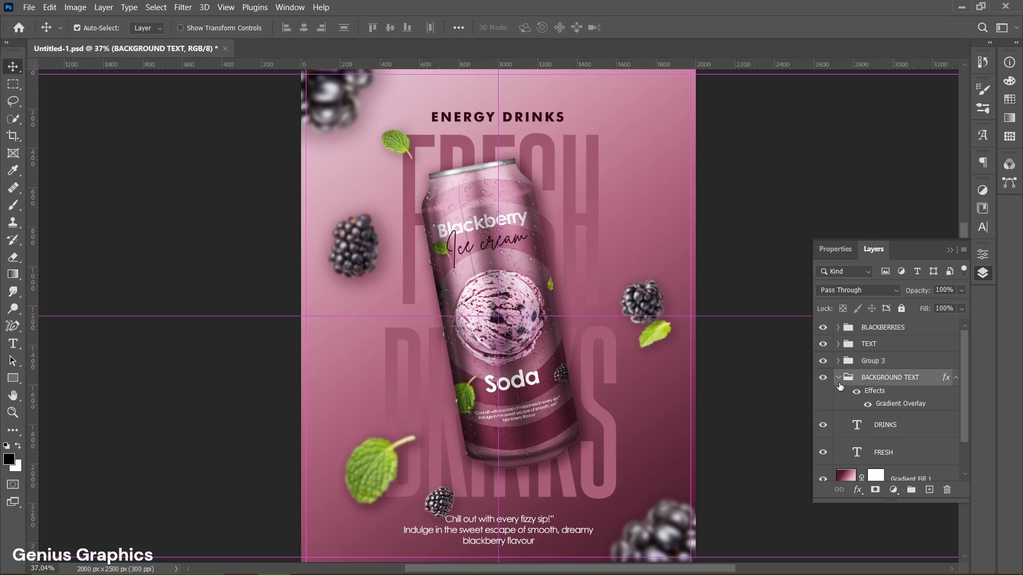
{"action": "left_click", "coordinate": [839, 379]}
{"action": "double_click", "coordinate": [867, 362]}
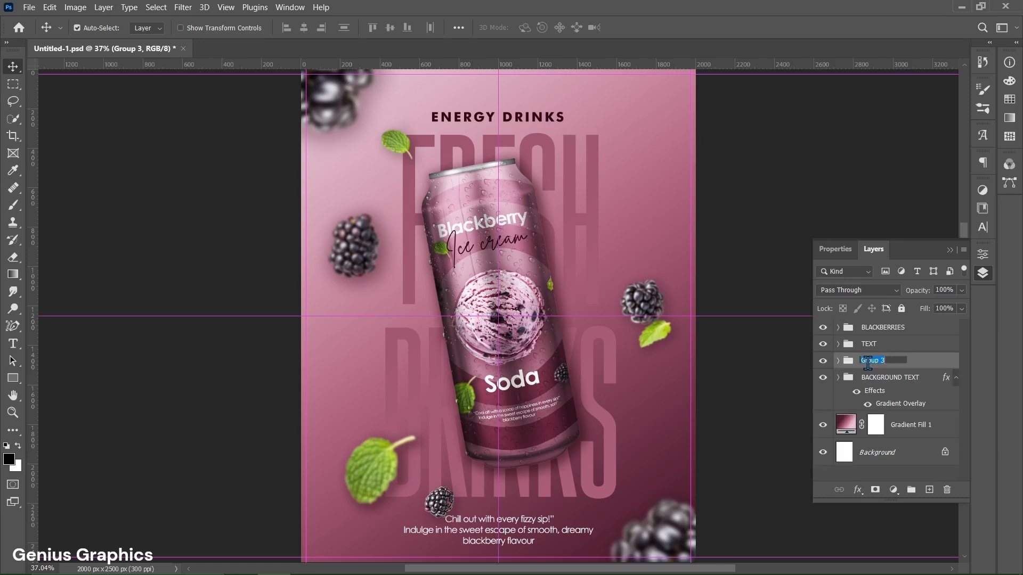
{"action": "type", "text": "SODA C"}
{"action": "type", "text": "AM"}
{"action": "key", "text": "Return"}
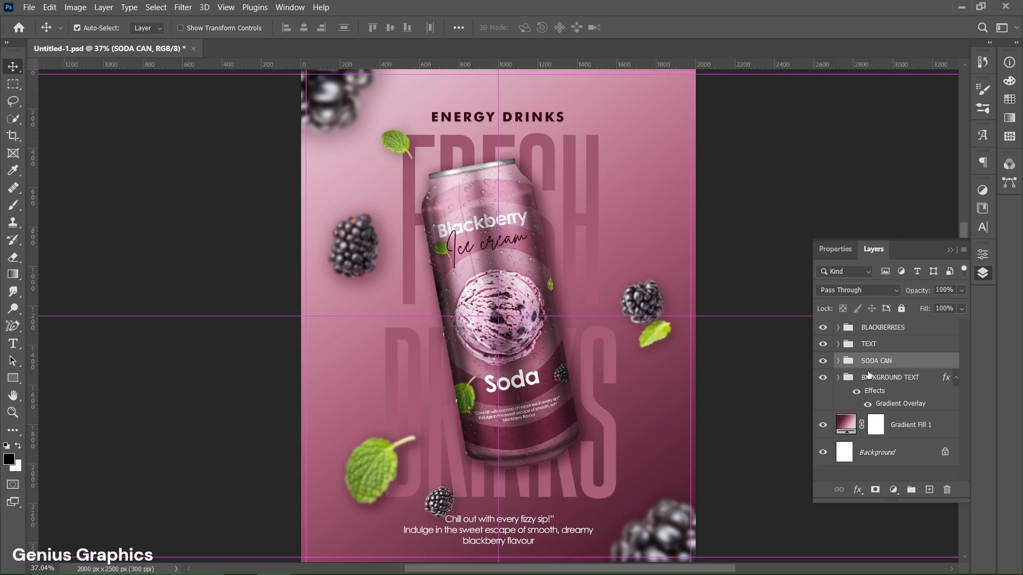
Step: Place the LOGO image as an embedded layer above the BLACKBERRIES group, in the poster's top-right corner at about X 1896, Y 124 px
{"action": "left_click", "coordinate": [880, 330]}
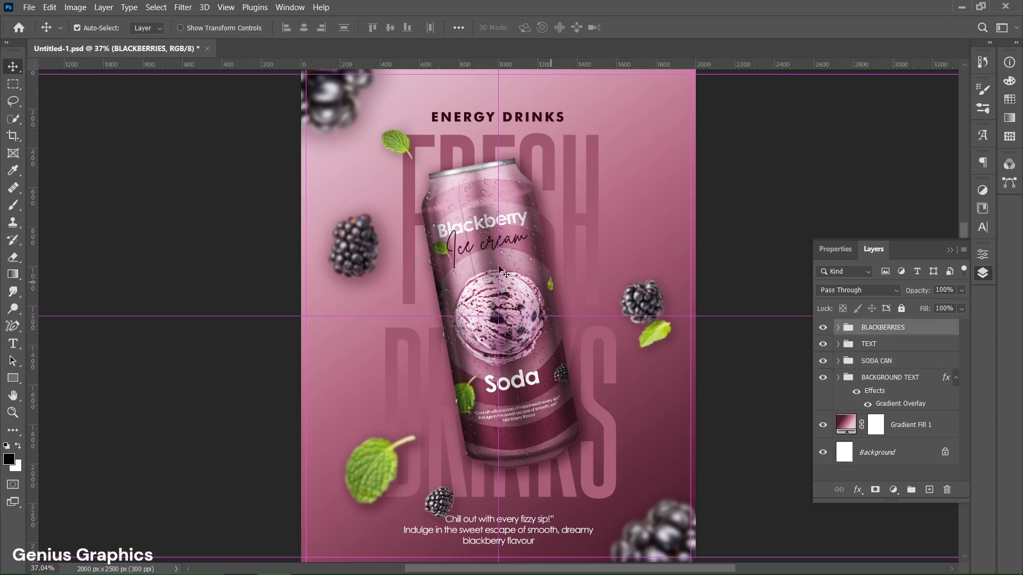
{"action": "left_click", "coordinate": [28, 7]}
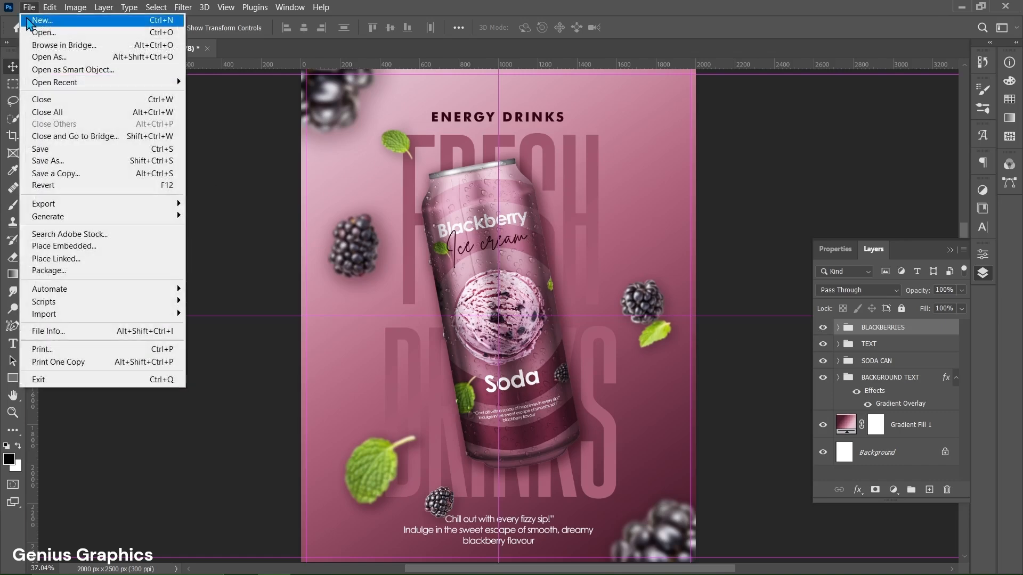
{"action": "left_click", "coordinate": [28, 240]}
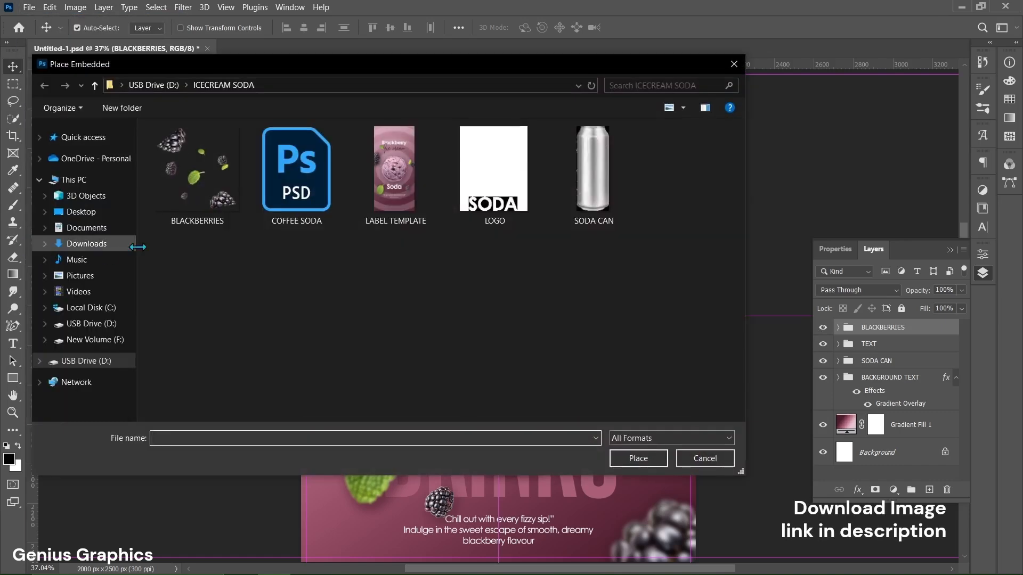
{"action": "left_click", "coordinate": [484, 179]}
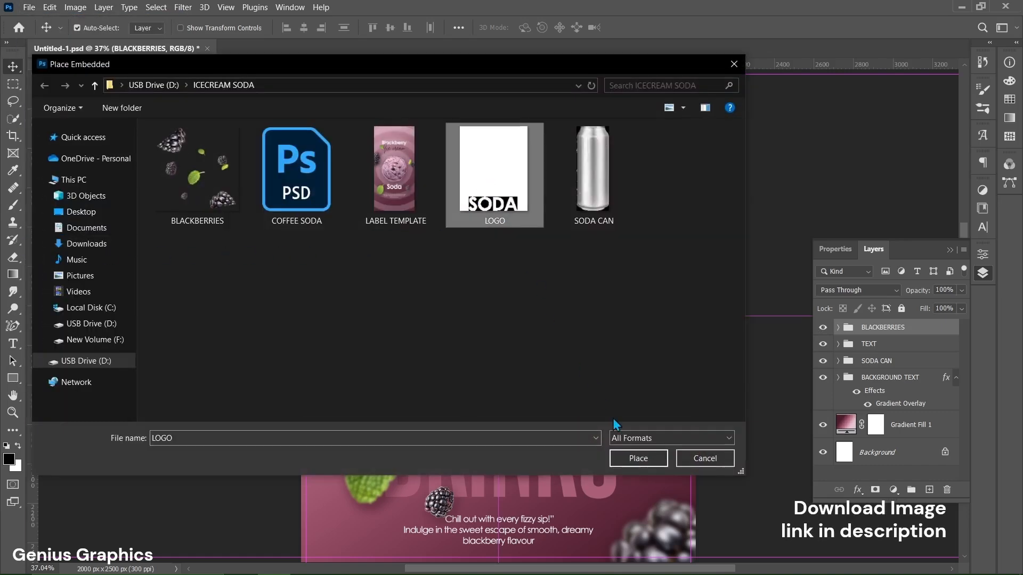
{"action": "left_click", "coordinate": [636, 454]}
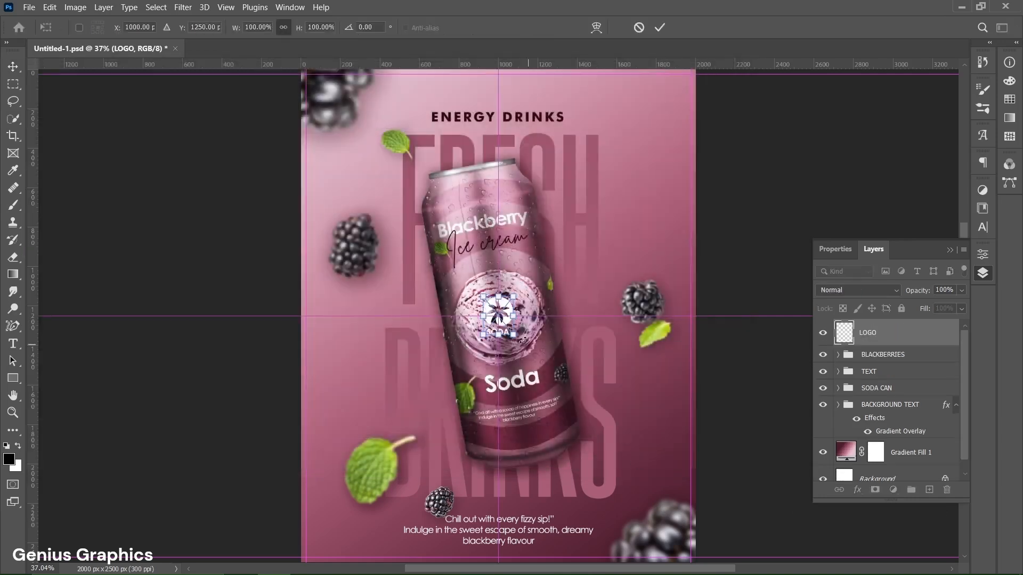
{"action": "left_click_drag", "start_coordinate": [498, 307], "coordinate": [683, 99]}
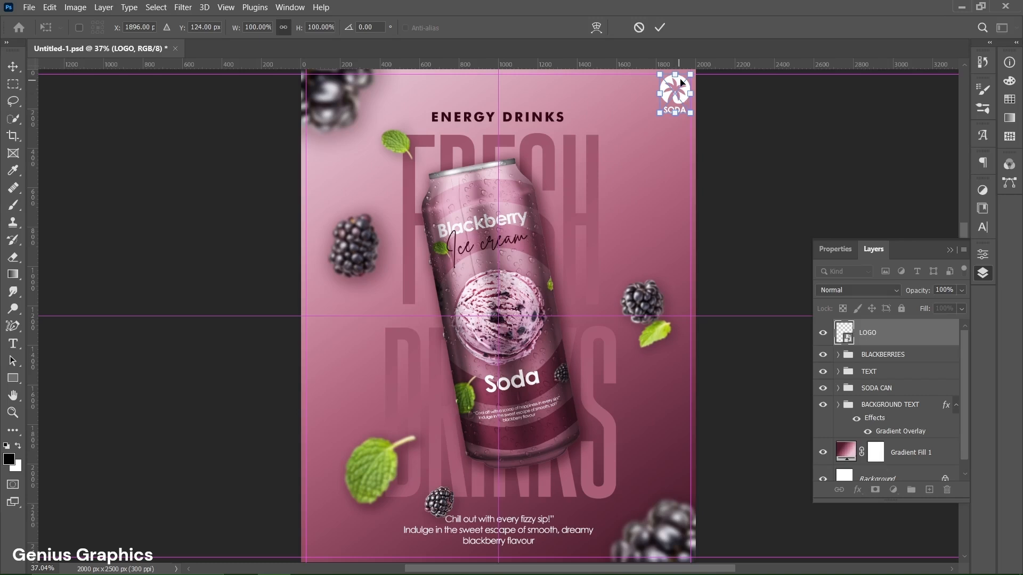
{"action": "left_click", "coordinate": [657, 34]}
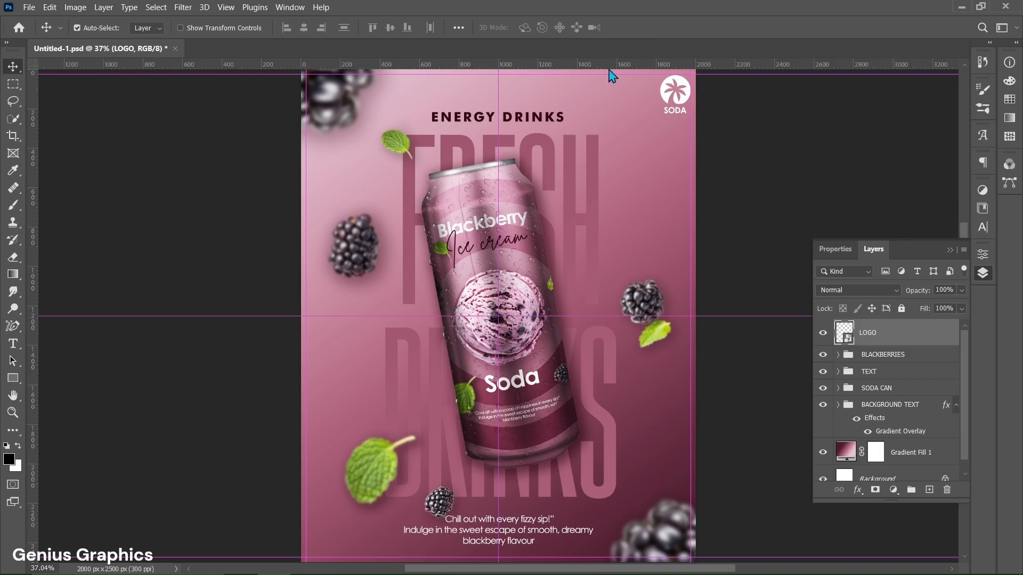
Step: Clear all guides from the poster document
{"action": "left_click", "coordinate": [226, 7]}
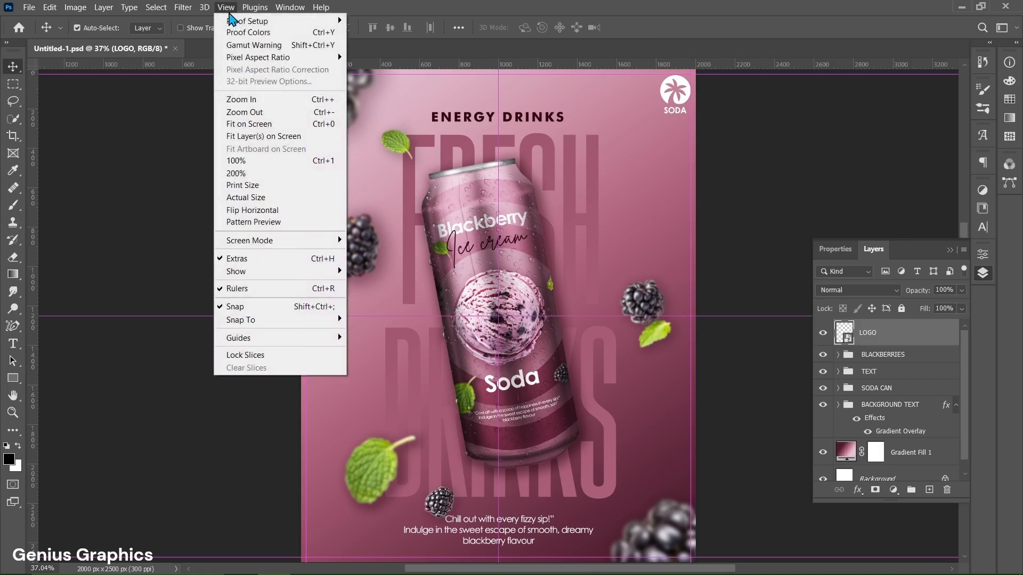
{"action": "mouse_move", "coordinate": [232, 341]}
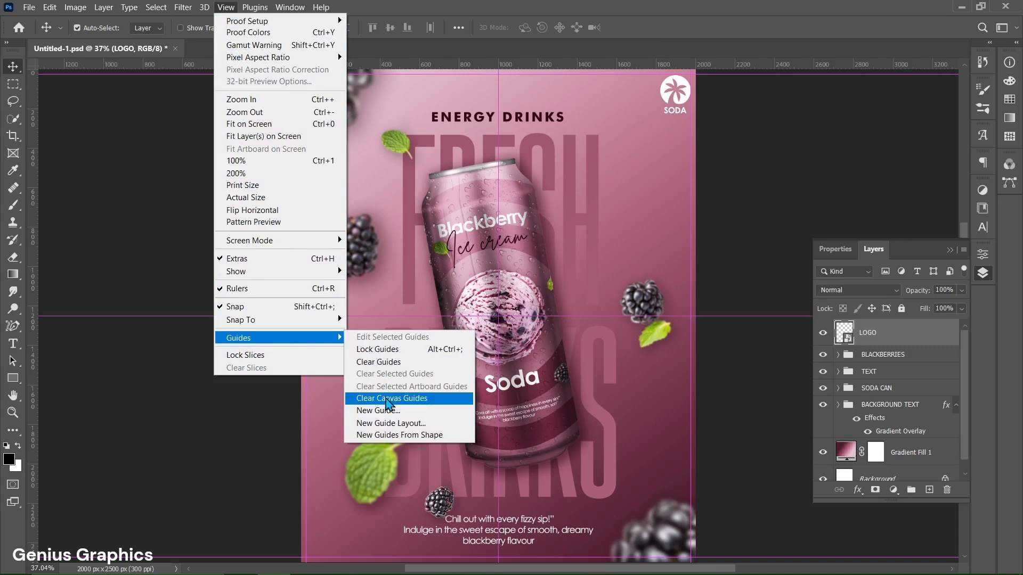
{"action": "left_click", "coordinate": [382, 362]}
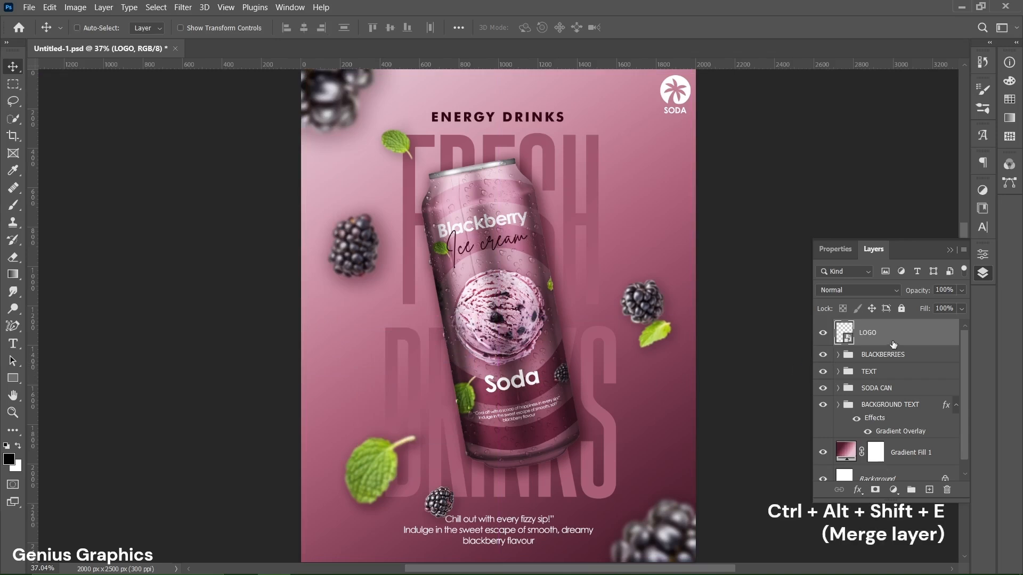
Step: Stamp all visible layers into a new merged layer at the top of the stack and name it FINAL
{"action": "key", "text": "ctrl+alt+shift+e"}
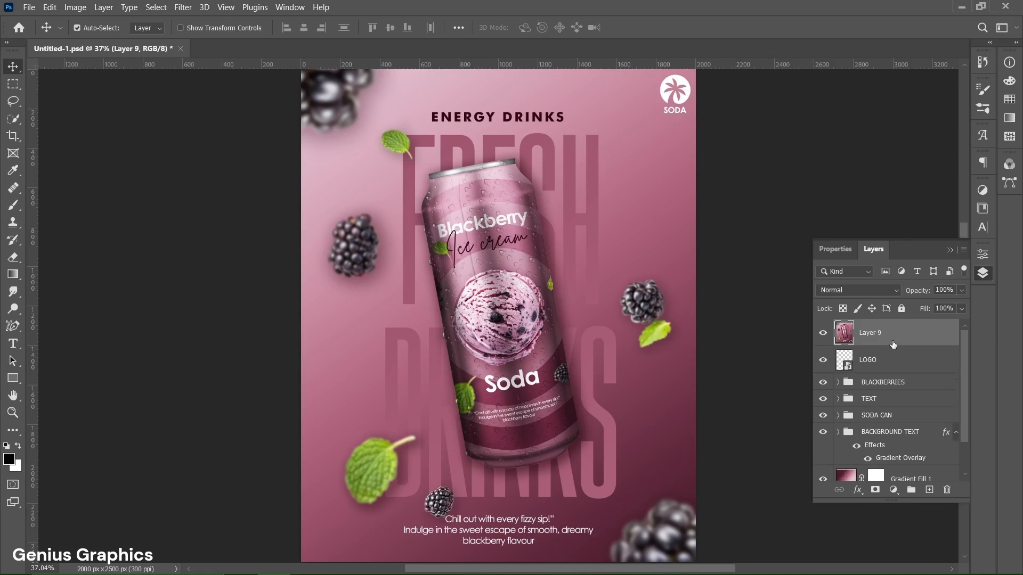
{"action": "double_click", "coordinate": [883, 334]}
{"action": "type", "text": "FINAL"}
{"action": "key", "text": "Return"}
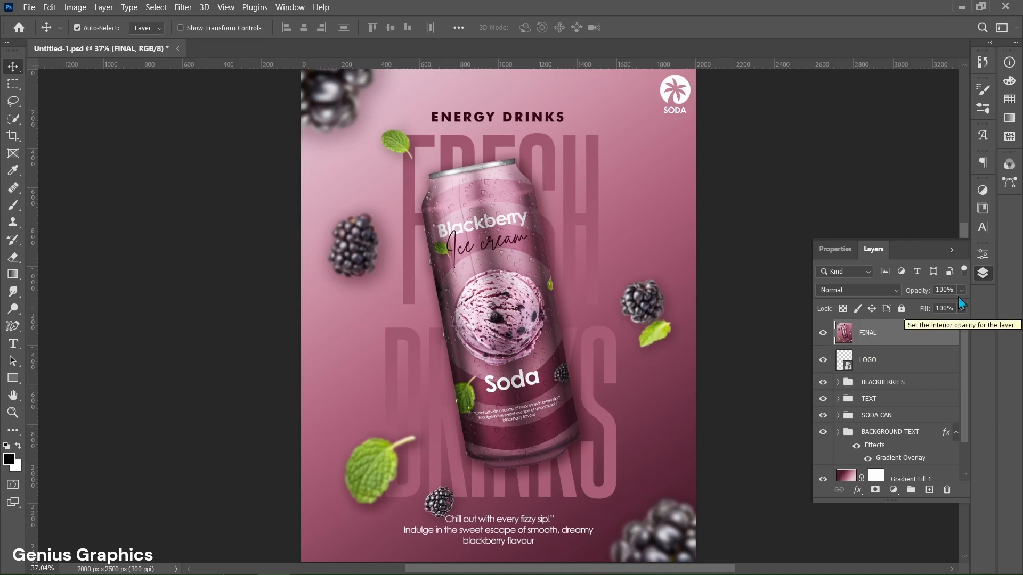
{"action": "left_click", "coordinate": [985, 274]}
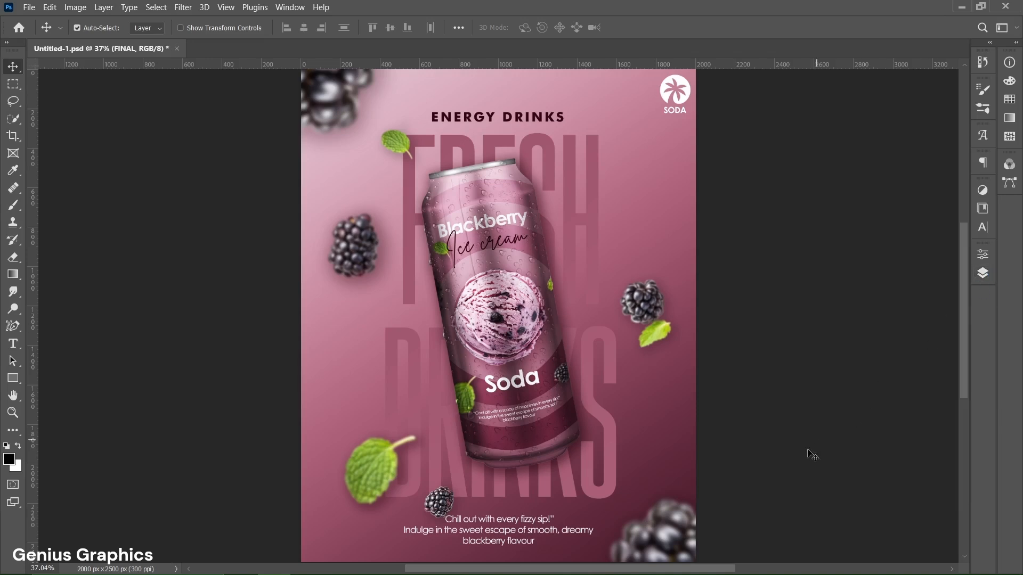